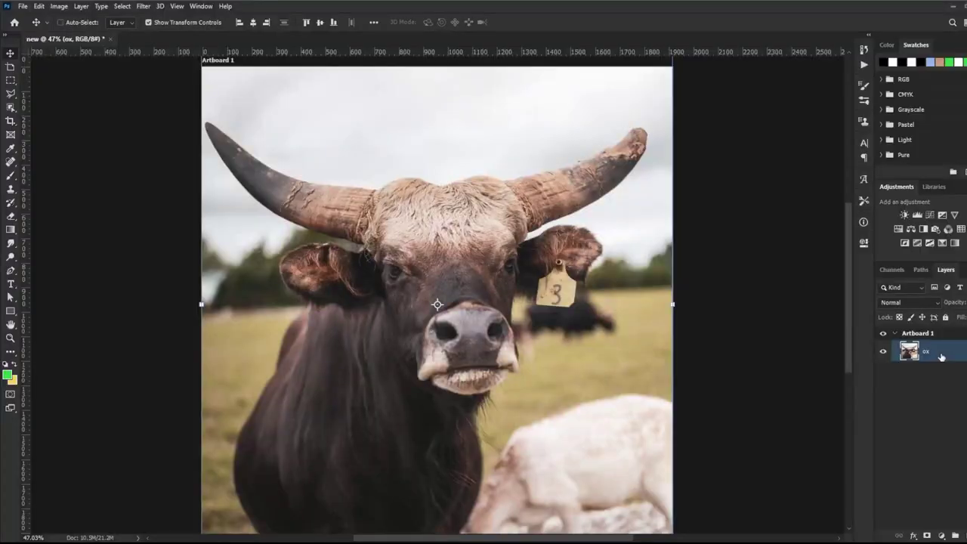
Duplicate the ox layer twice and name the first copy 'animals'
key("ctrl+j")
key("ctrl+j")
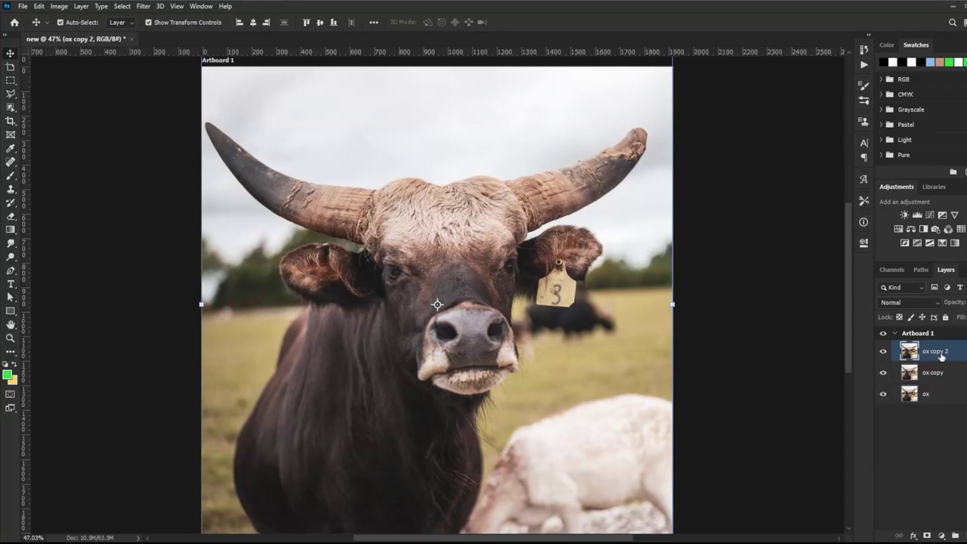
double_click(940, 373)
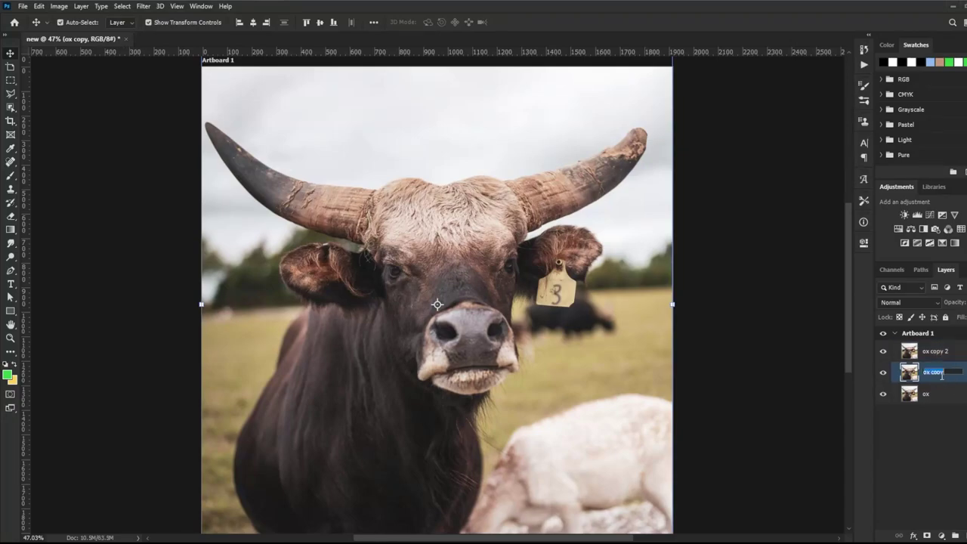
type("an")
type("imal")
type("s")
key("Return")
Name the second copy 'horns', hide it, and select the animals layer
double_click(933, 351)
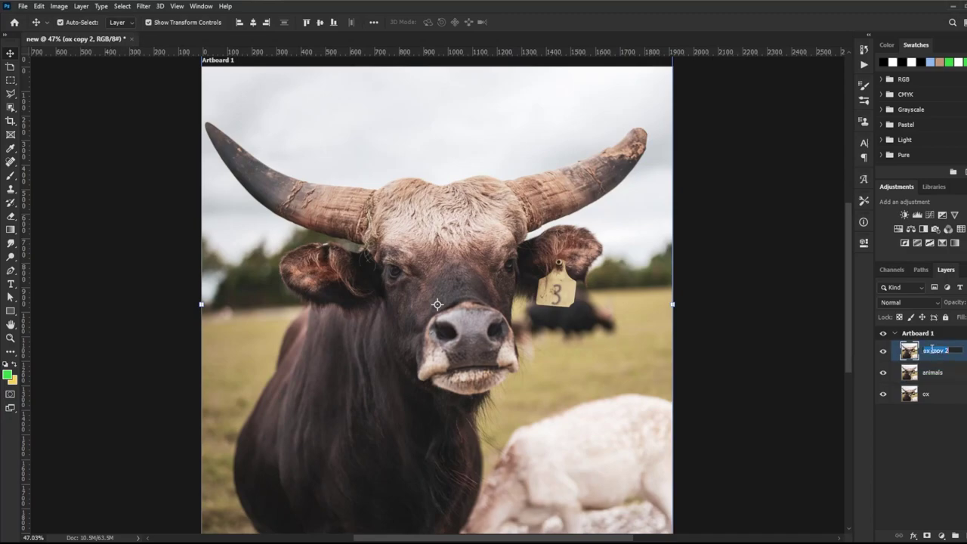
type("ho")
type("rns")
key("Return")
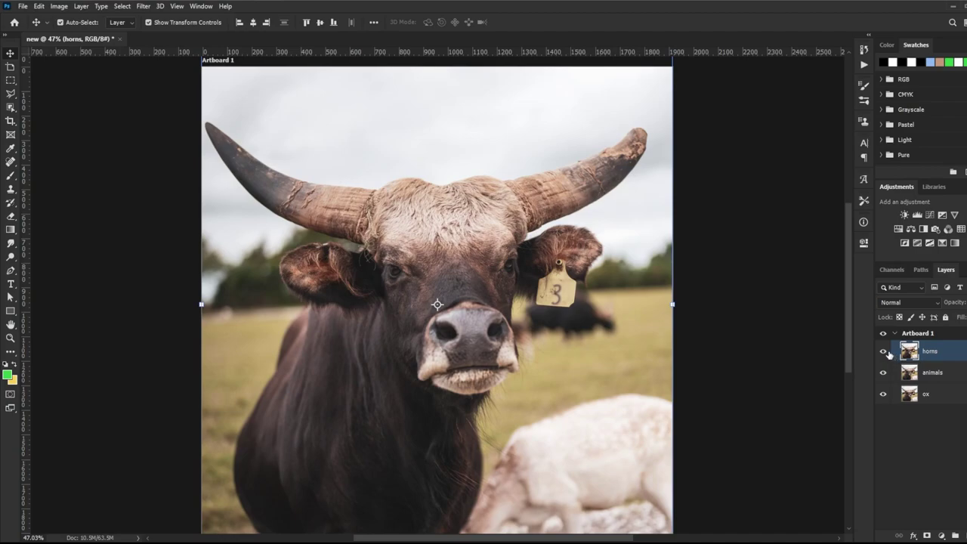
left_click(886, 353)
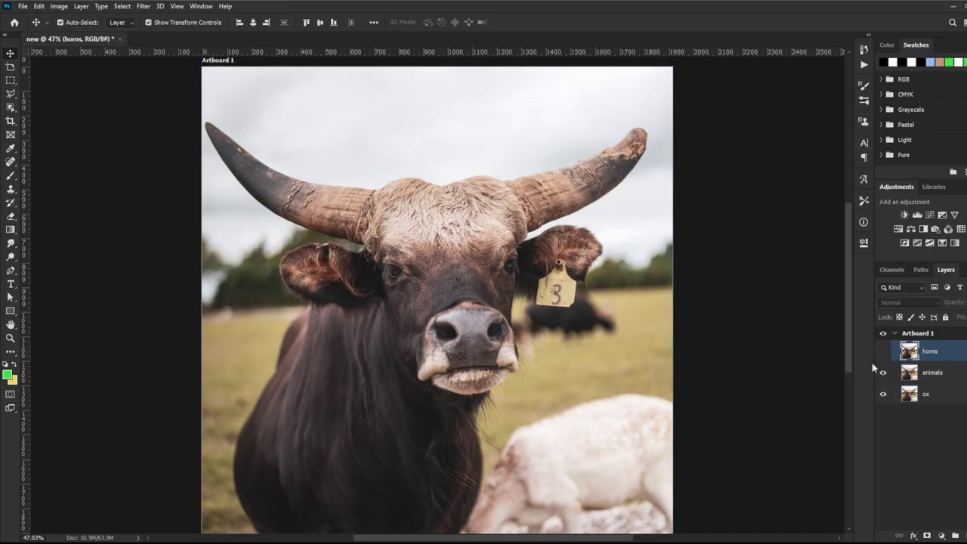
left_click(932, 367)
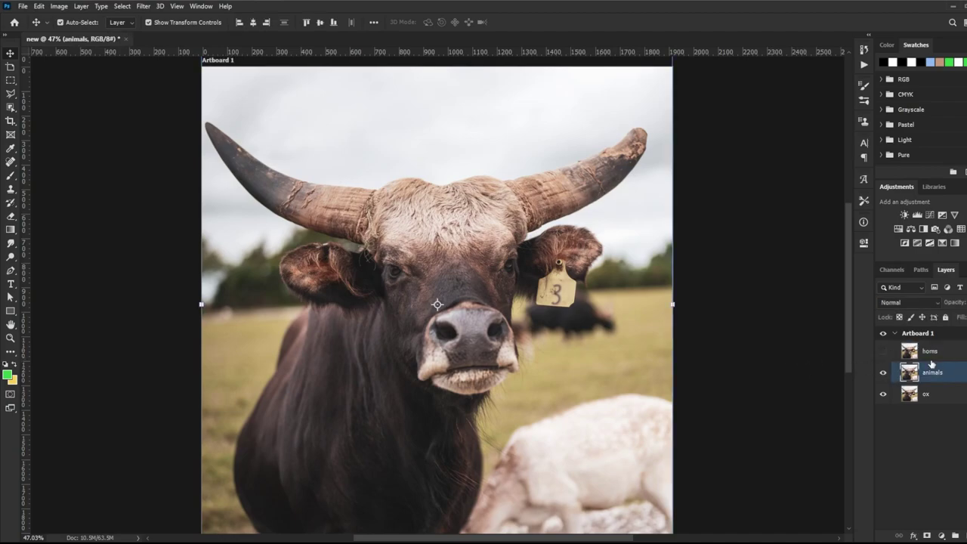
Select the ox with Select Subject from the Object Selection tool
left_click(18, 111)
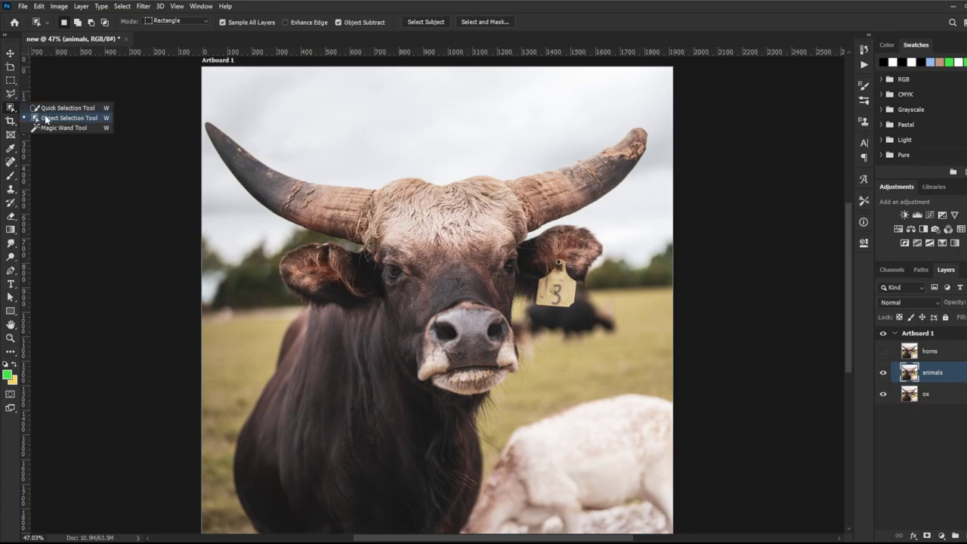
left_click(45, 119)
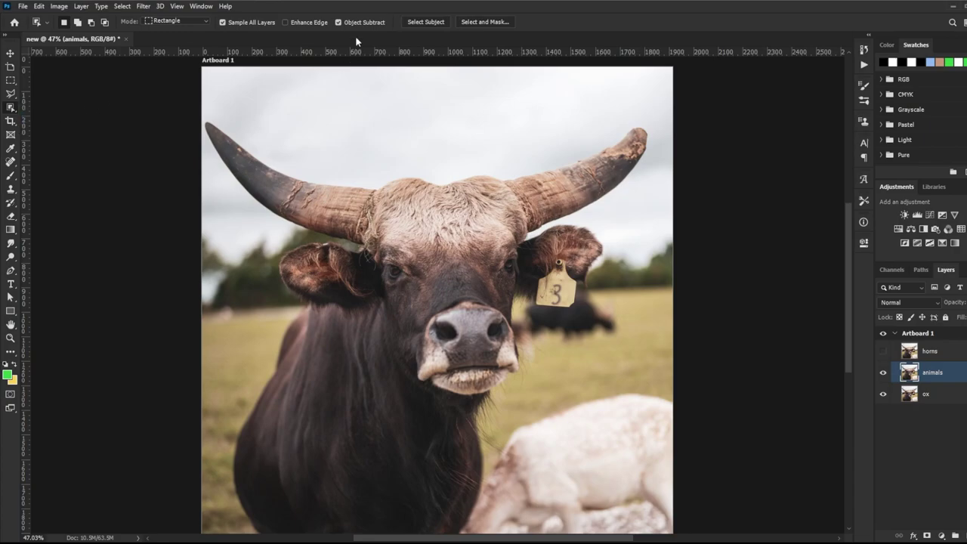
left_click(411, 24)
In Select and Mask, refine the head and ear edges, shift the edge inward, and decontaminate colours
left_click(485, 22)
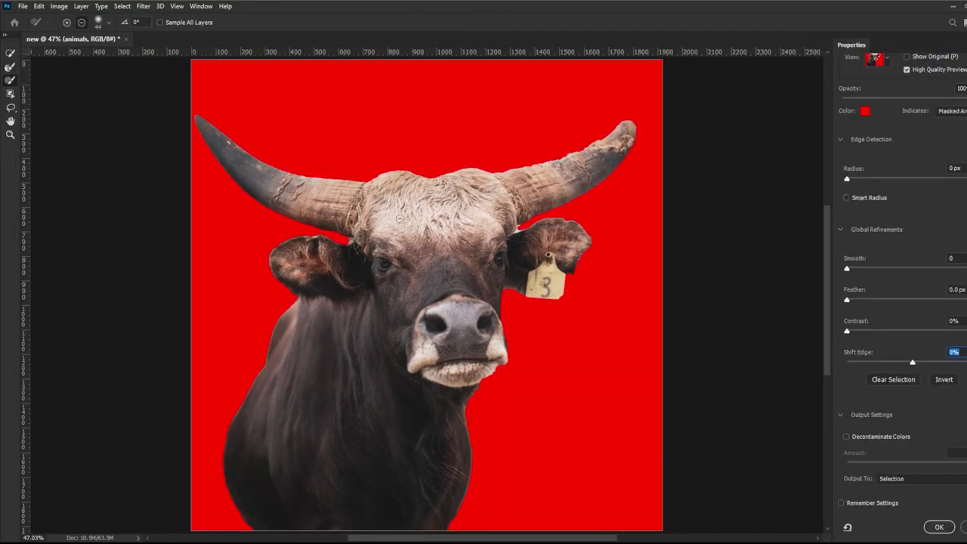
scroll(512, 223, "up", 5)
left_click_drag(555, 242, 540, 259)
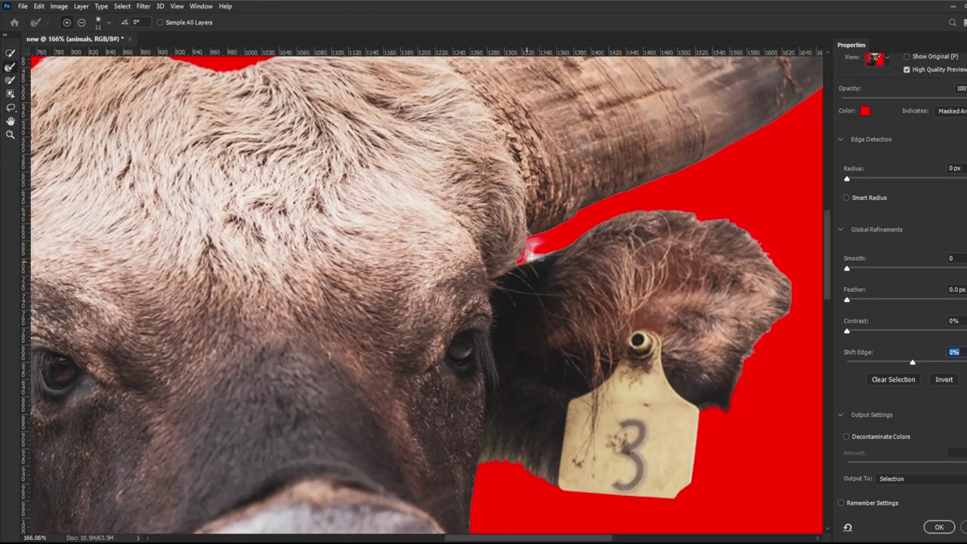
left_click_drag(544, 472, 427, 379)
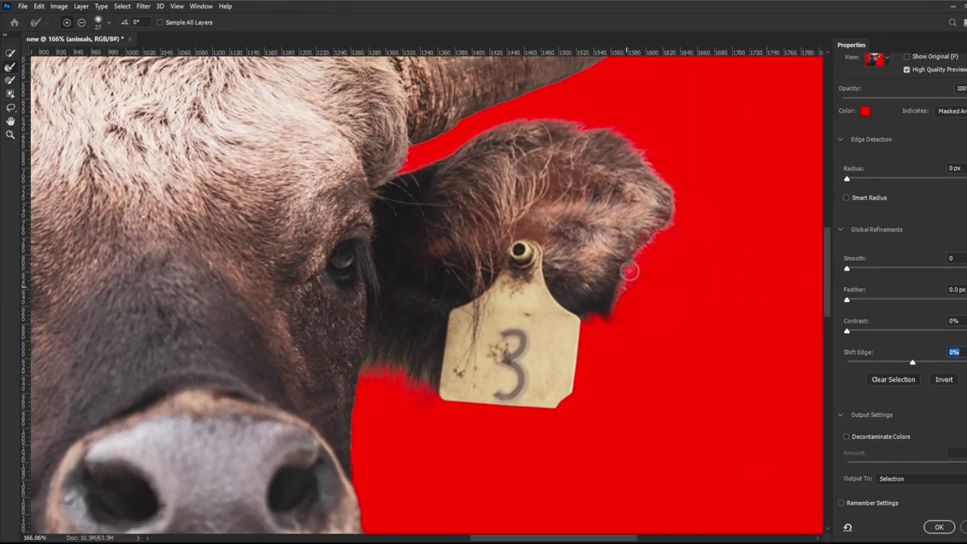
key("z")
left_click_drag(616, 266, 329, 255)
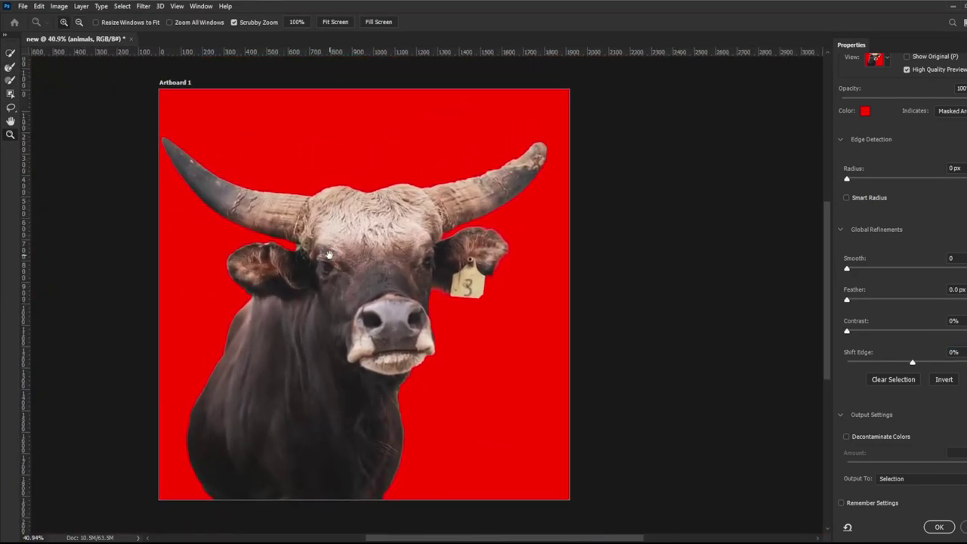
left_click(874, 58)
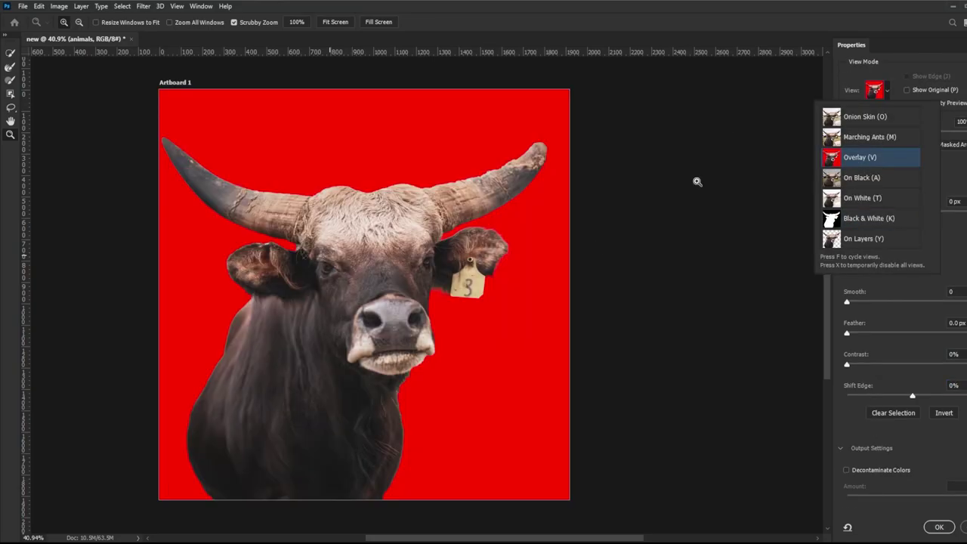
left_click(876, 158)
left_click_drag(913, 396, 898, 395)
left_click(846, 470)
key("r")
left_click_drag(249, 272, 349, 215)
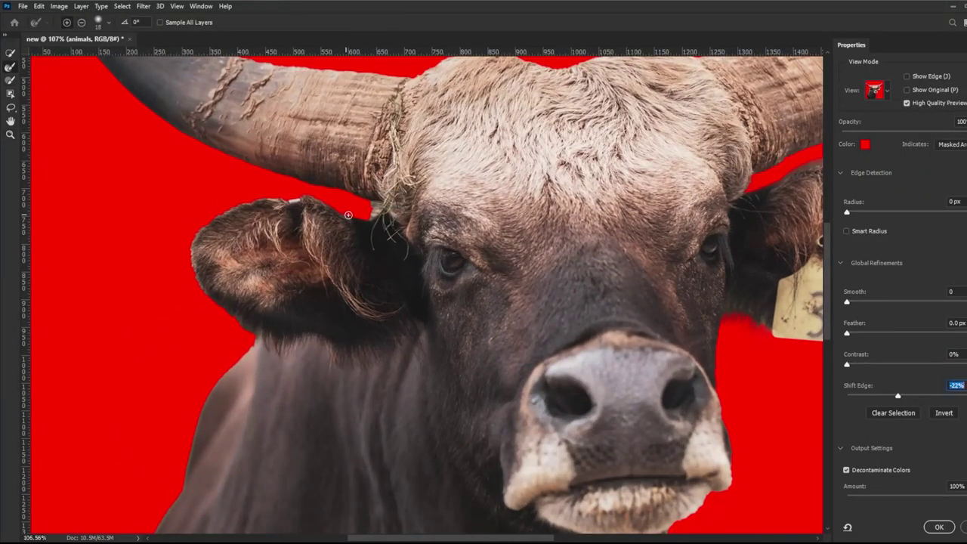
left_click_drag(294, 198, 250, 332)
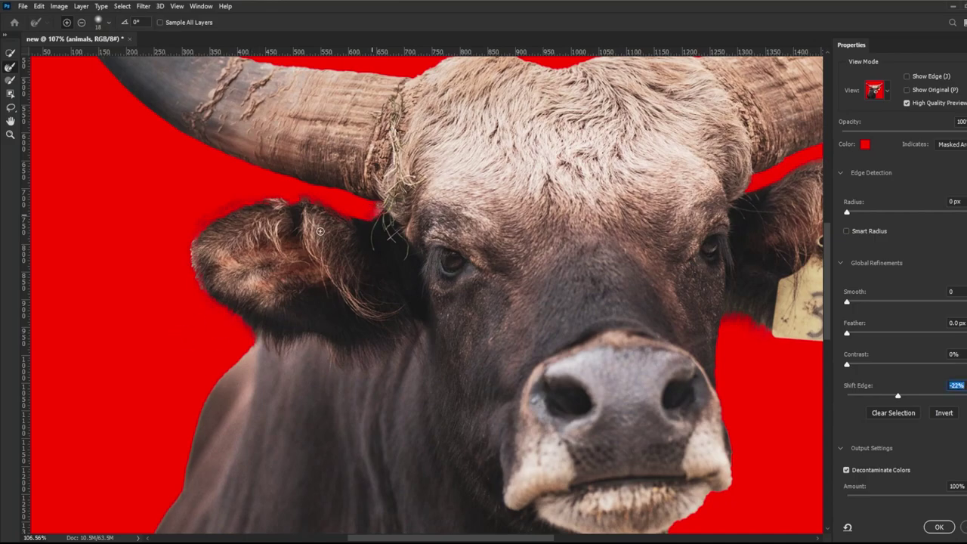
Clean the left ear in black-and-white preview, set Shift Edge -39%, add contrast, and apply the mask
left_click(874, 90)
left_click(869, 216)
left_click_drag(399, 204, 378, 287)
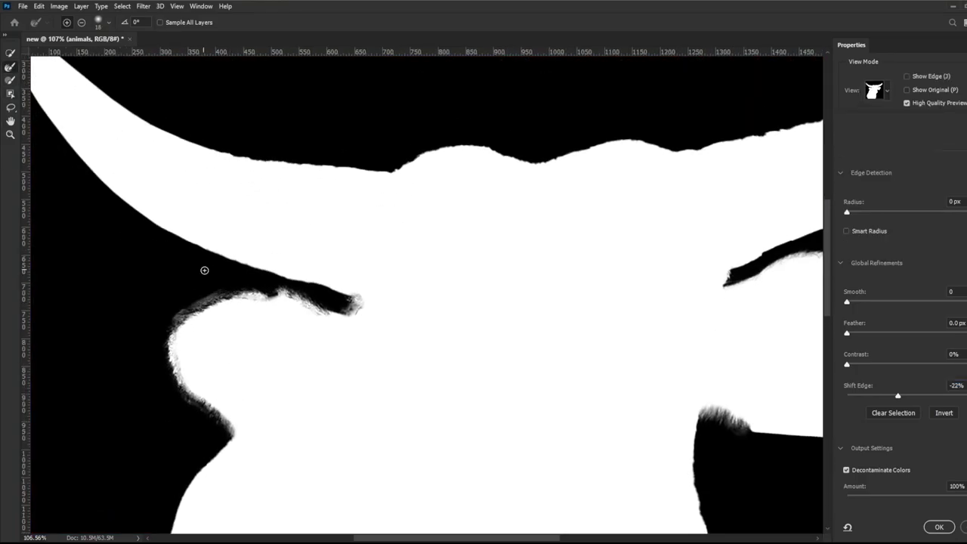
key("]")
key("]")
key("]")
left_click_drag(539, 367, 502, 254)
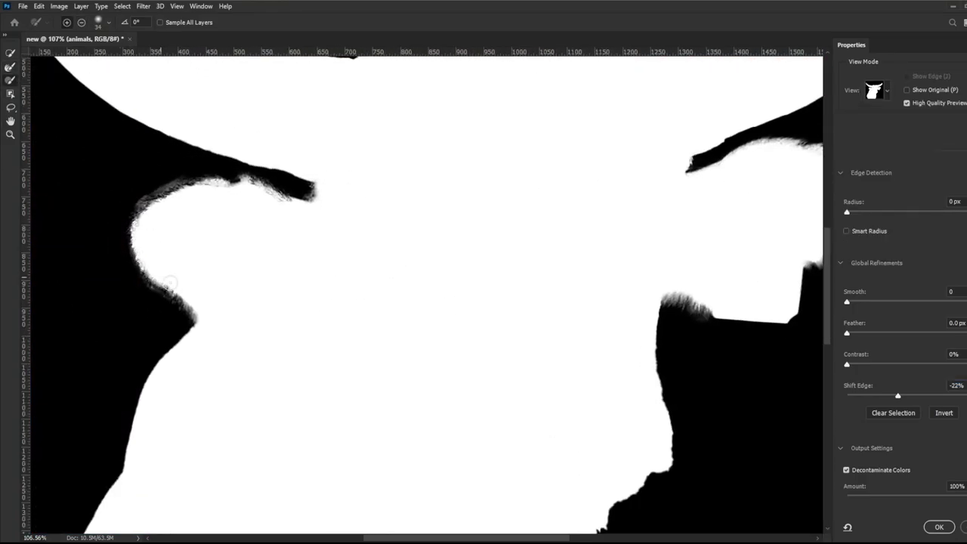
left_click_drag(170, 283, 234, 188)
key("ctrl+0")
left_click_drag(898, 396, 887, 396)
left_click_drag(847, 364, 859, 364)
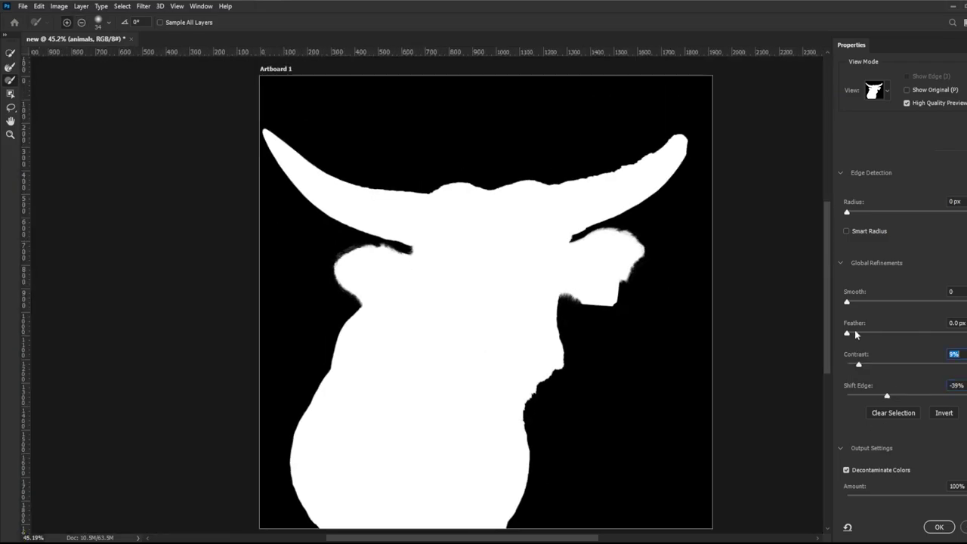
left_click(940, 527)
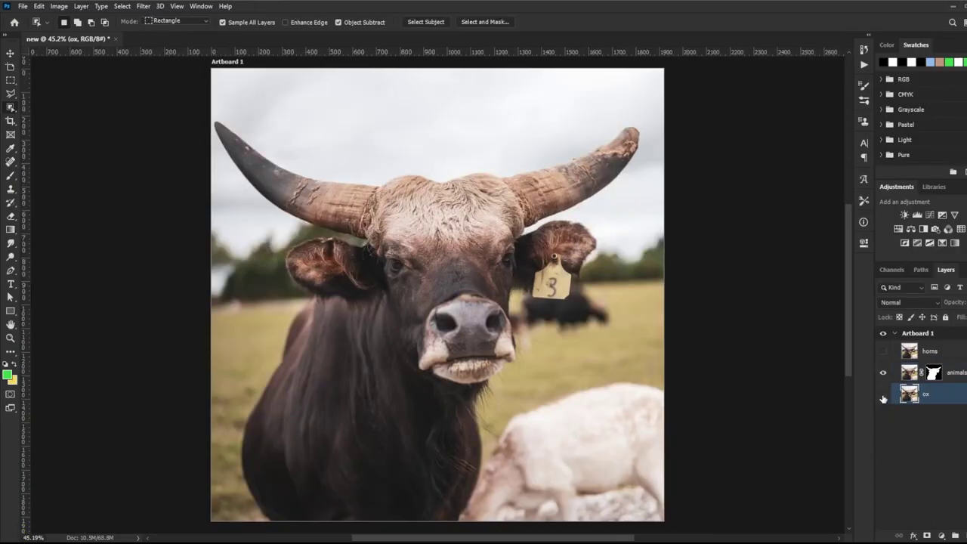
Toggle the ox layer to check the cutout, then select and show the horns layer
left_click(884, 395)
left_click(883, 395)
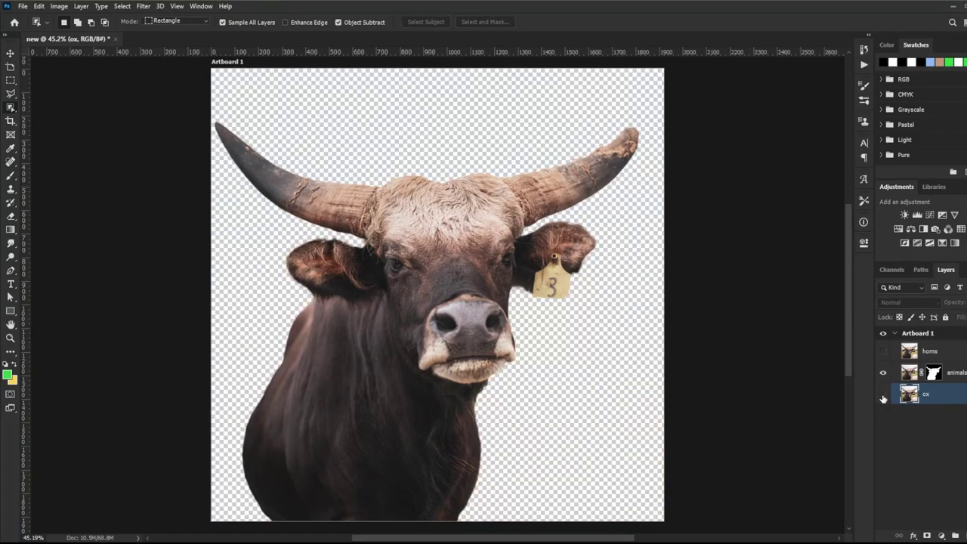
left_click(883, 396)
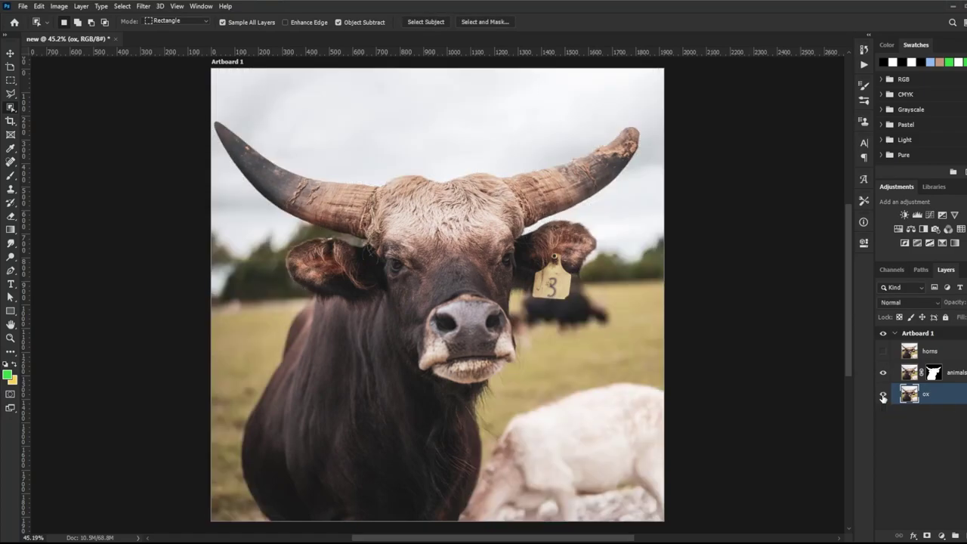
left_click(937, 352)
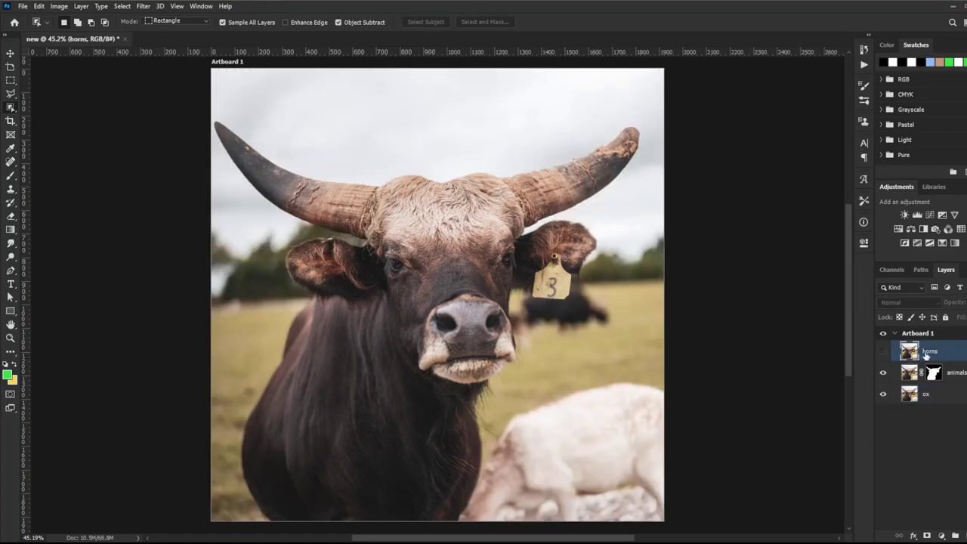
left_click(883, 351)
Subtract the body and ears from the ox selection with Quick Selection, then mask horns with it
key("v")
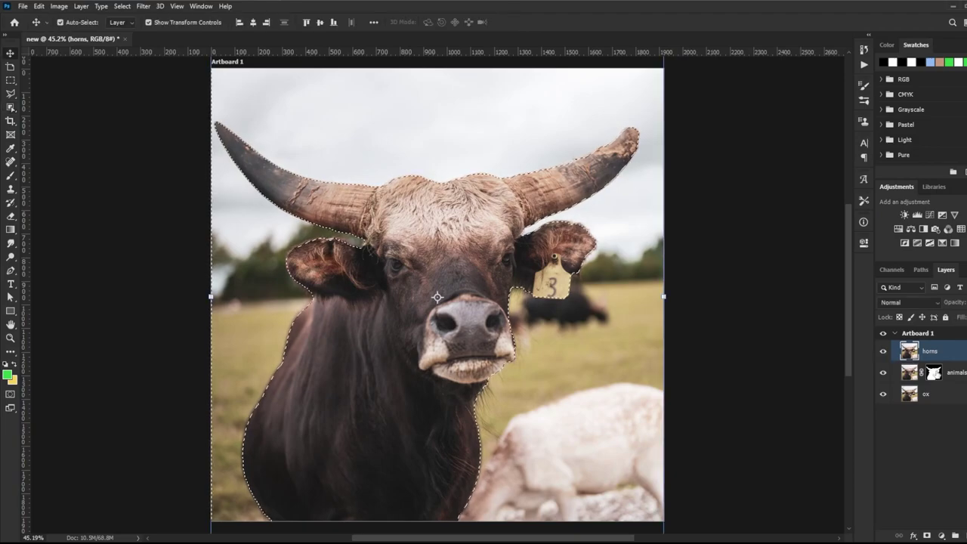
left_click(10, 108)
left_click(67, 108)
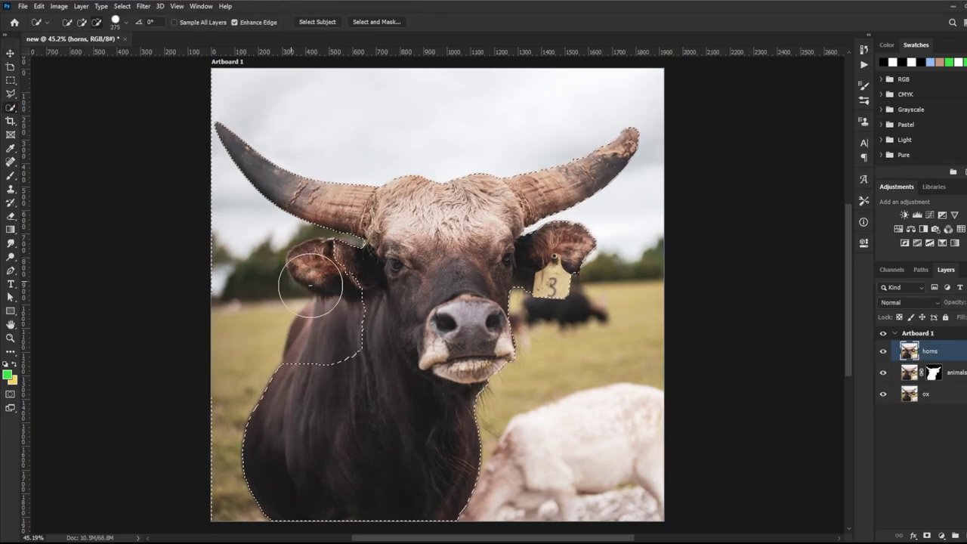
left_click_drag(313, 292, 252, 383)
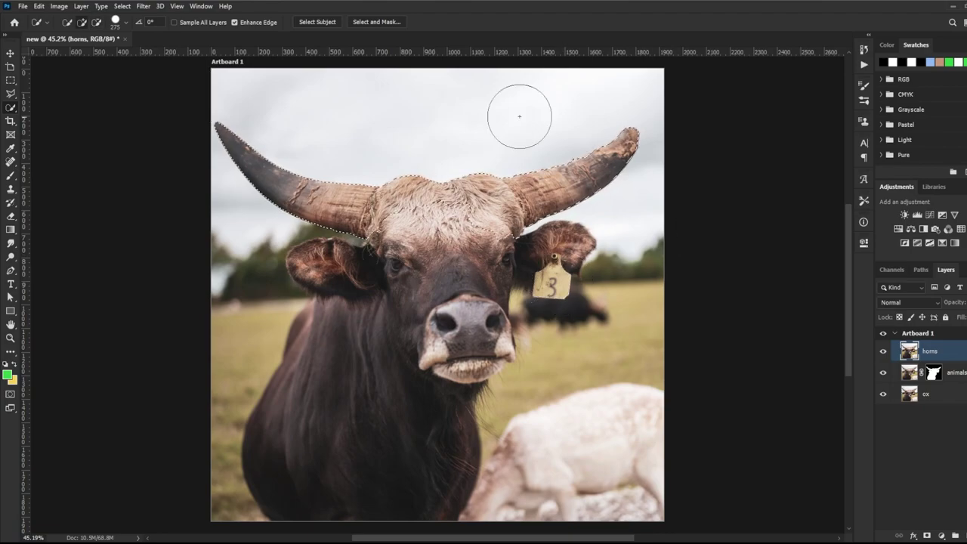
scroll(555, 161, "up", 5)
key("bracketleft")
key("bracketleft")
key("bracketleft")
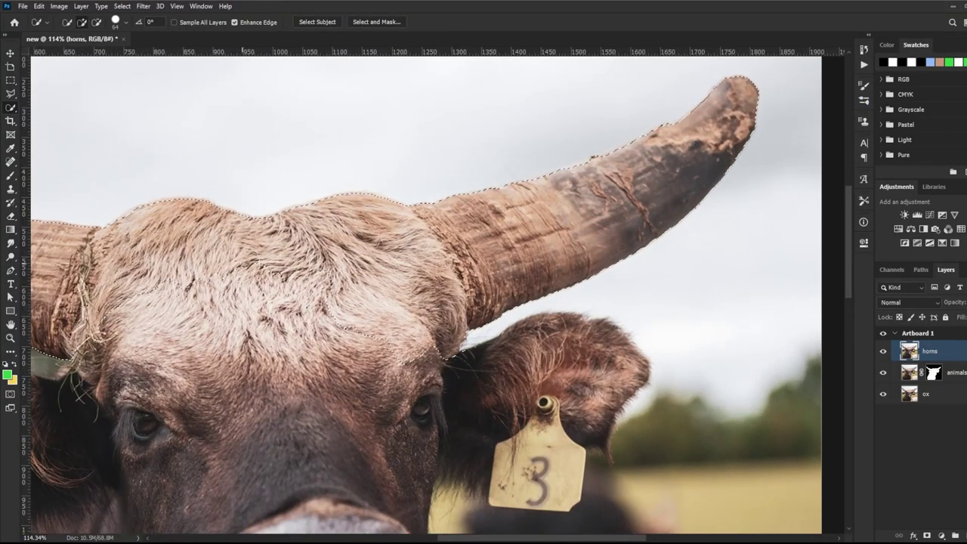
left_click_drag(689, 142, 844, 159)
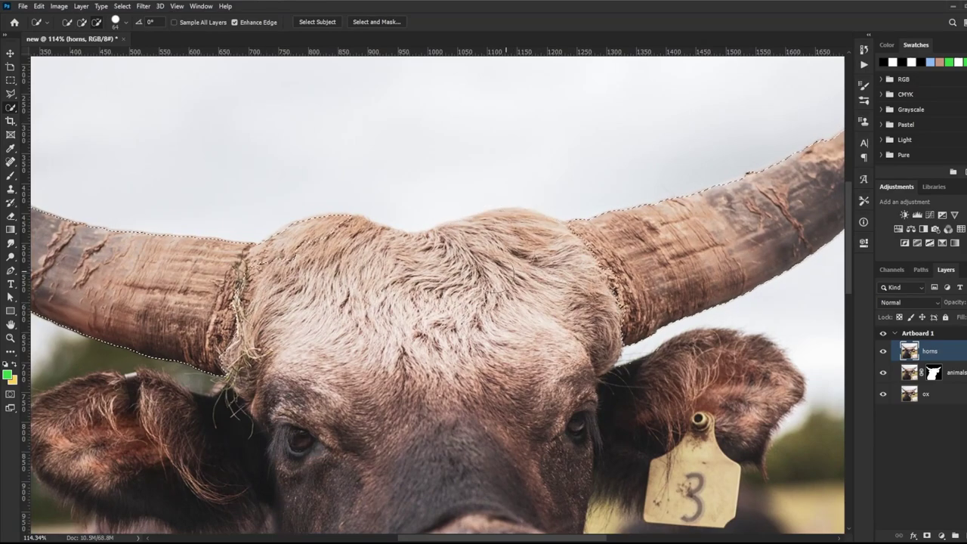
mouse_move(47, 290)
left_mouse_down()
mouse_move(264, 335)
mouse_move(148, 241)
left_mouse_up()
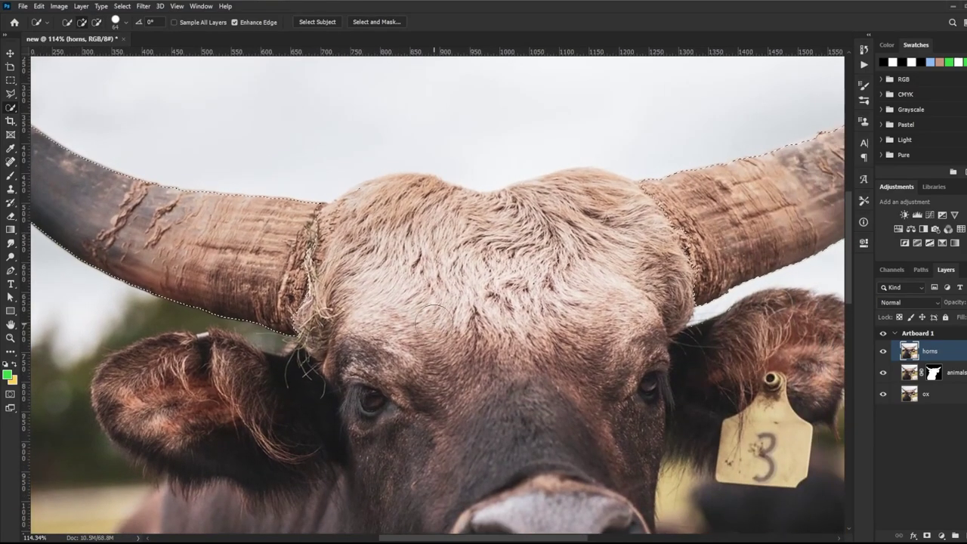
scroll(457, 342, "down", 3)
scroll(458, 343, "down", 2)
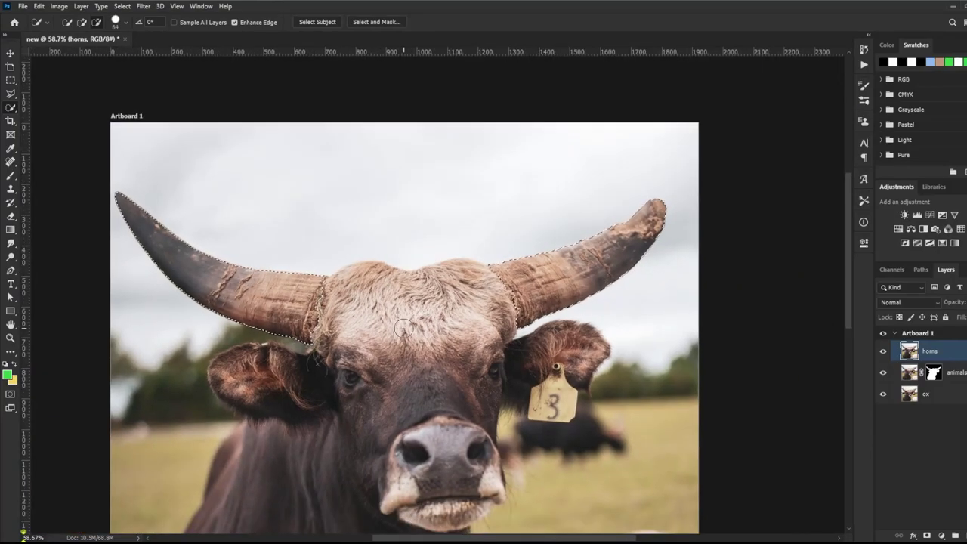
scroll(457, 342, "down", 2)
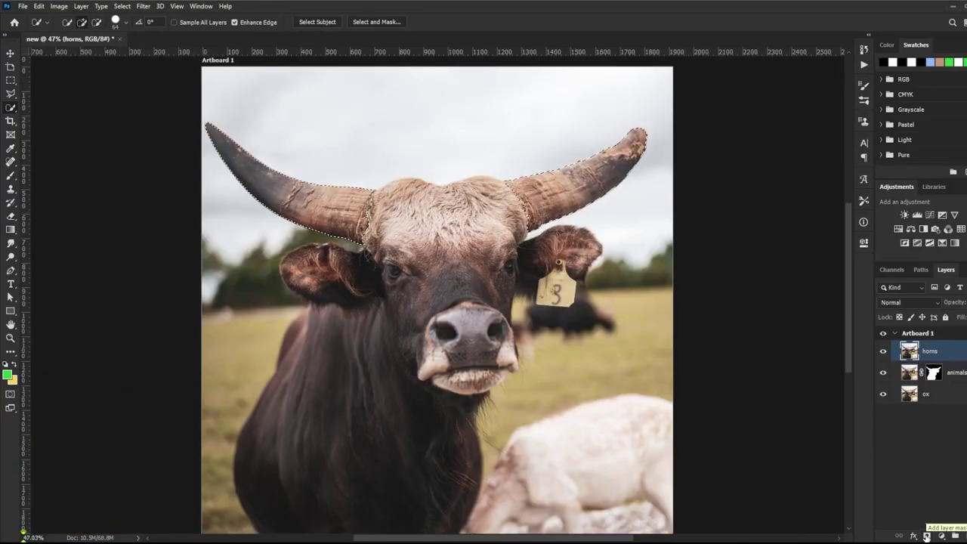
left_click(927, 535)
Check the horns cutout against the photo, then add a Color Lookup set to Moonlight.3DL
left_click(884, 372)
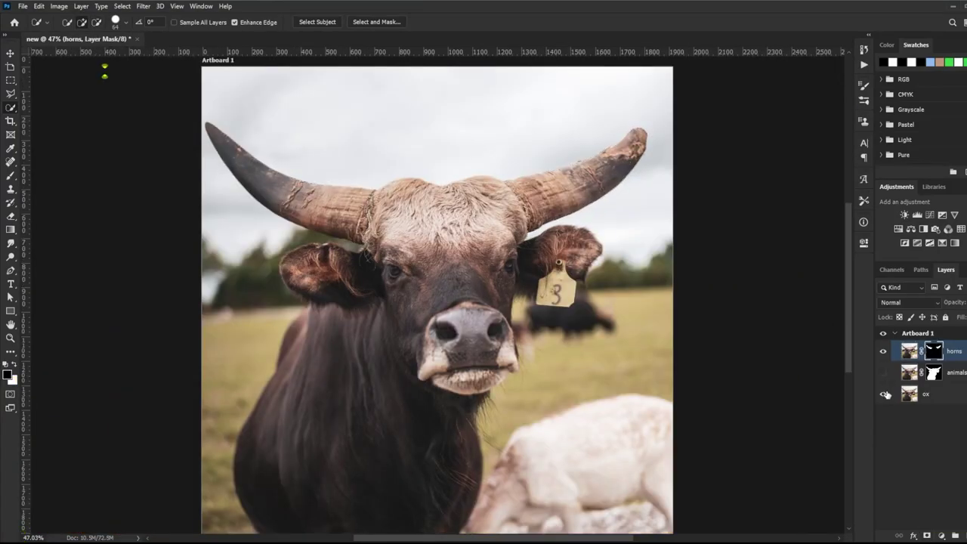
left_click(883, 393)
left_click(884, 394)
left_click(883, 373)
left_click(961, 228)
left_click(799, 274)
left_click(789, 255)
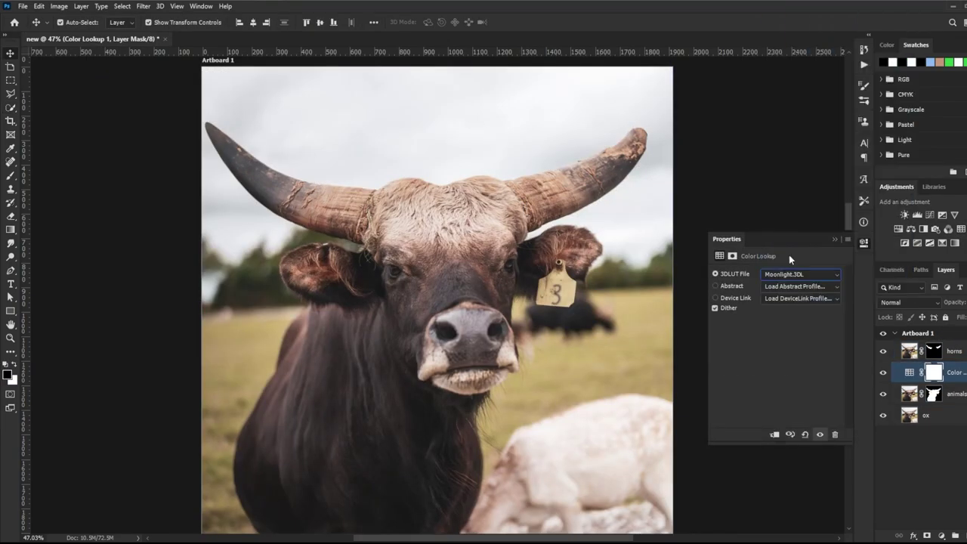
Add a Hue/Saturation adjustment lowering saturation to -35
left_click(908, 228)
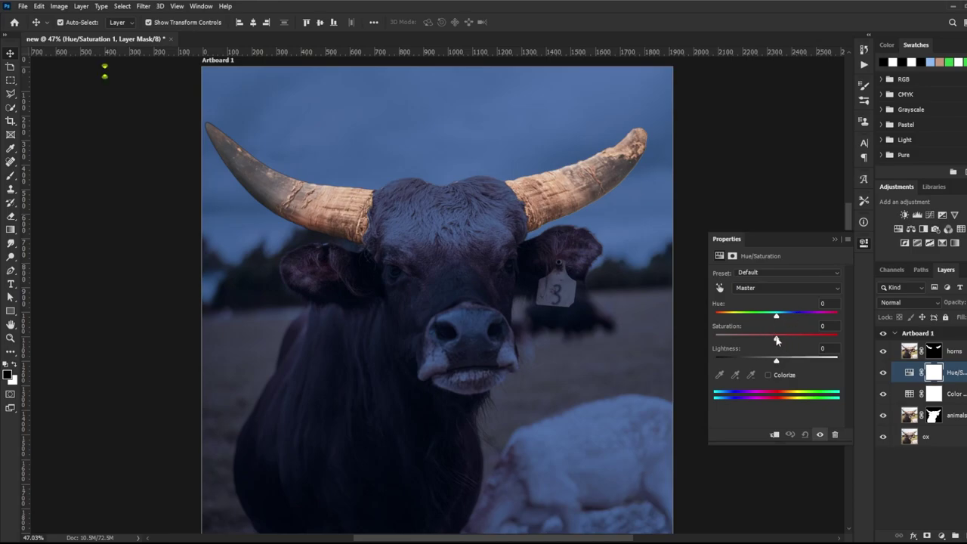
left_click_drag(777, 340, 749, 339)
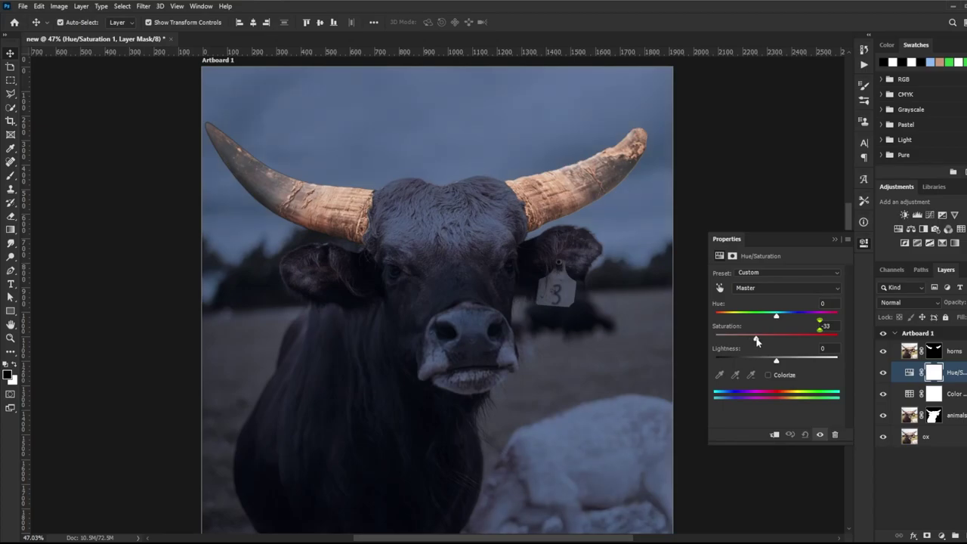
mouse_move(757, 341)
left_mouse_down()
mouse_move(771, 342)
mouse_move(756, 344)
left_mouse_up()
left_click(863, 242)
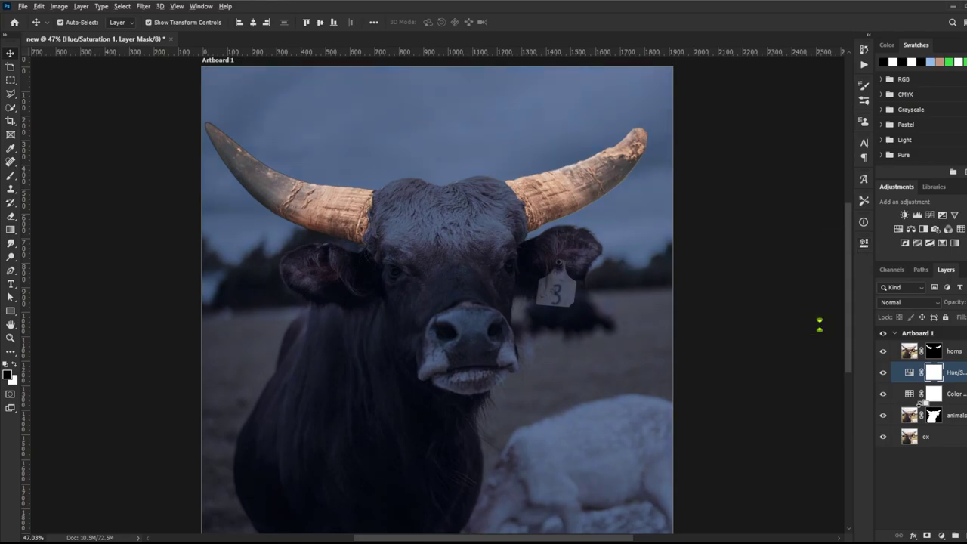
Clip Color Lookup and Hue/Saturation to animals and place a copied pair beneath the animals layer
left_click(918, 405, "alt")
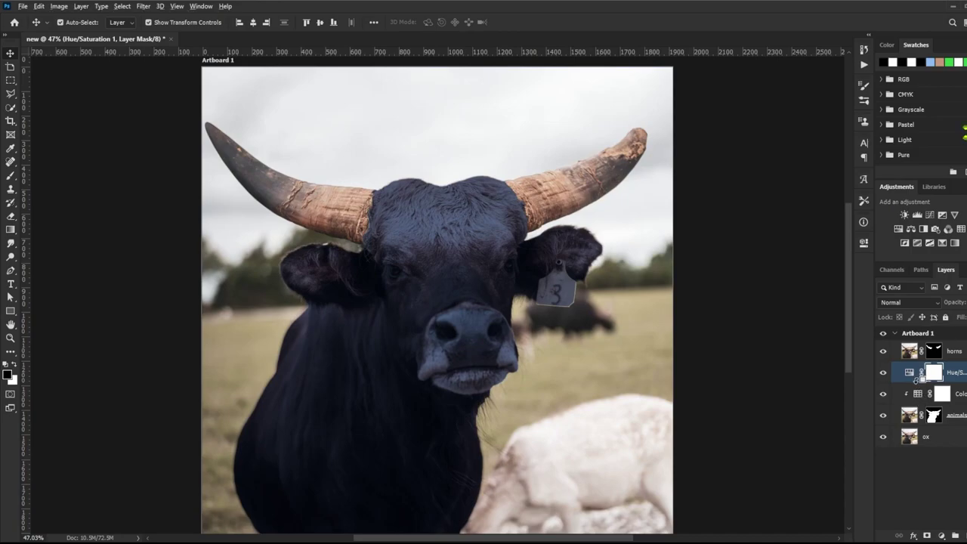
left_click(916, 382, "alt")
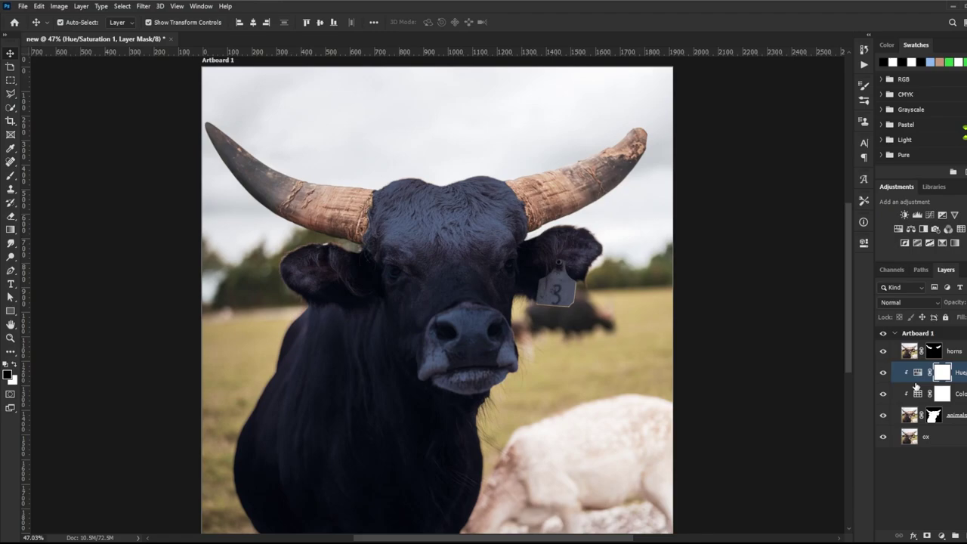
left_click(918, 394, "shift")
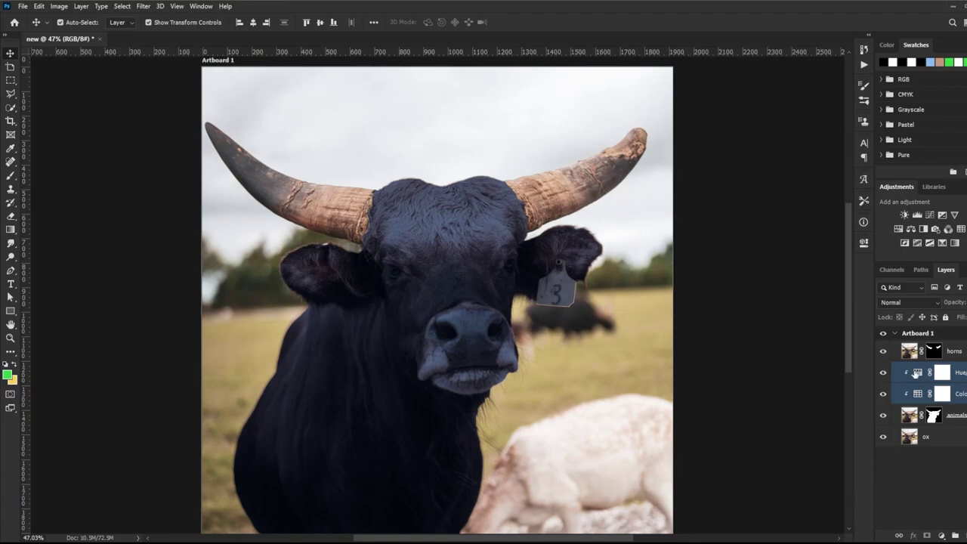
left_click_drag(914, 373, 915, 426)
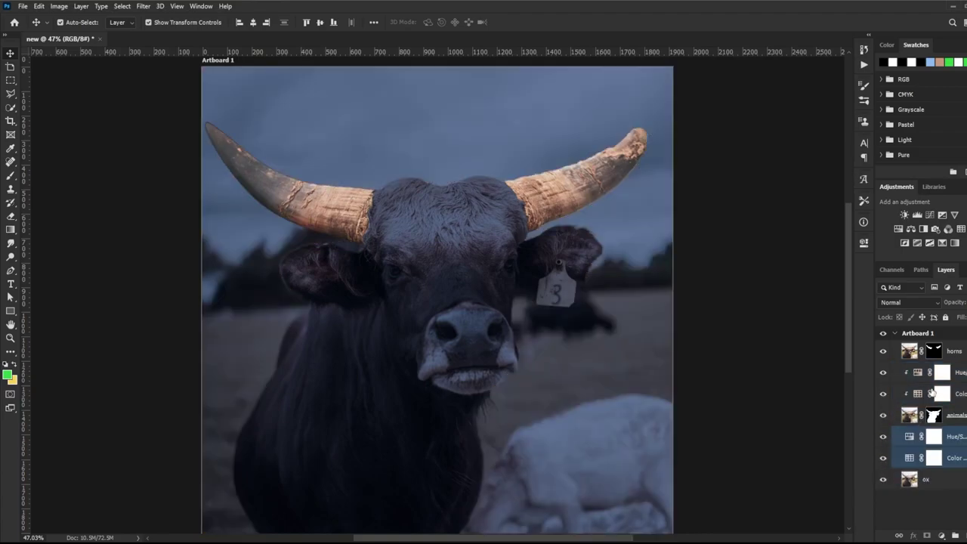
left_click(909, 351)
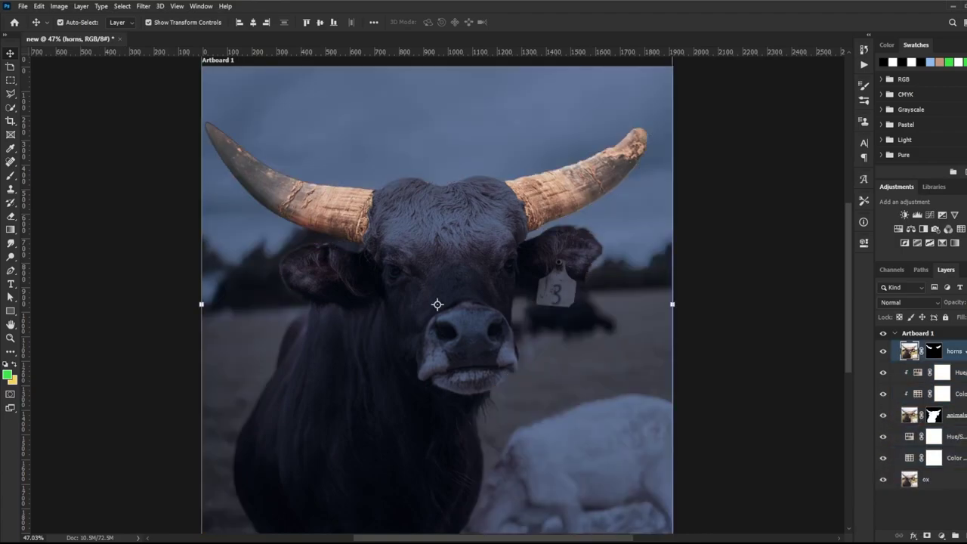
Convert horns to a Smart Object and add a Linear Dodge (Add) copy with 5 px Gaussian Blur
right_click(954, 351)
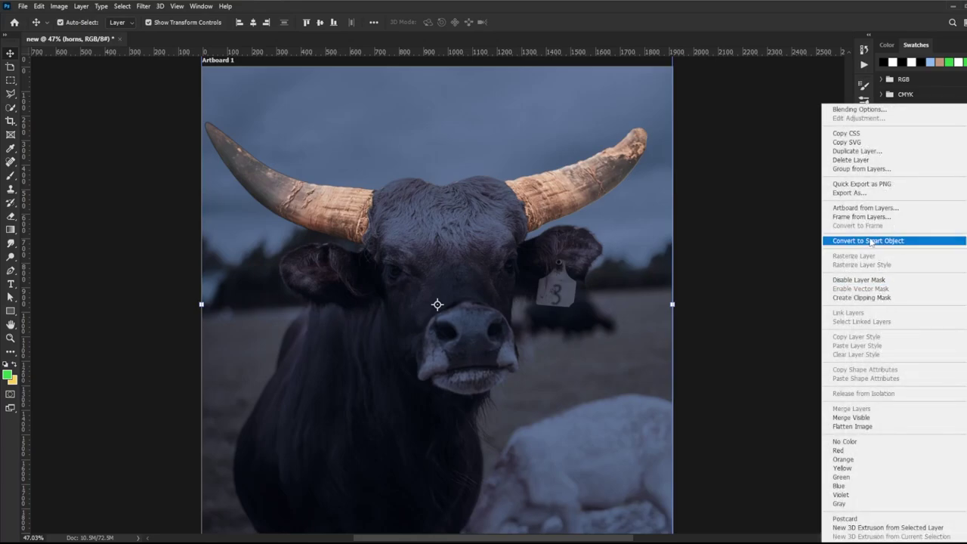
left_click(870, 240)
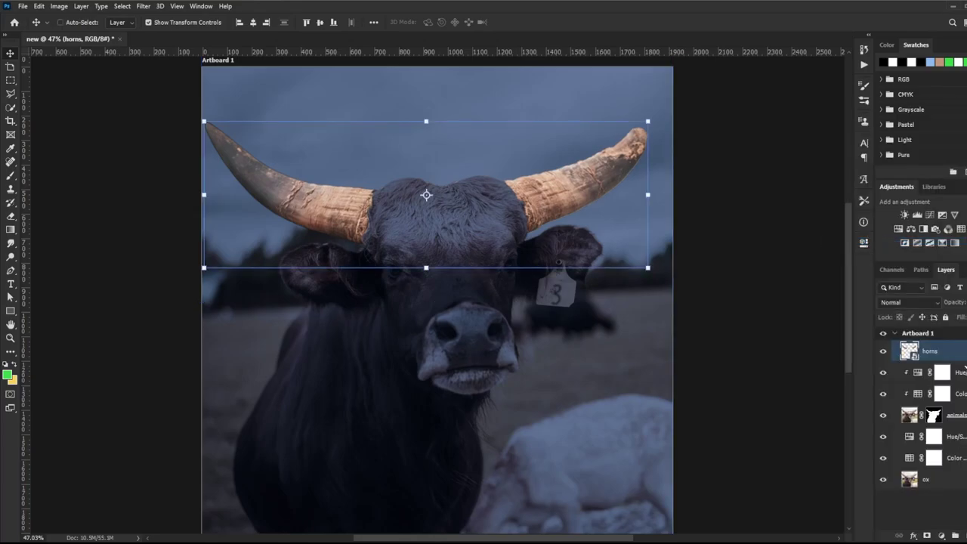
key("ctrl+j")
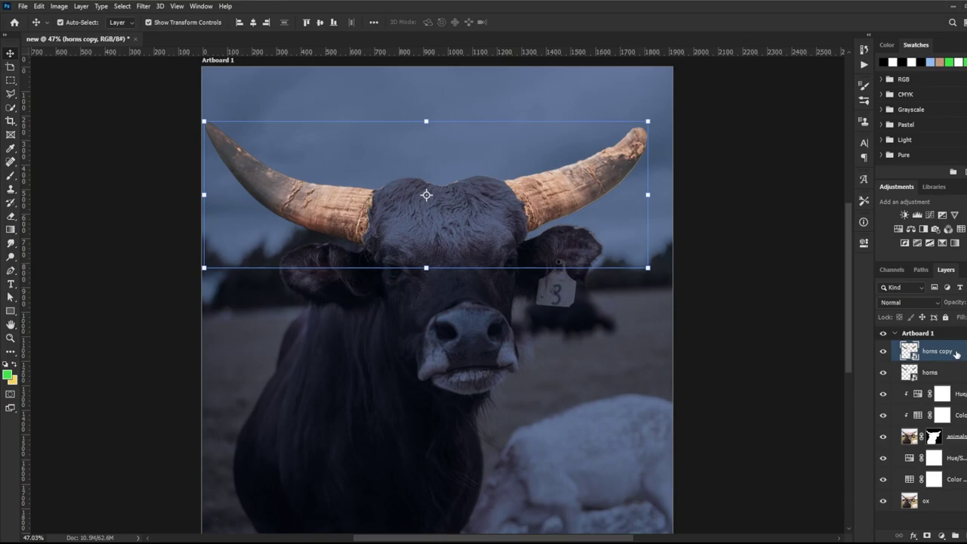
left_click(925, 306)
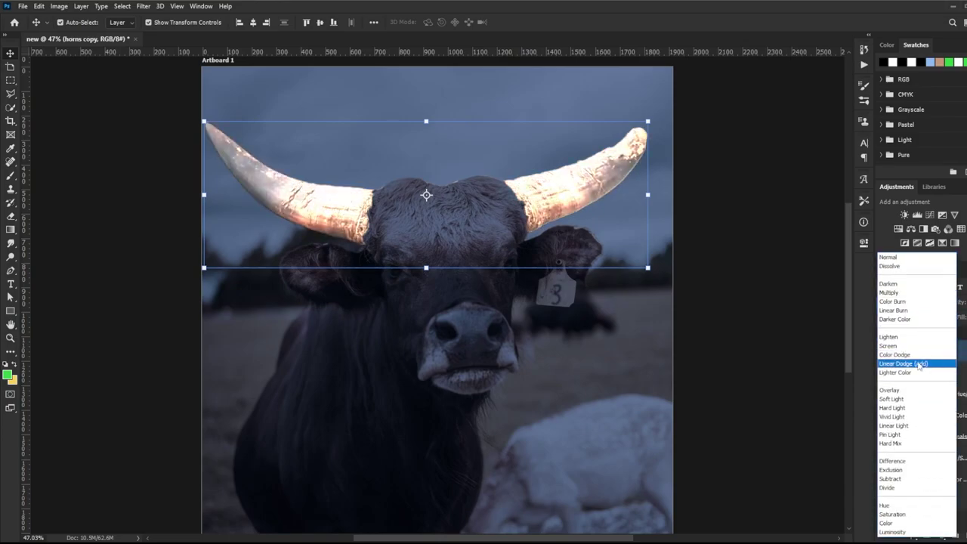
left_click(921, 365)
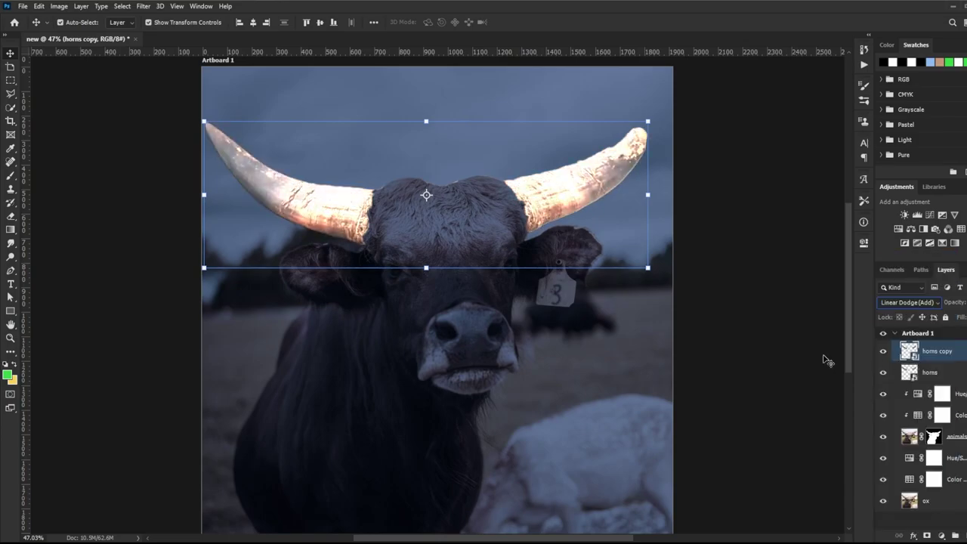
left_click(140, 7)
mouse_move(181, 150)
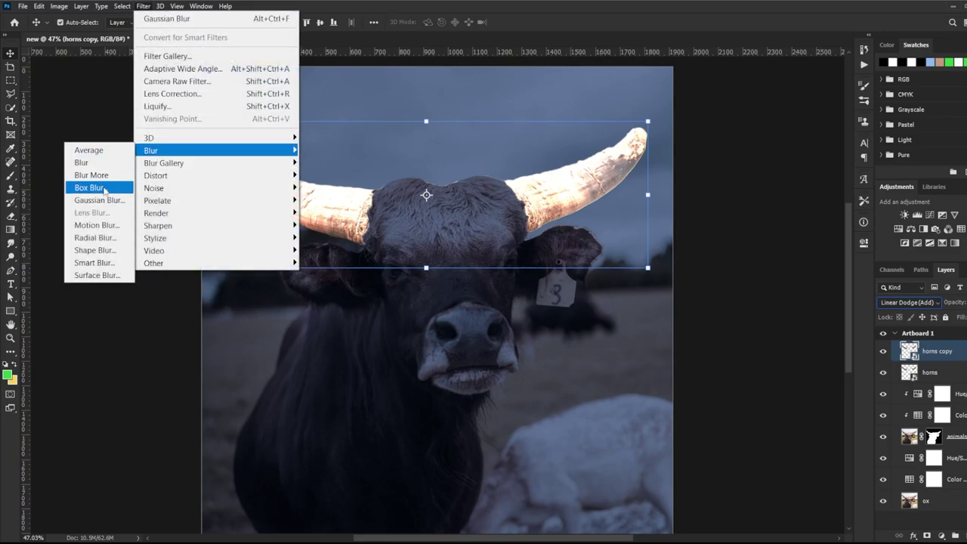
left_click(98, 200)
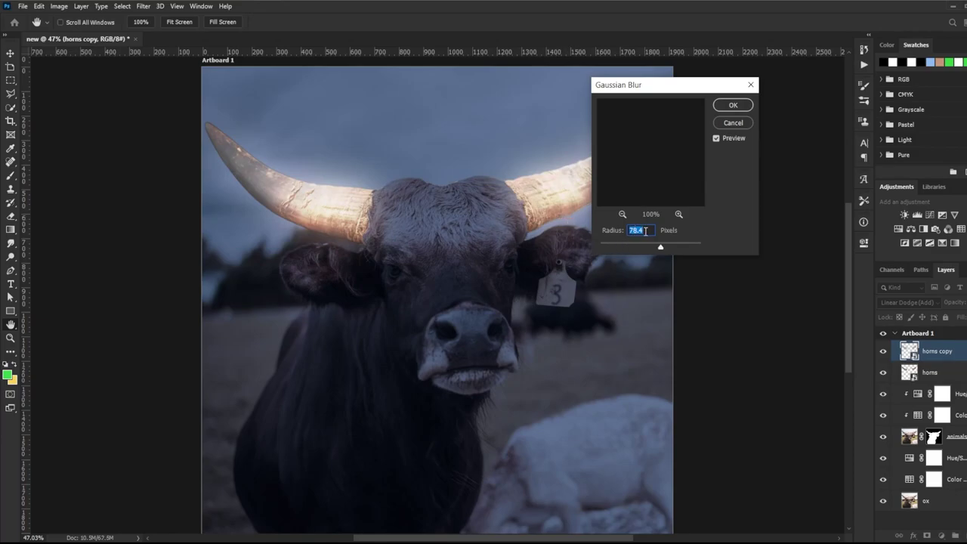
type("5")
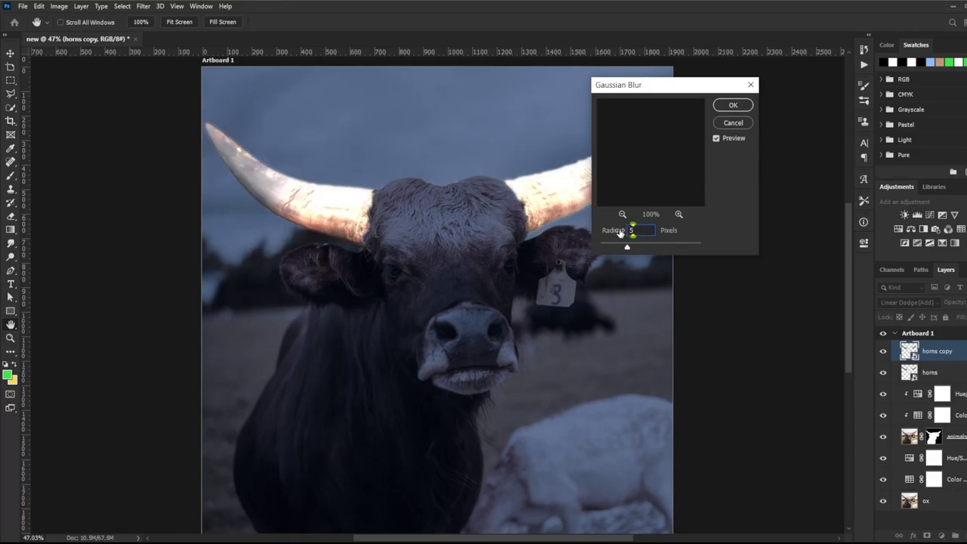
left_click(734, 106)
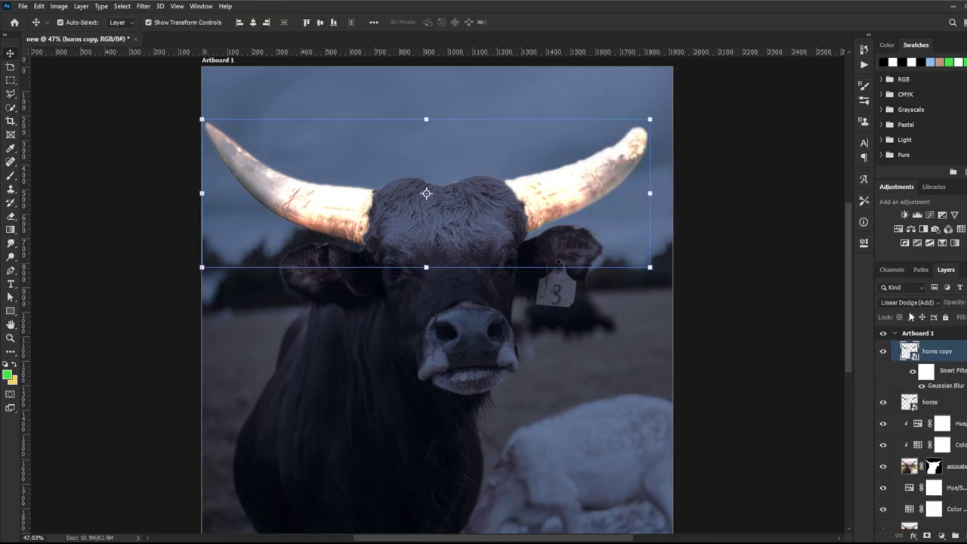
Make three more glow copies with Gaussian Blur radii of 80, 200 and 450 px
key("ctrl+j")
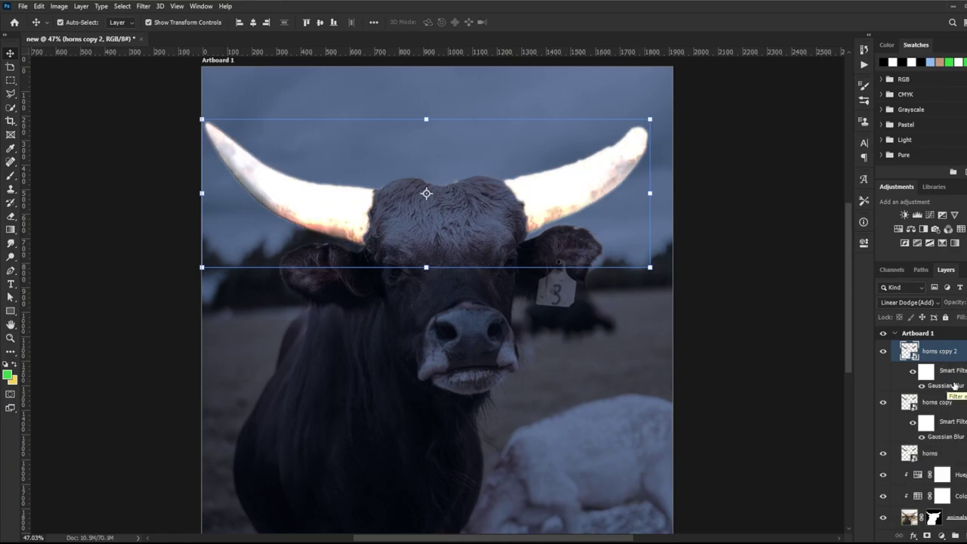
double_click(946, 386)
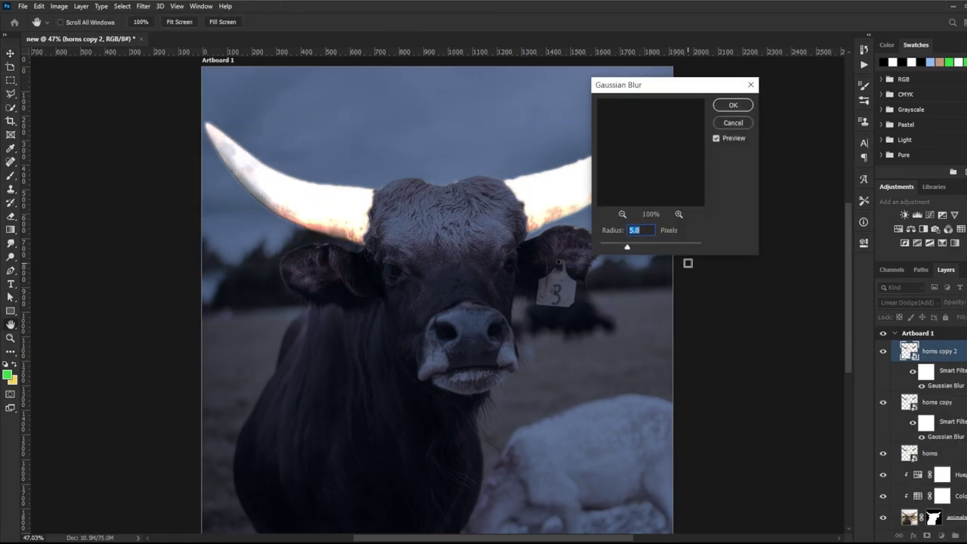
type("80")
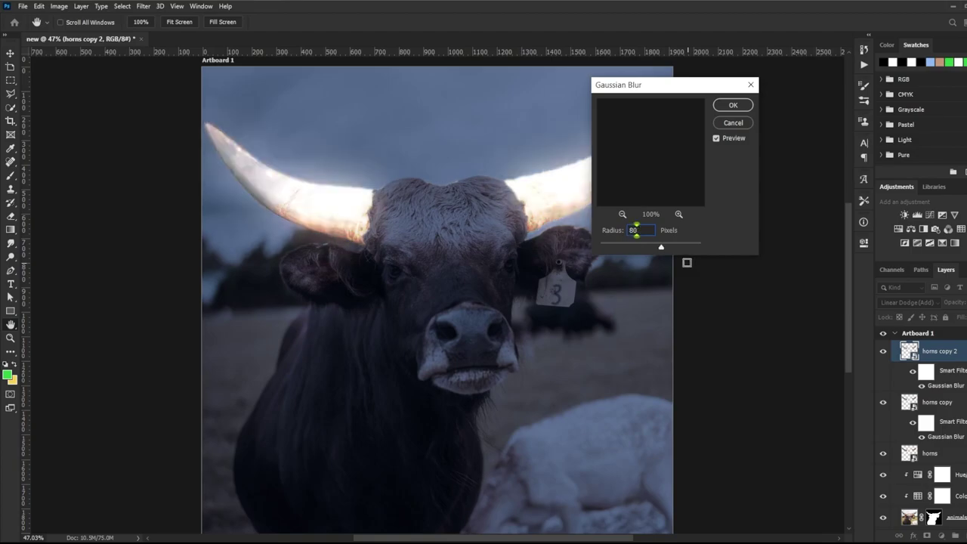
left_click(718, 108)
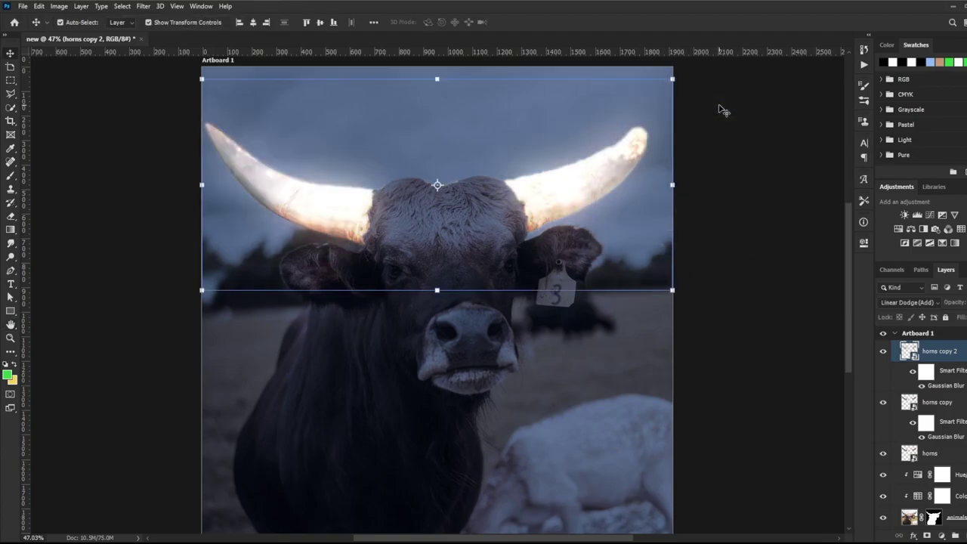
key("ctrl+j")
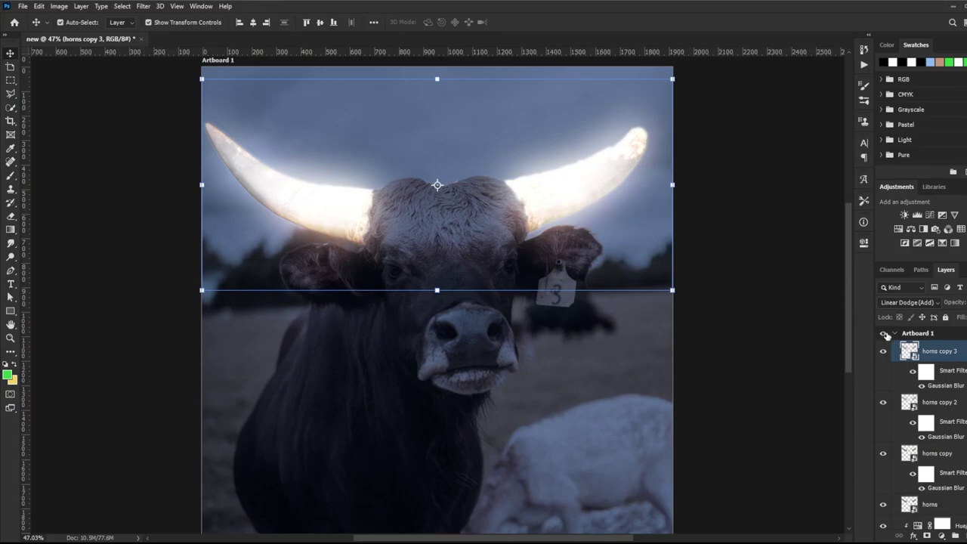
double_click(947, 385)
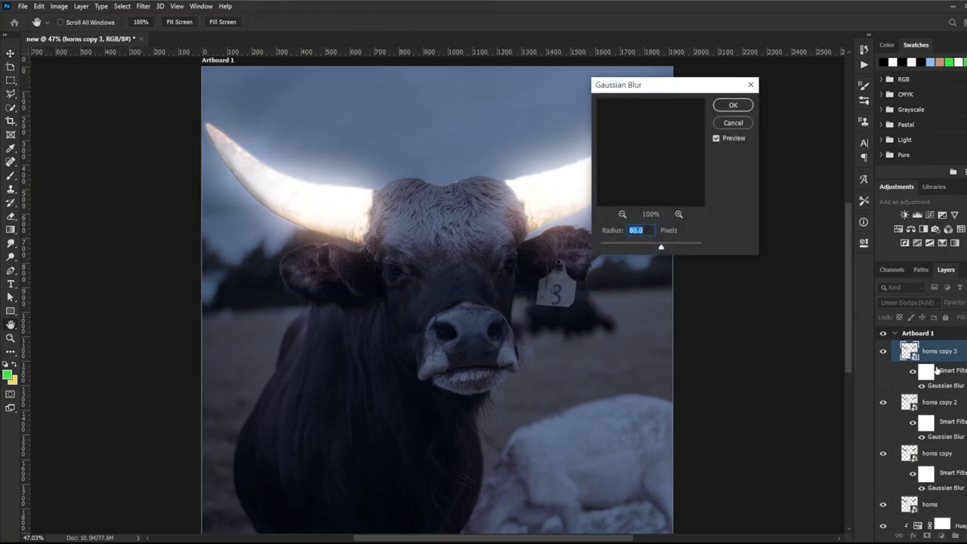
type("200")
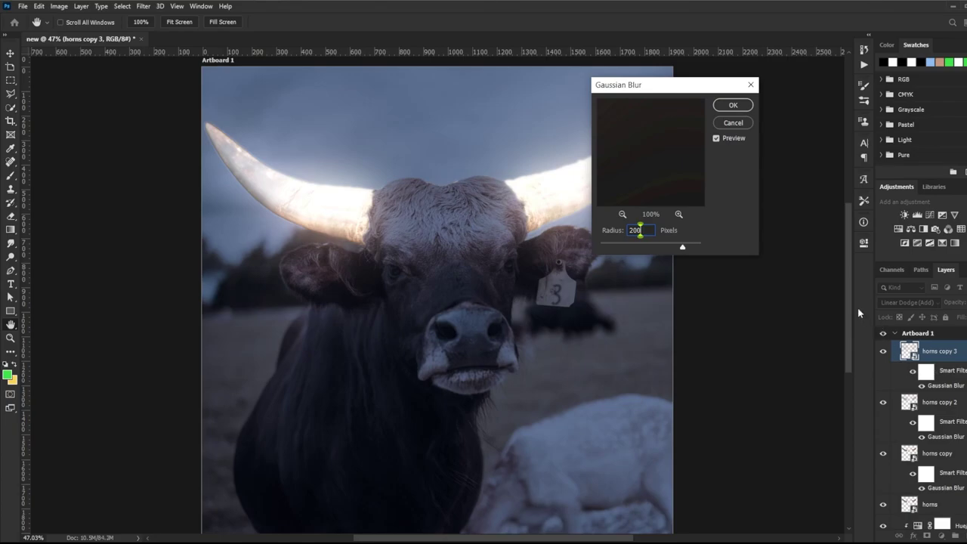
left_click(733, 106)
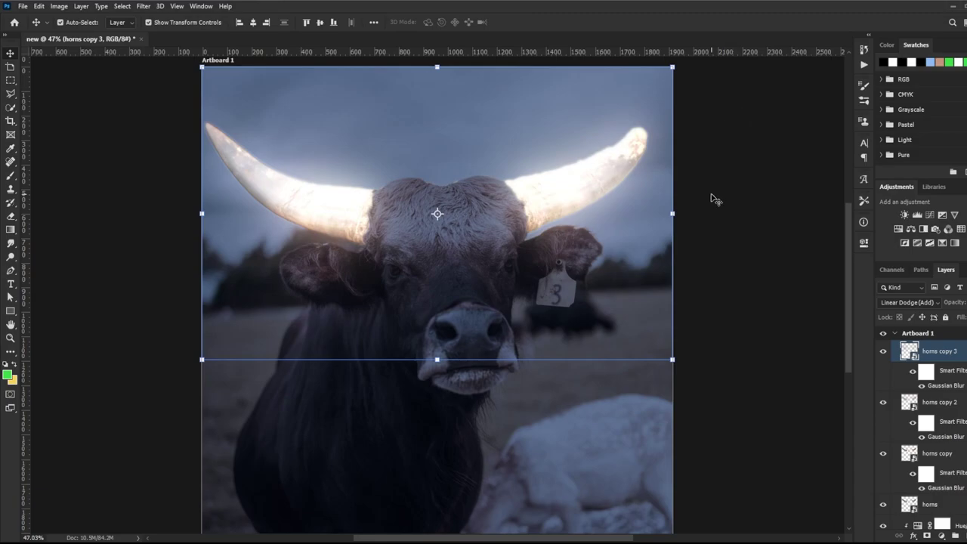
key("ctrl+j")
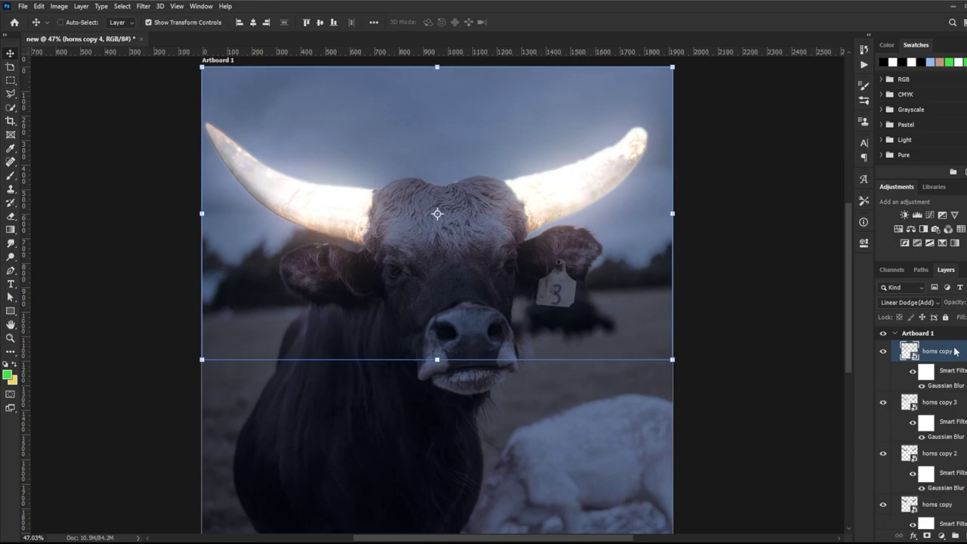
double_click(947, 383)
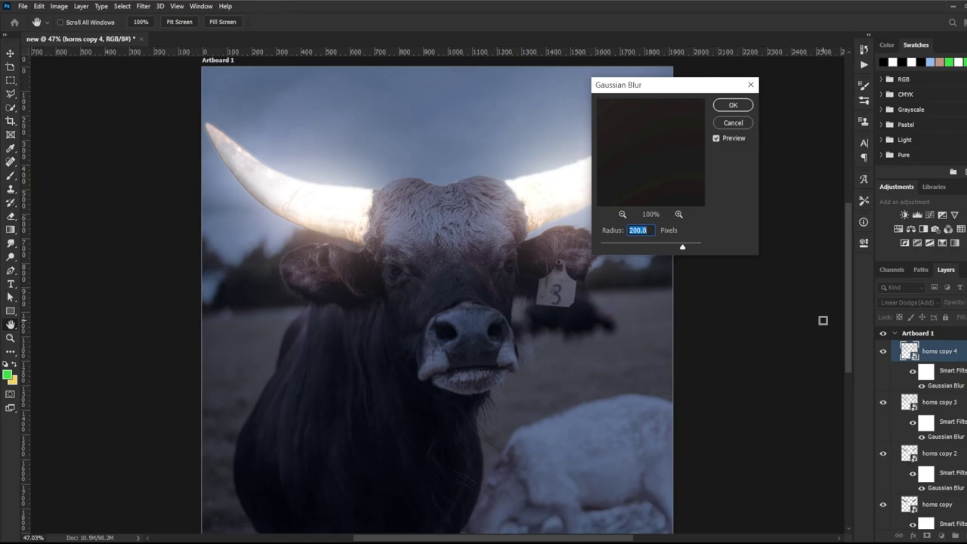
type("450")
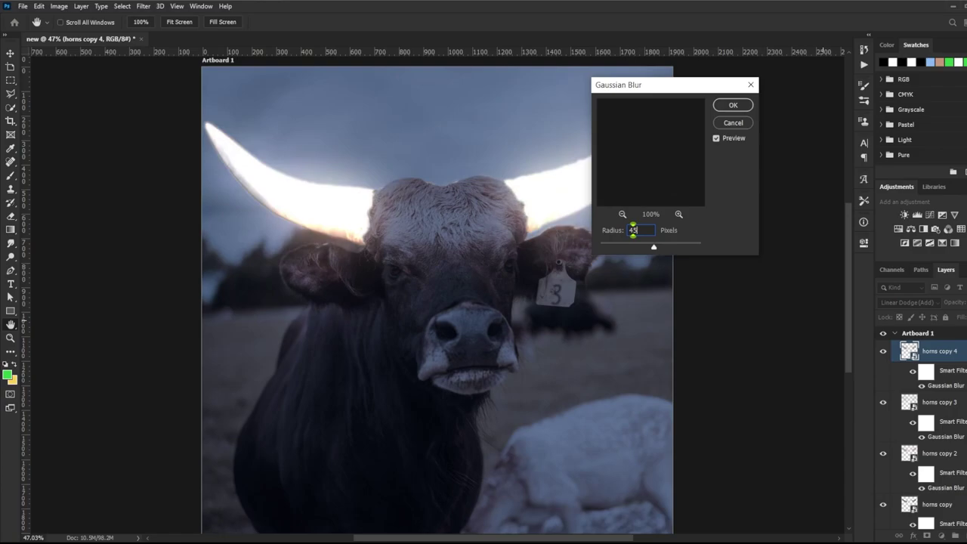
key("Return")
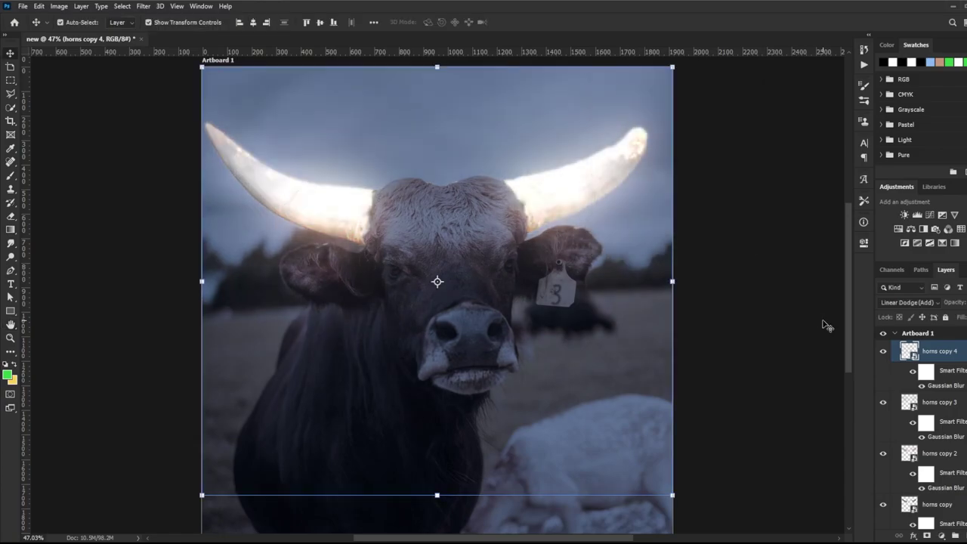
Group the original horns layer and its four blurred copies into a group named 'horns glow'
left_click(725, 323)
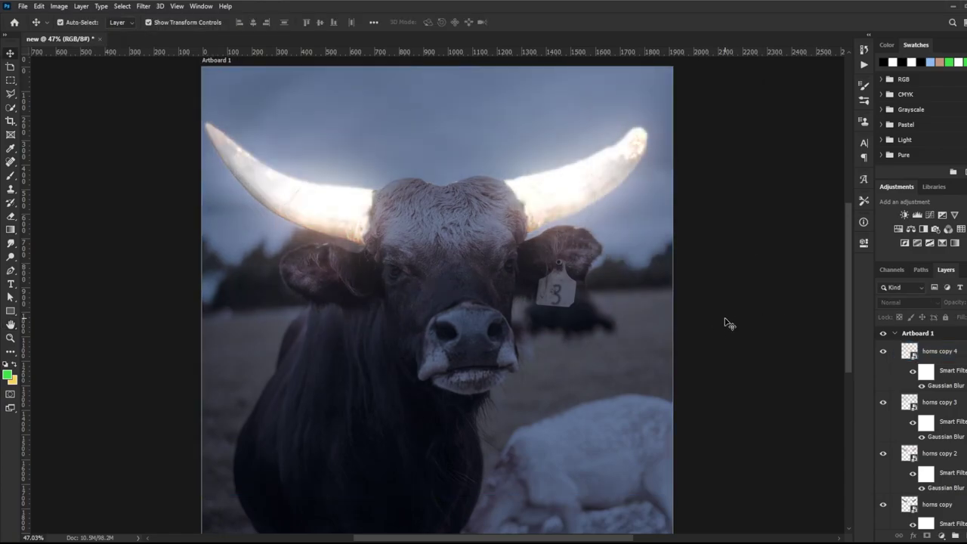
left_click(941, 351)
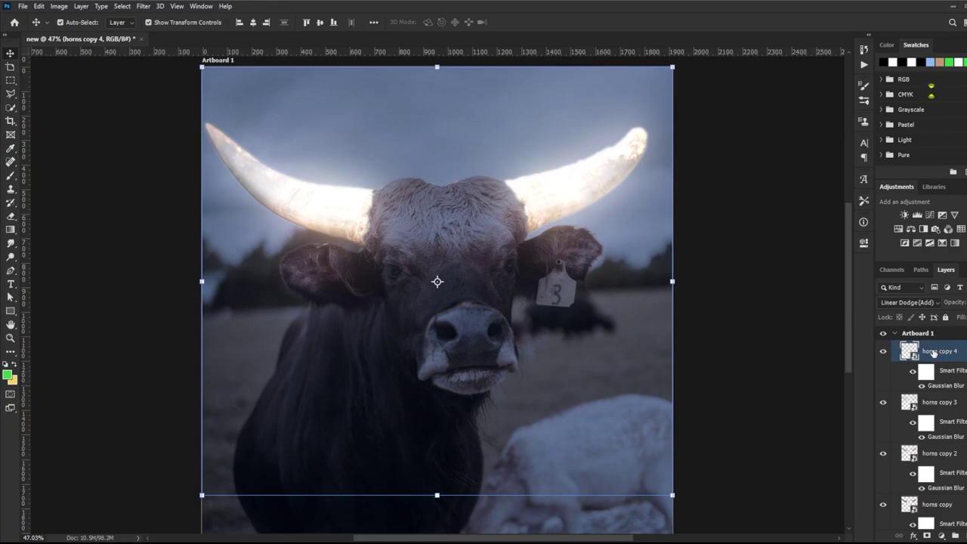
scroll(955, 378, "down", 1)
scroll(951, 427, "down", 1)
scroll(951, 433, "down", 1)
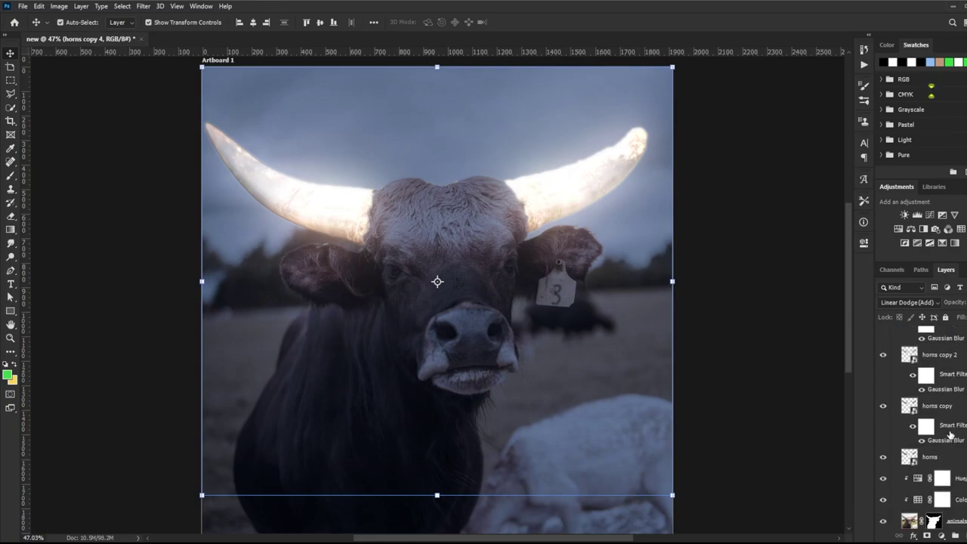
left_click(951, 457, "shift")
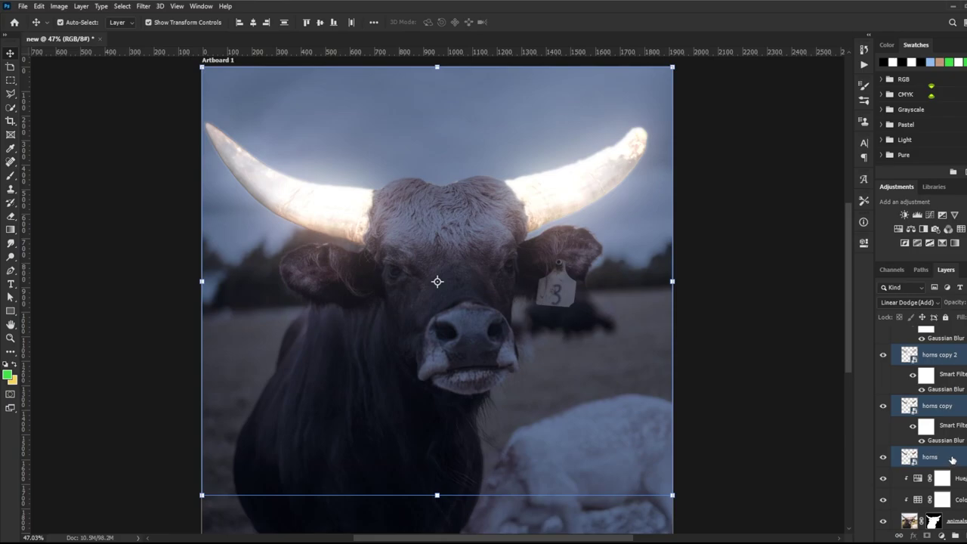
key("ctrl+g")
double_click(929, 348)
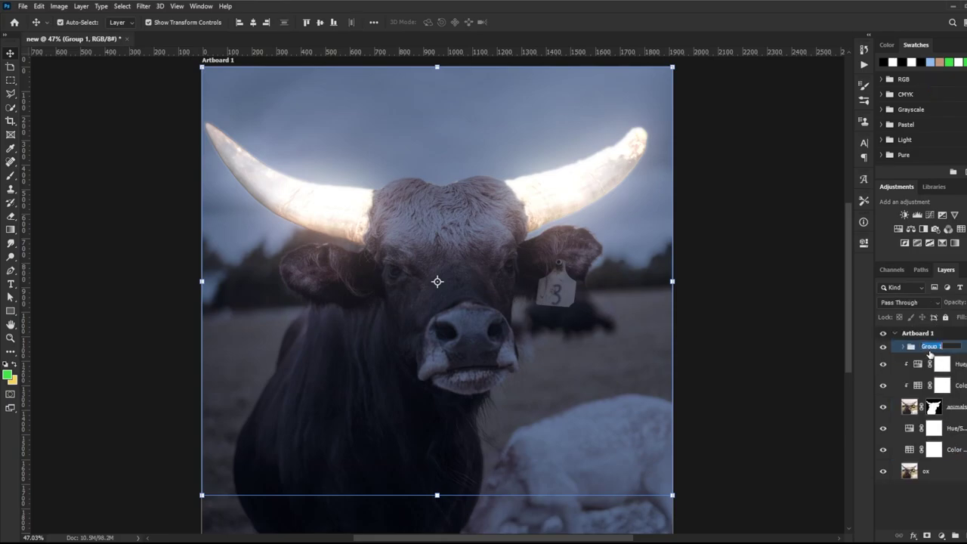
type("h")
type("orns")
type(" g")
type("low")
key("Return")
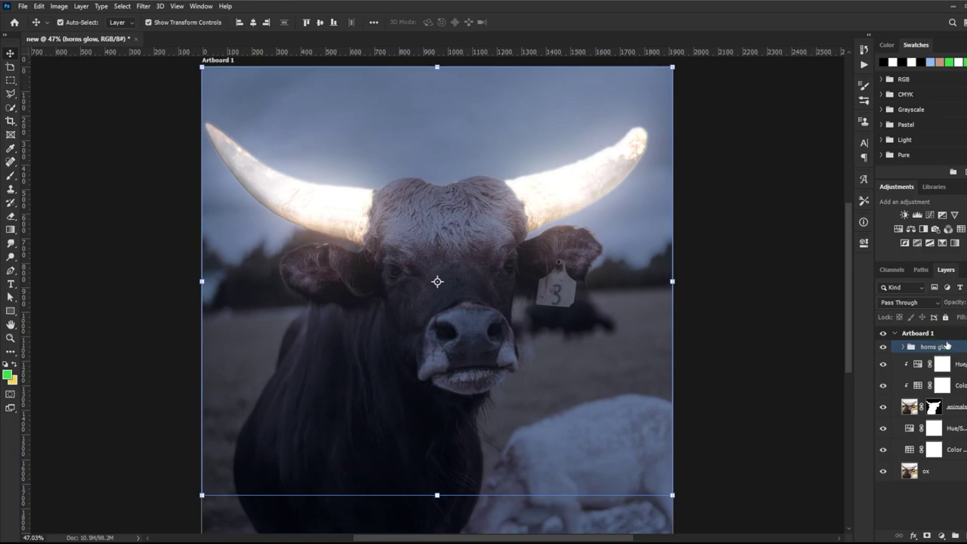
Add a Levels adjustment clipped to horns glow and adjust its midtones
left_click(917, 215)
left_click_drag(784, 352, 778, 355)
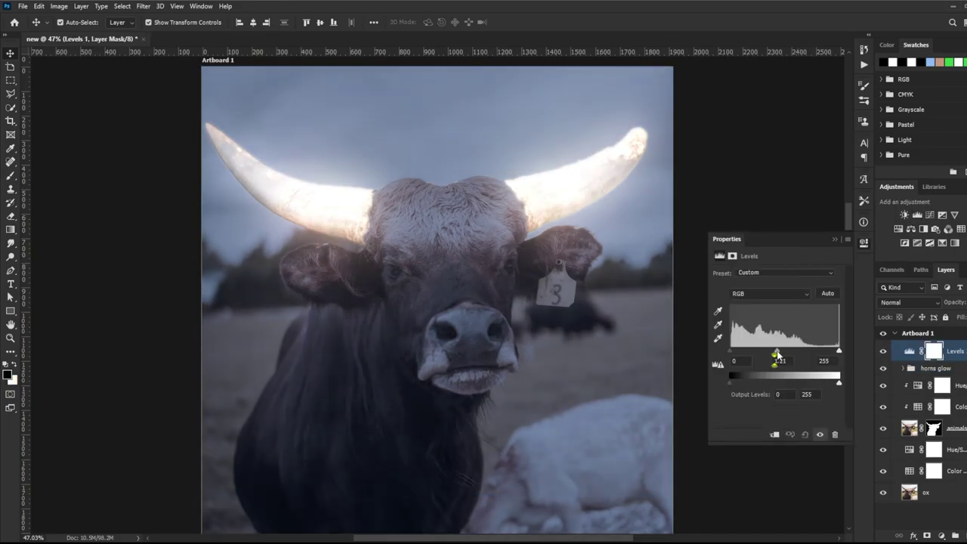
left_click(775, 435)
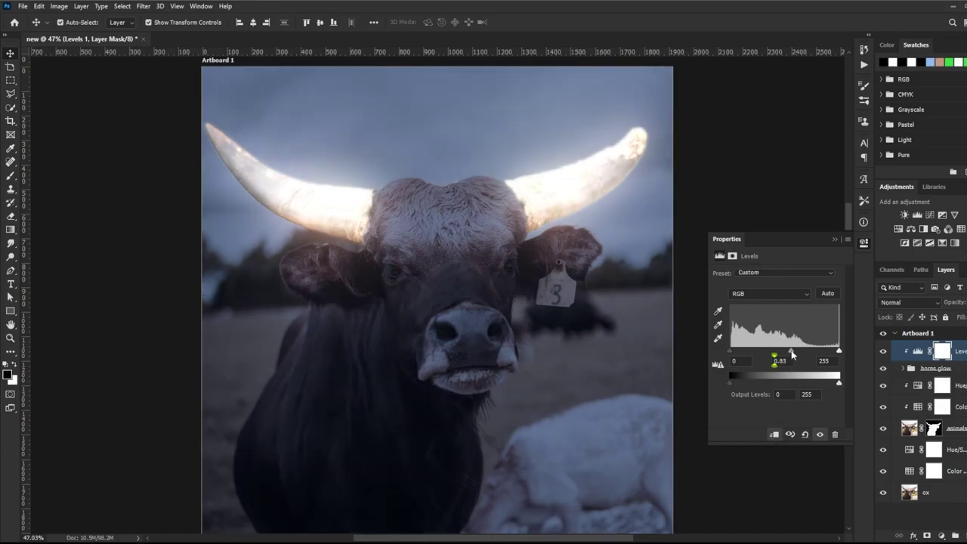
mouse_move(791, 355)
left_mouse_down()
mouse_move(807, 353)
mouse_move(767, 352)
left_mouse_up()
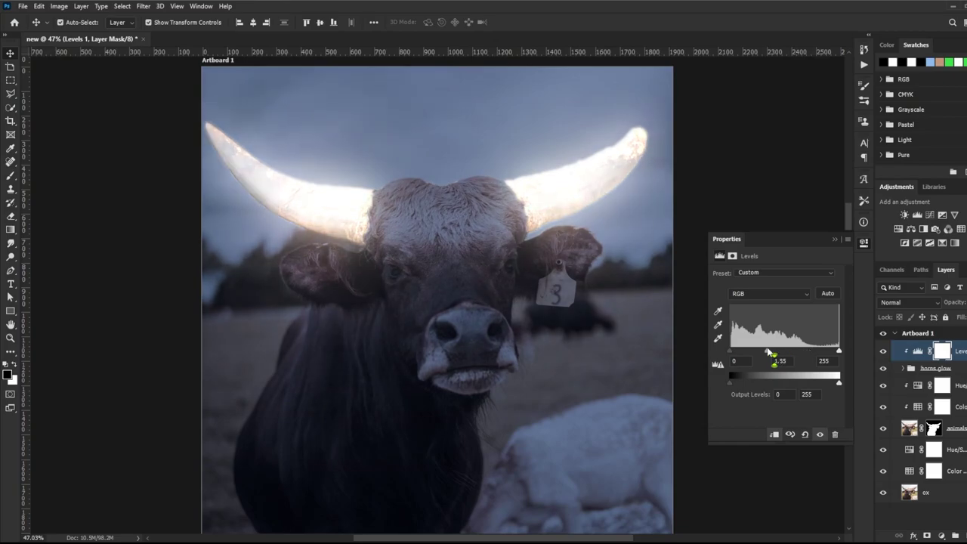
Add a clipped, colorized Hue/Saturation adjustment with Hue 194 to tint the glow cyan
left_click(897, 229)
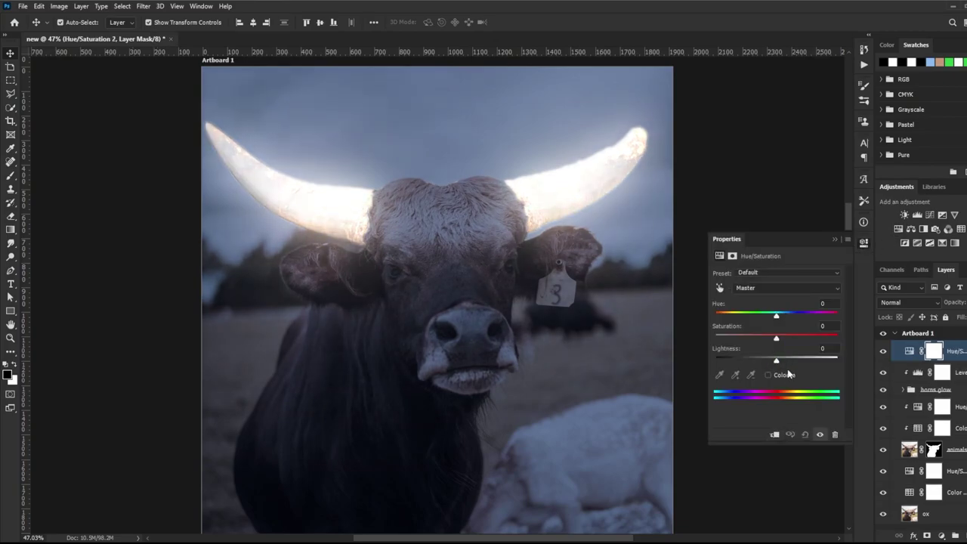
left_click(787, 377)
left_click(774, 434)
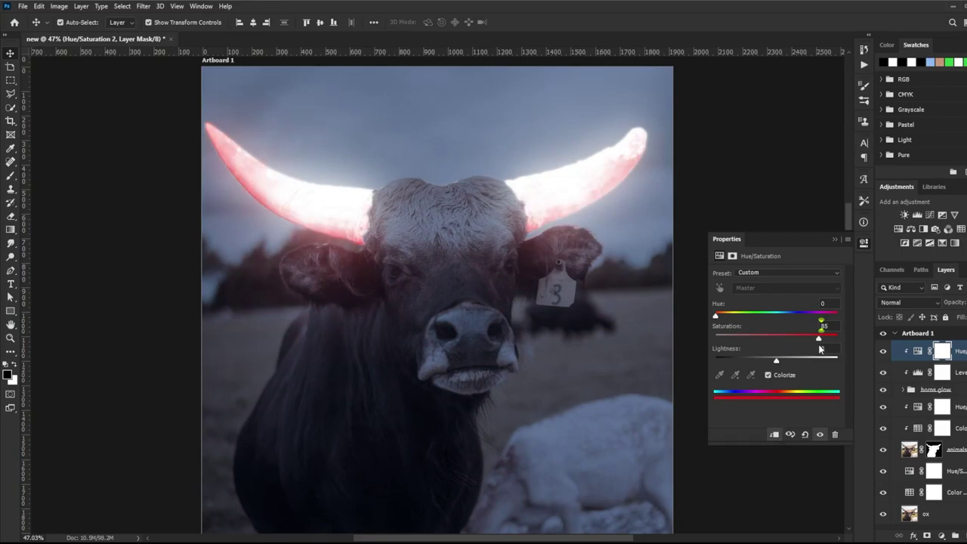
left_click_drag(716, 315, 782, 320)
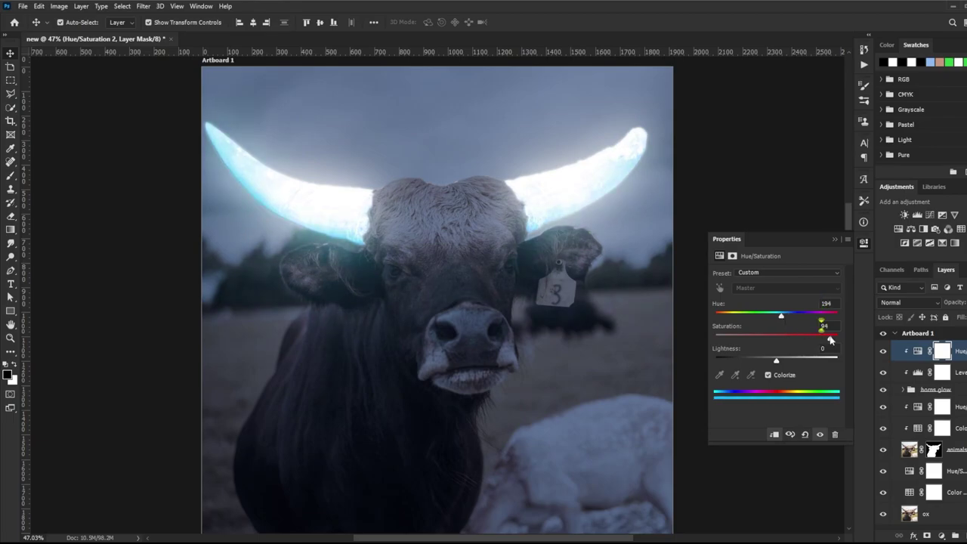
left_click_drag(776, 359, 776, 359)
left_click(864, 246)
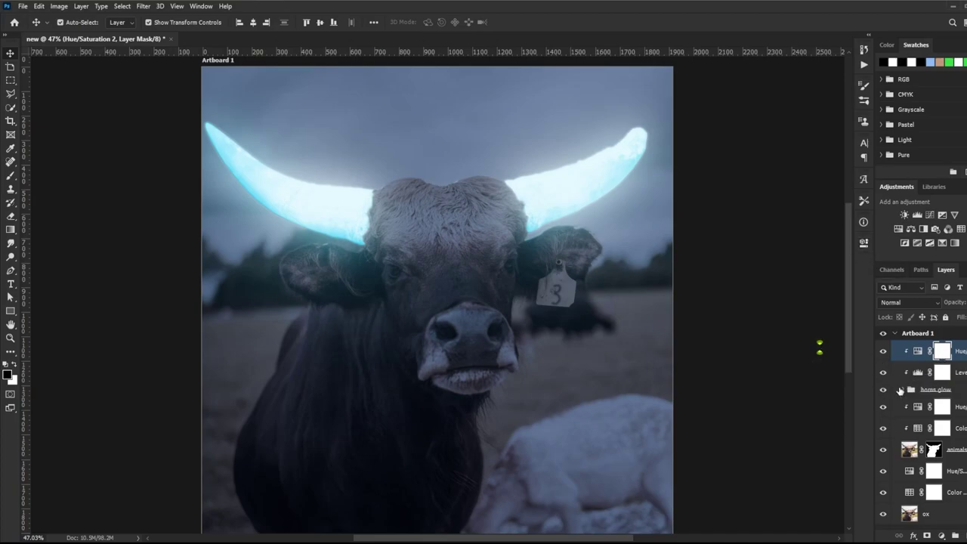
left_click(903, 389)
scroll(926, 453, "down", 2)
Inside the horns smart object, soft-brush the layer mask along the right horn's cut edge
double_click(925, 460)
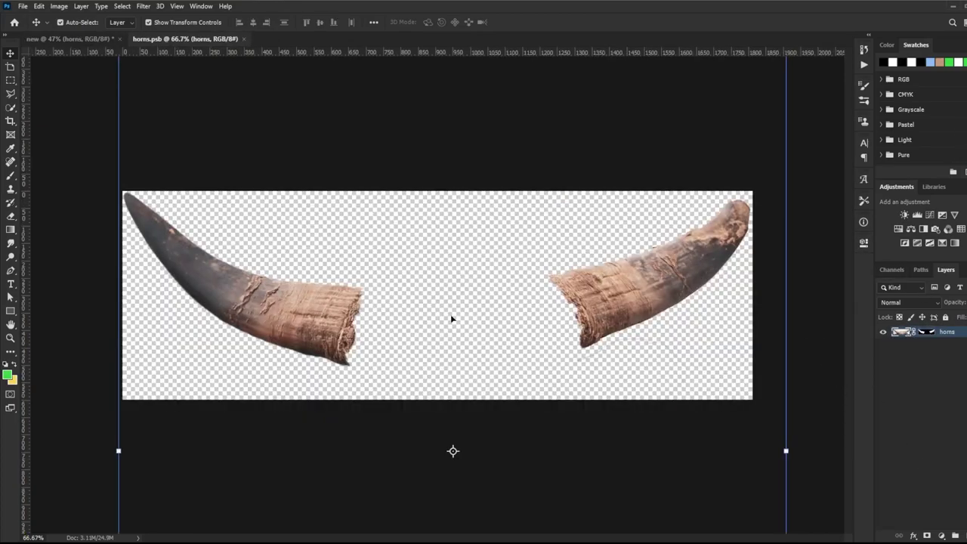
key("b")
scroll(583, 302, "up", 3)
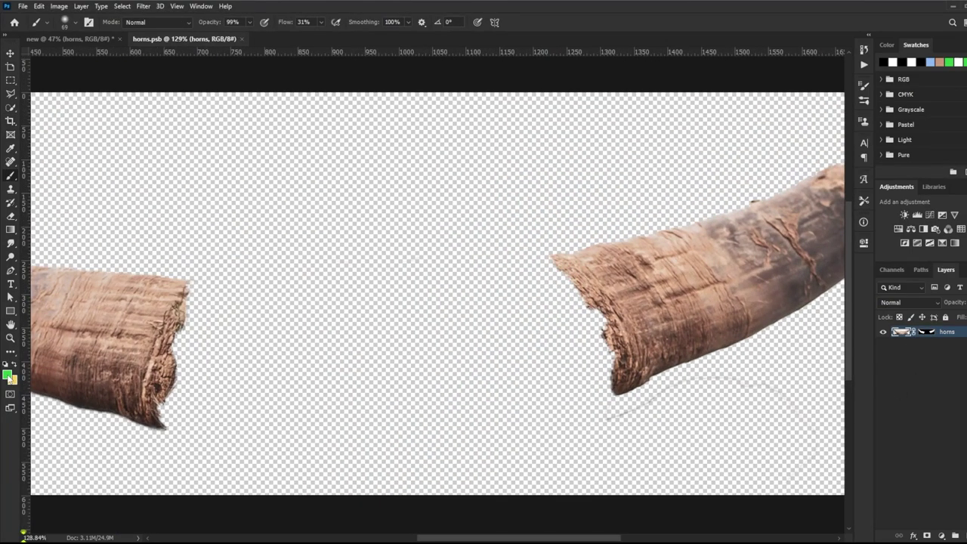
left_click(926, 332)
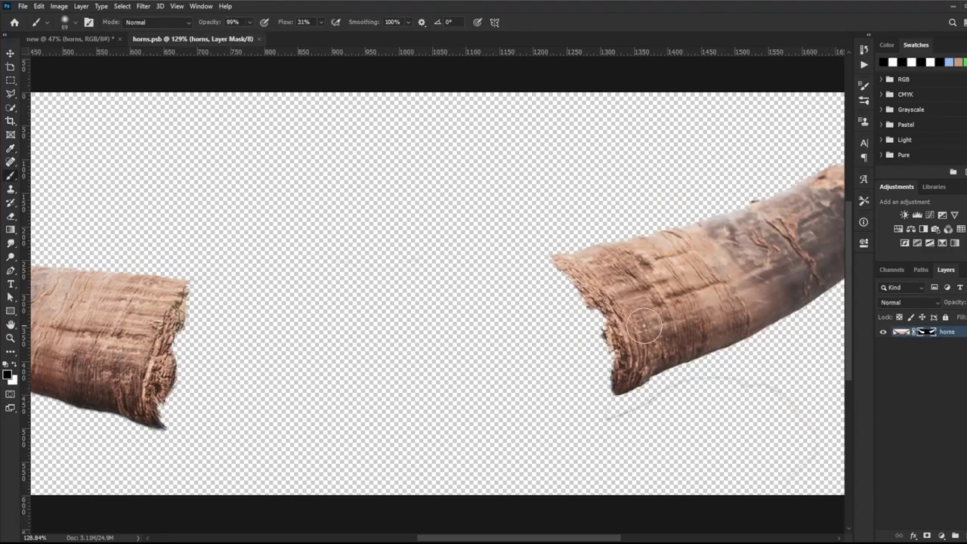
key("x")
key("shift+0")
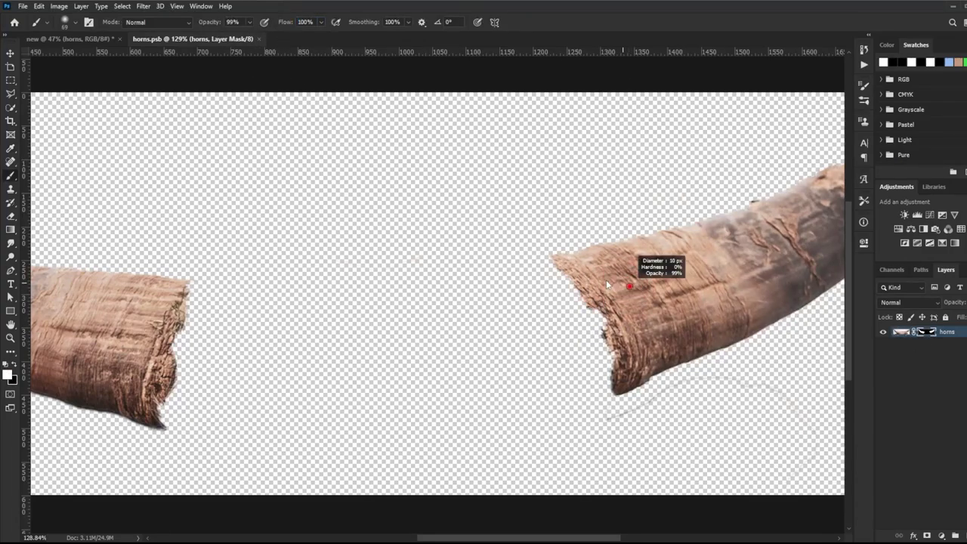
mouse_move(555, 261)
left_mouse_down()
mouse_move(613, 389)
mouse_move(619, 378)
left_mouse_up()
Soften the left horn's cut edge on the mask, then save and close horns.psb
key("x")
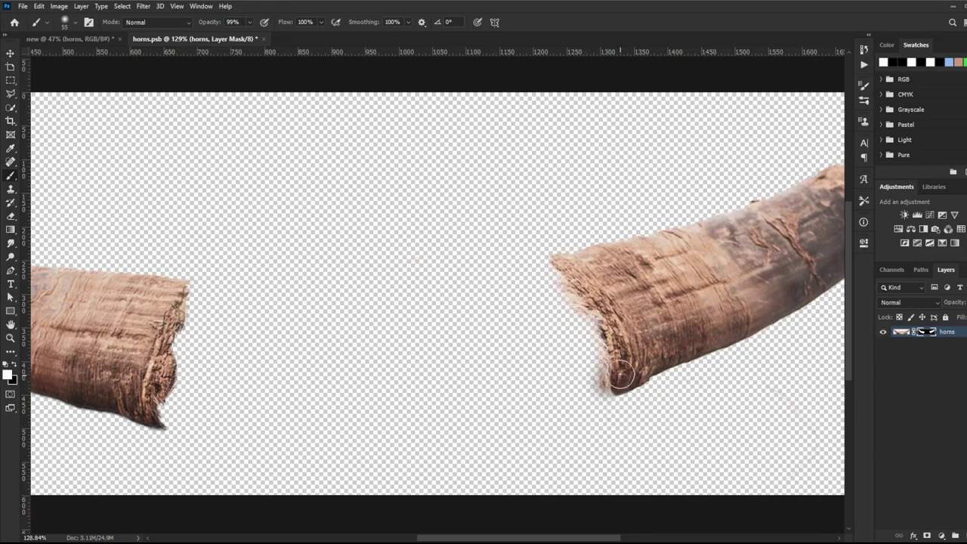
key("x")
scroll(612, 290, "down", 3)
scroll(612, 291, "up", 3)
left_click_drag(289, 276, 281, 427)
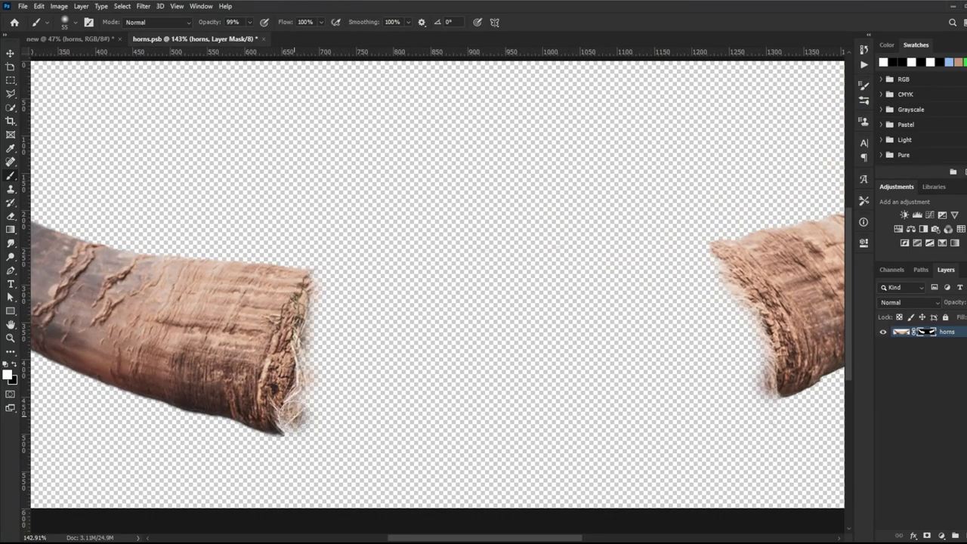
scroll(275, 278, "down", 3)
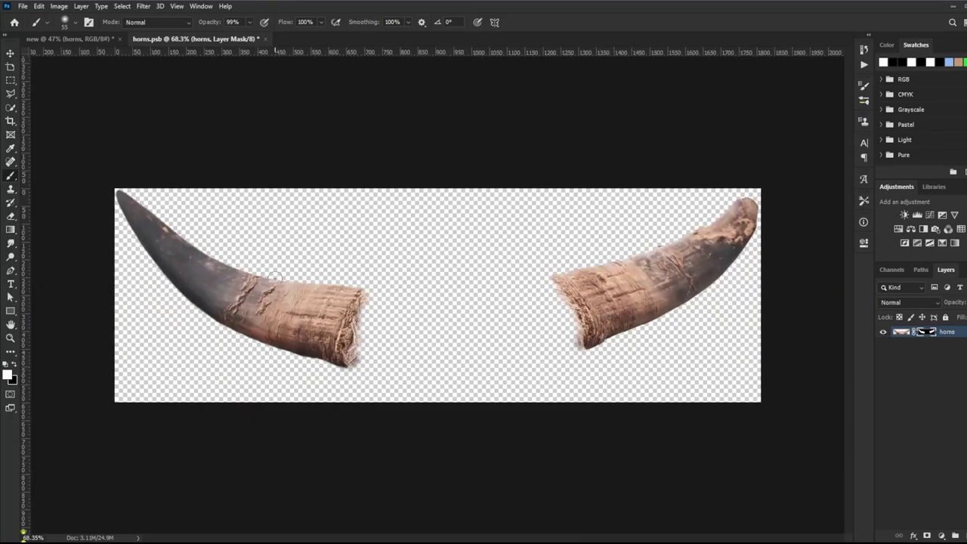
left_click(266, 39)
left_click(452, 202)
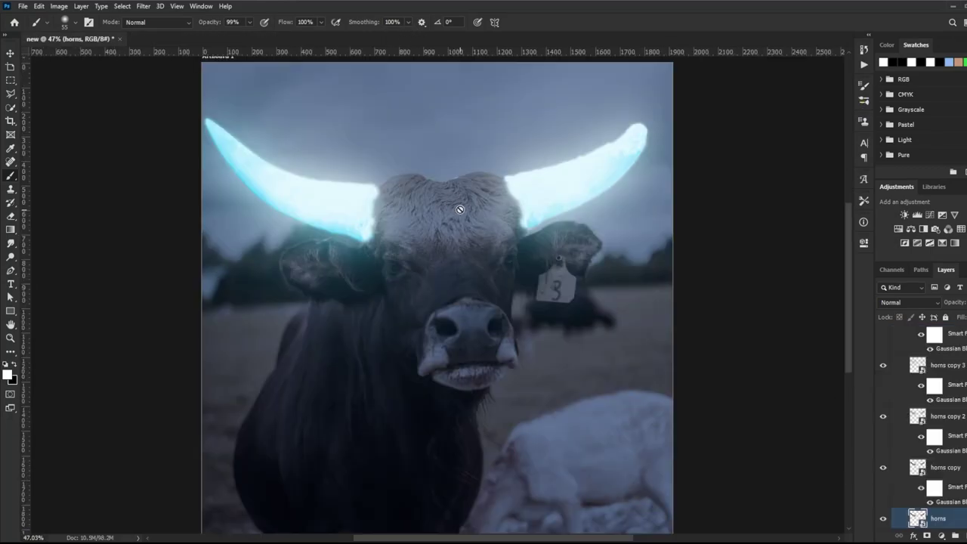
Deselect the horns layer and collapse the horns glow group
key("v")
left_click(106, 174)
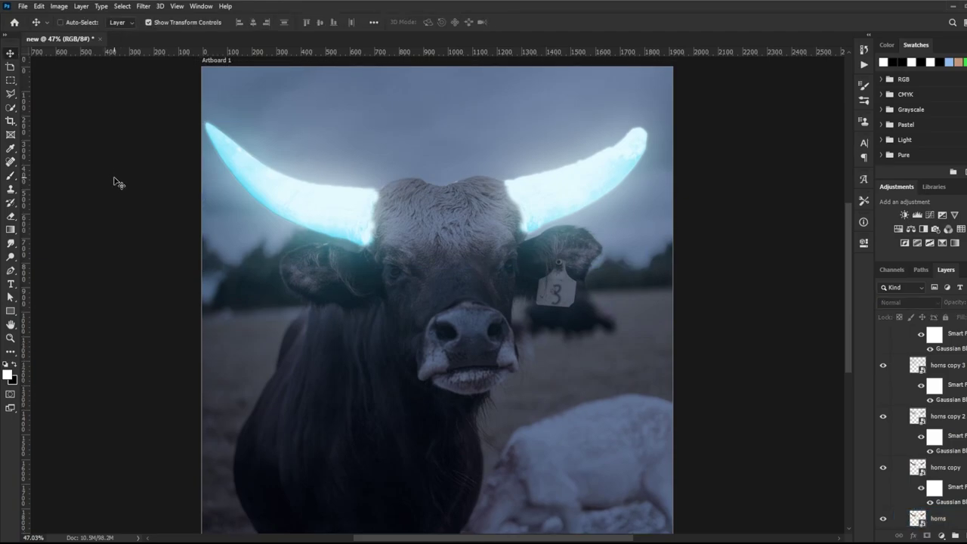
scroll(174, 194, "down", 1)
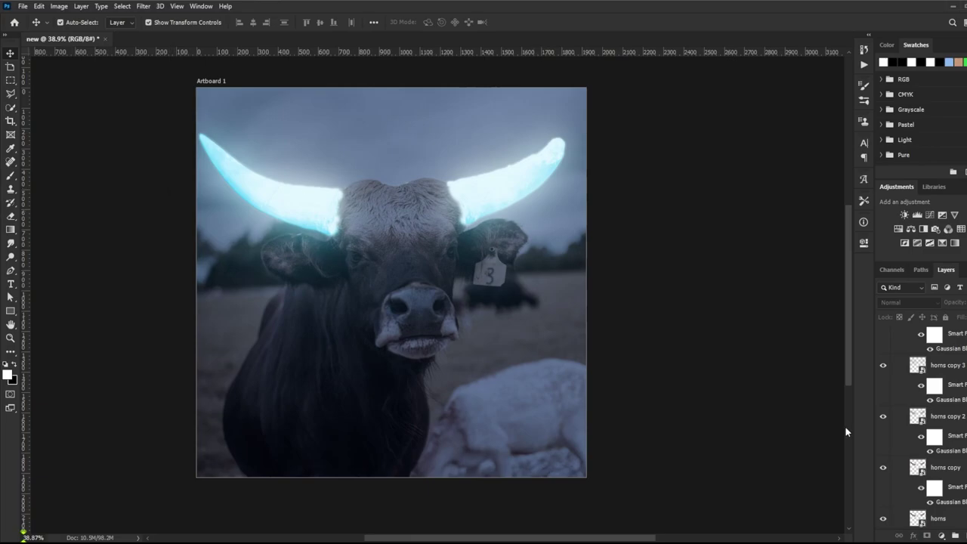
scroll(914, 378, "up", 5)
left_click(904, 389)
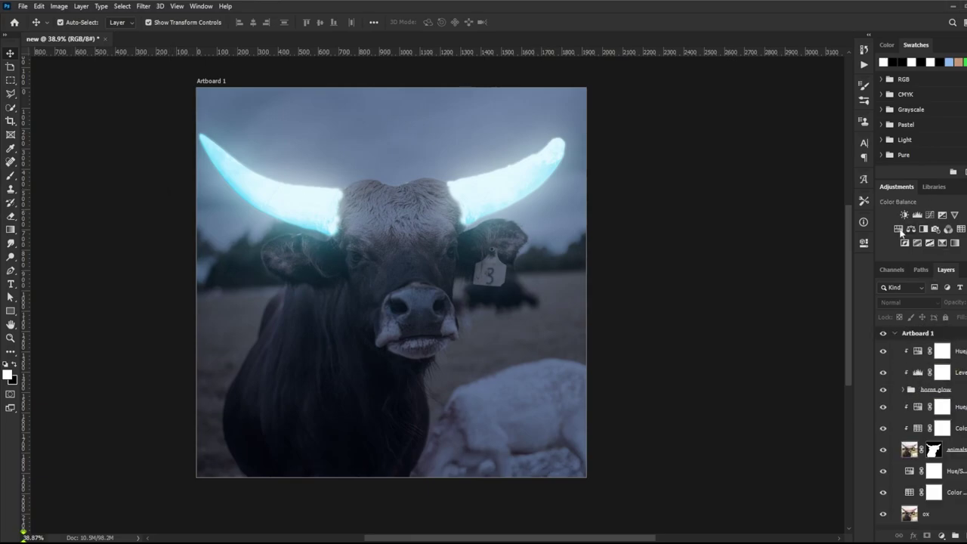
Add a Curves adjustment that darkens the whole image, then invert its mask to hide it
left_click(929, 216)
left_click_drag(792, 346, 807, 365)
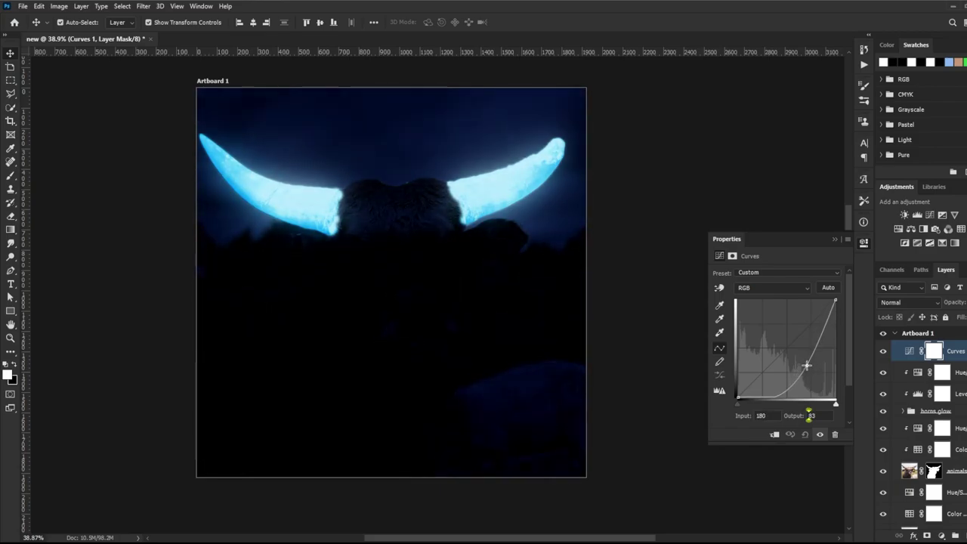
left_click(864, 241)
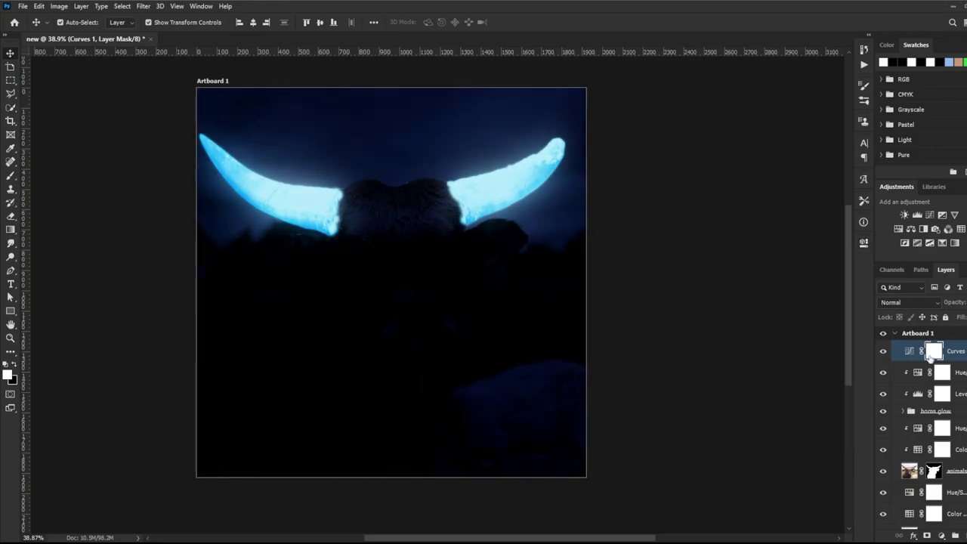
key("ctrl+i")
Paint white on the Curves mask with a soft brush around the image edges
key("b")
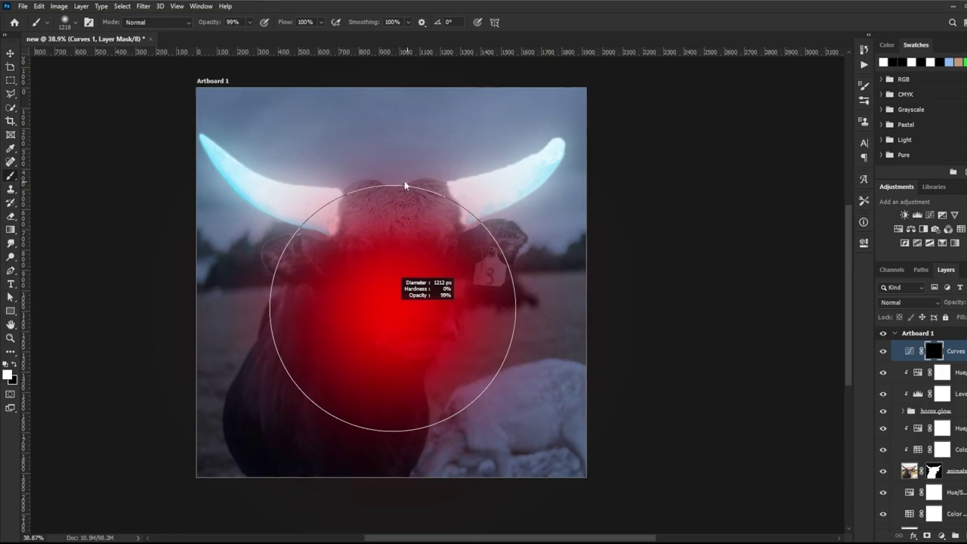
left_click_drag(627, 189, 630, 370)
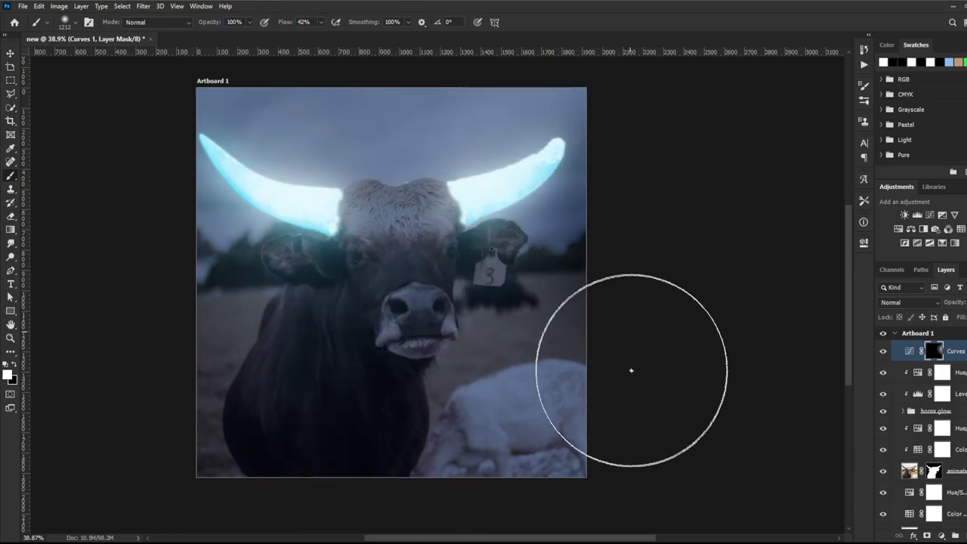
scroll(589, 340, "down", 3)
mouse_move(576, 232)
left_mouse_down()
mouse_move(309, 237)
mouse_move(502, 446)
mouse_move(403, 453)
left_mouse_up()
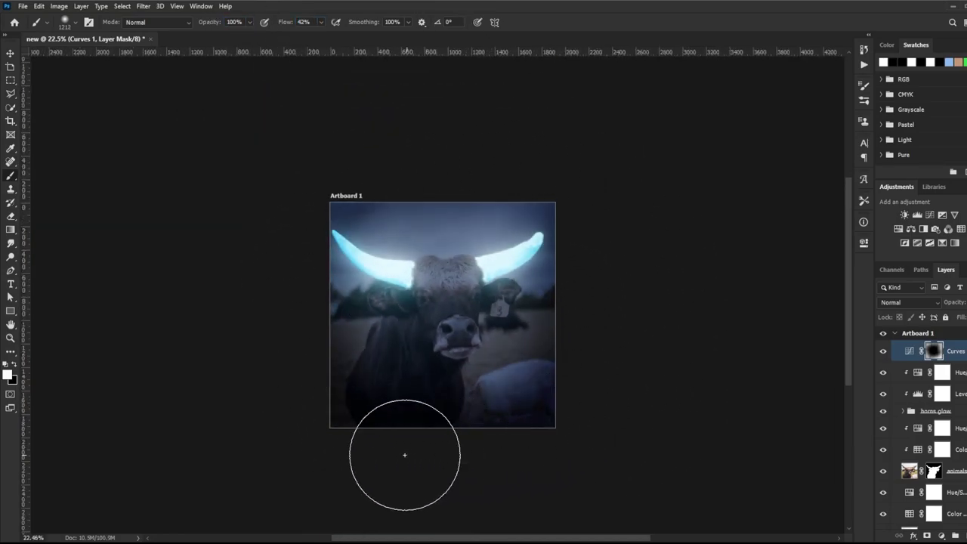
left_click_drag(482, 177, 589, 425)
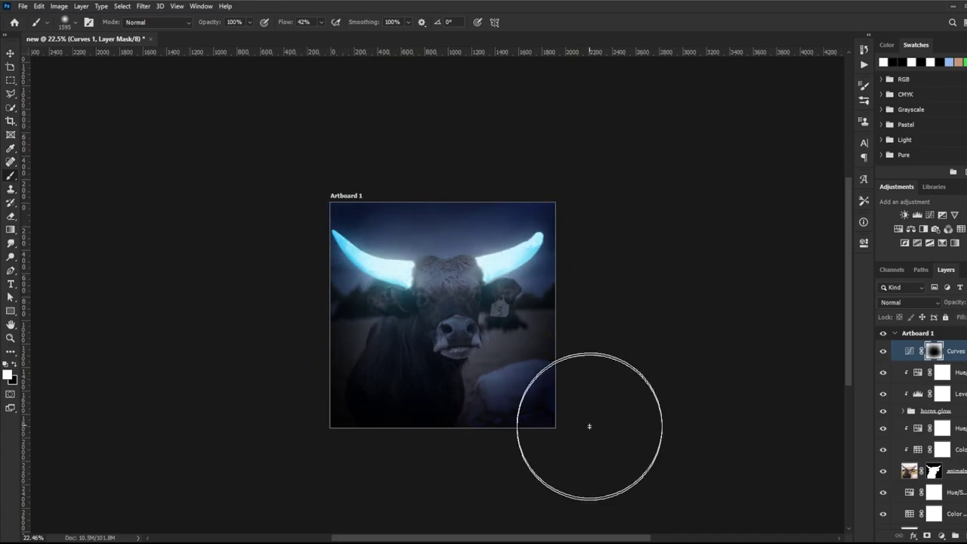
left_click_drag(597, 307, 288, 247)
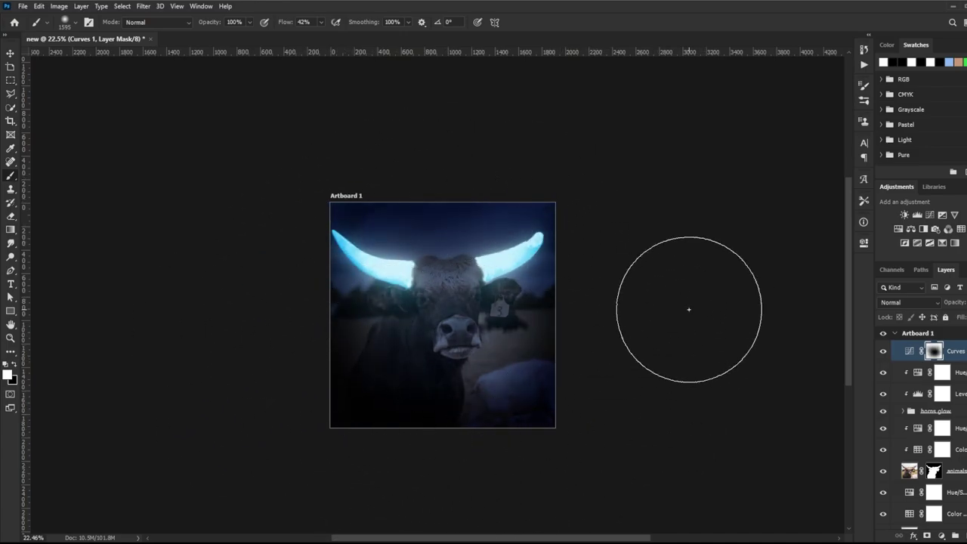
key("v")
left_click(639, 364)
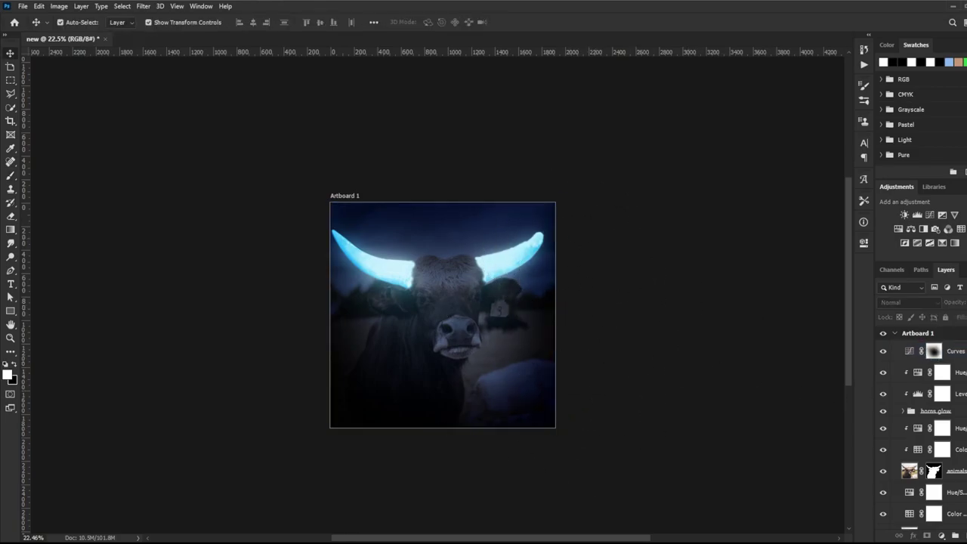
Split the Curves layer's Underlying Layer Blend If range to 57/165 so brighter tones escape darkening
double_click(948, 351)
left_click_drag(642, 82, 551, 96)
mouse_move(404, 334)
left_mouse_down()
mouse_move(237, 306)
mouse_move(165, 262)
left_mouse_up()
left_click_drag(543, 97, 416, 118)
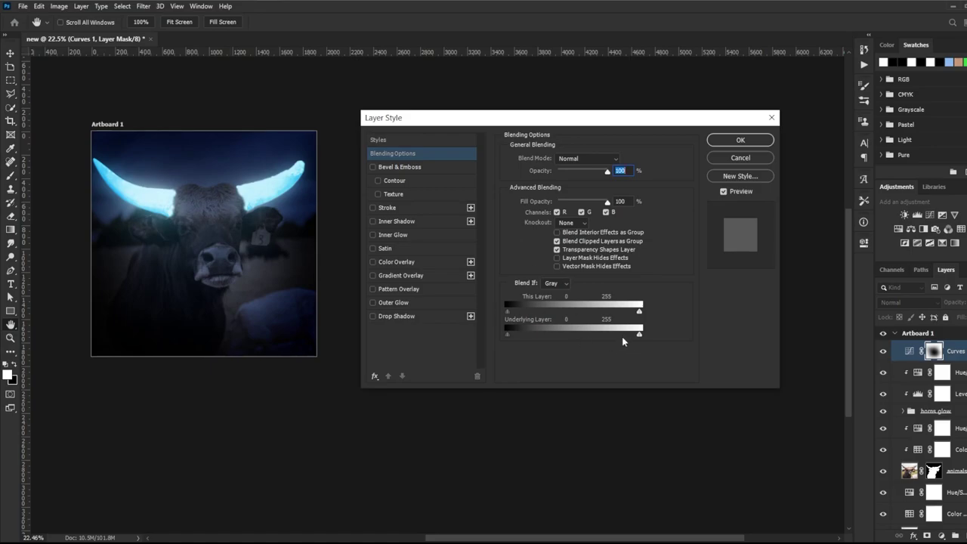
mouse_move(639, 334)
left_mouse_down()
mouse_move(549, 336)
mouse_move(609, 336)
left_mouse_up()
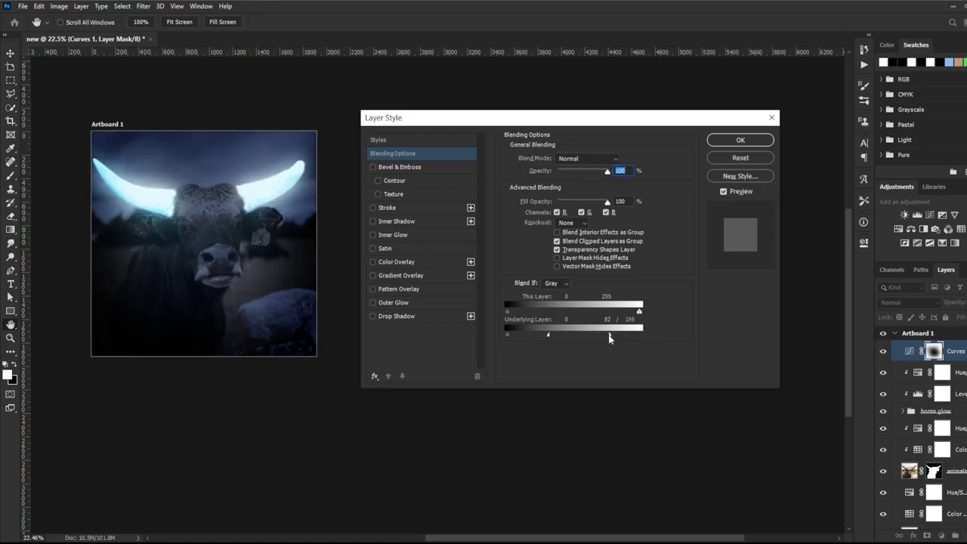
left_click_drag(551, 335, 537, 331)
left_click_drag(609, 335, 600, 335)
left_click(755, 144)
Fit the canvas in view and toggle the Curves layer to compare the vignette
key("ctrl+0")
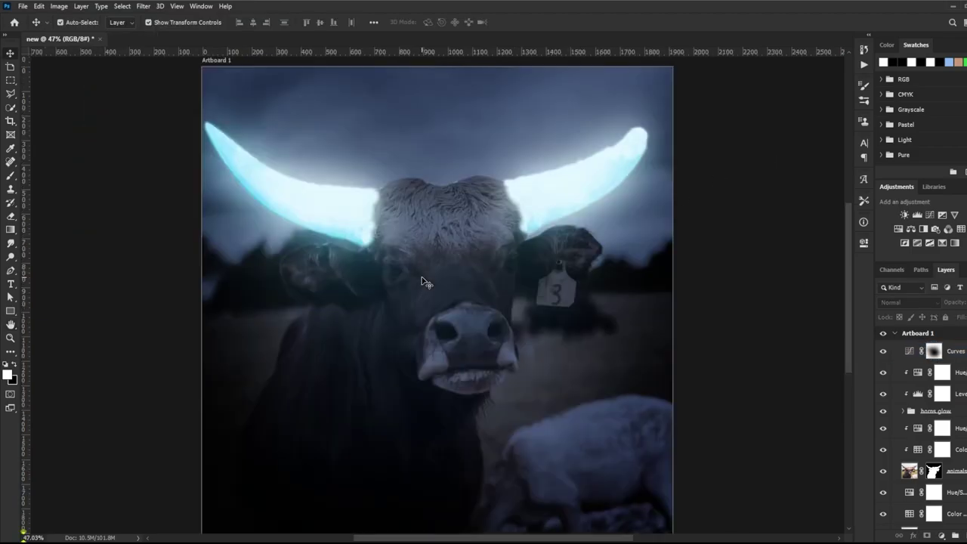
left_click(884, 351)
left_click(934, 351)
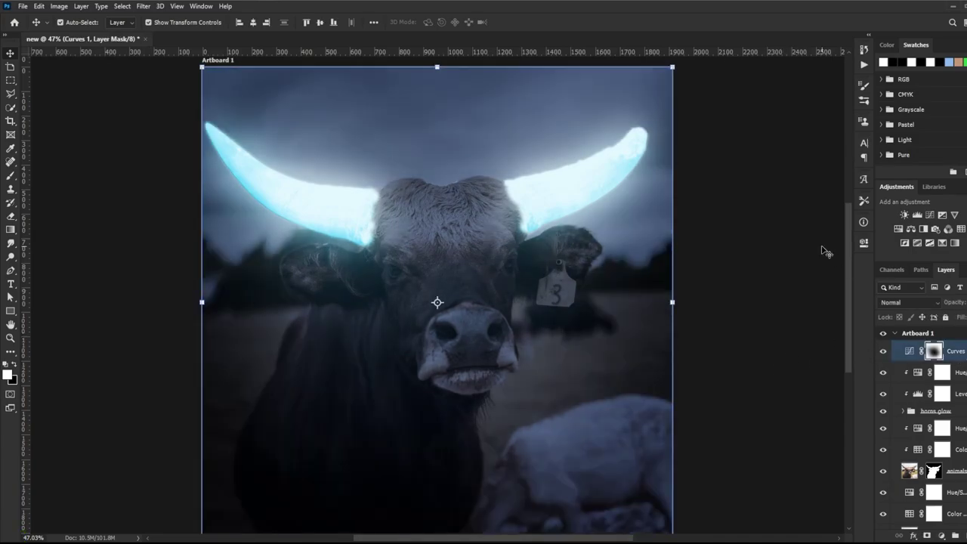
left_click(882, 352)
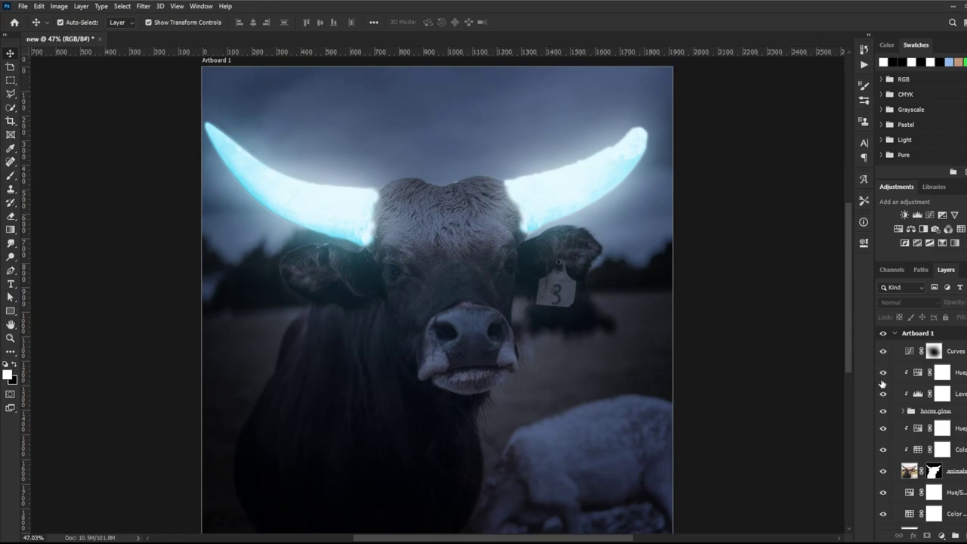
Duplicate the Hue/Saturation tint layer, invert its mask to black, and clip it below
left_click_drag(945, 412, 947, 417)
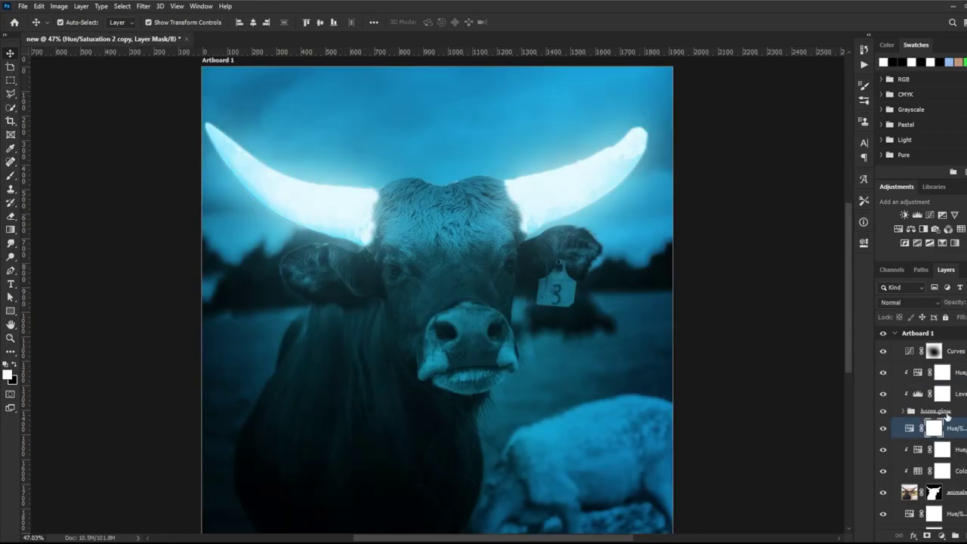
key("ctrl+i")
key("b")
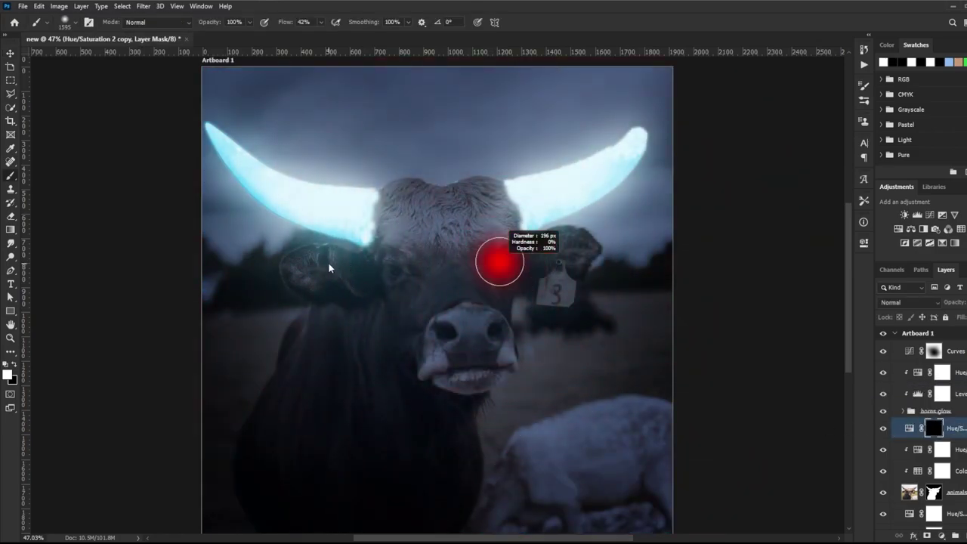
right_click(396, 185)
key("Escape")
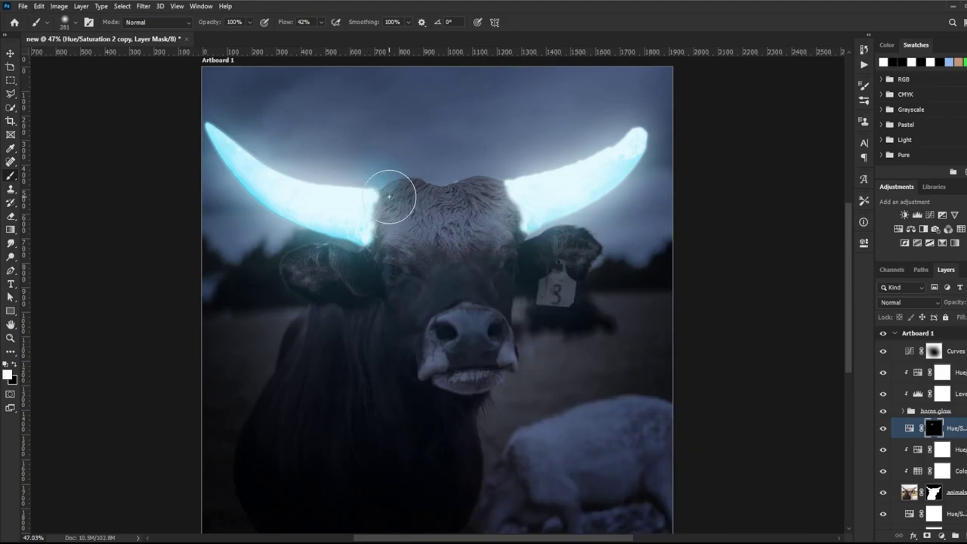
right_click(405, 204, "alt")
key("ctrl+alt+g")
Paint the cyan tint back onto the ox's forehead fur with a soft brush
mouse_move(392, 198)
left_mouse_down()
mouse_move(408, 183)
mouse_move(514, 219)
left_mouse_up()
right_click(362, 215)
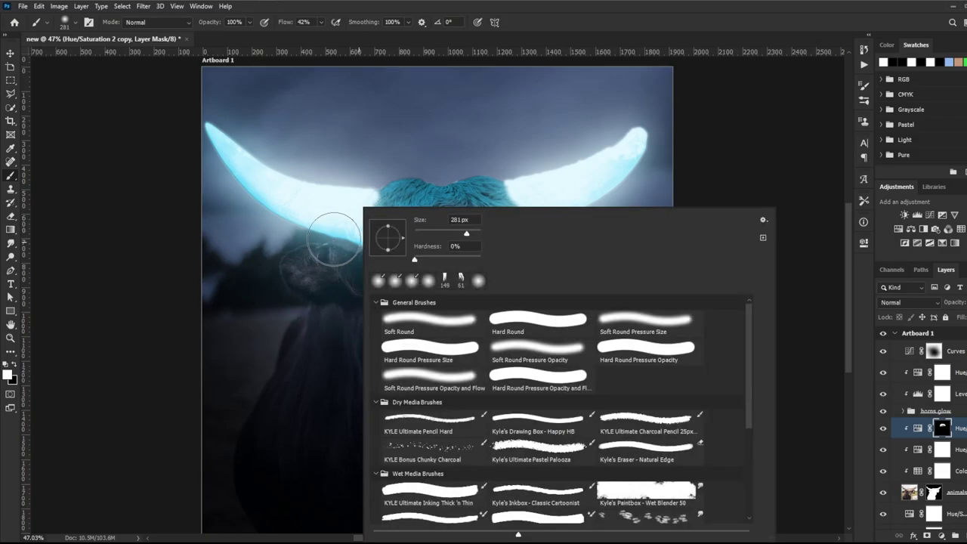
key("Return")
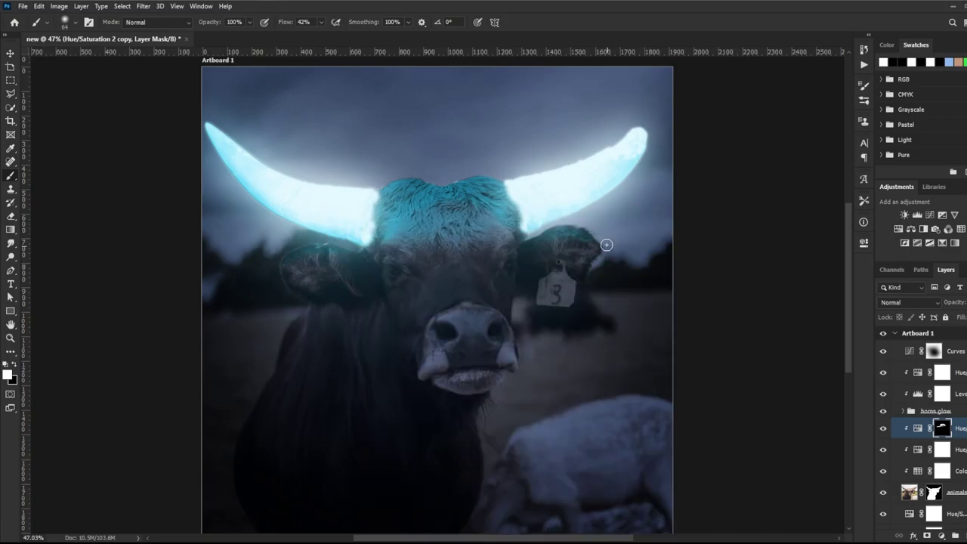
scroll(607, 245, "up", 3)
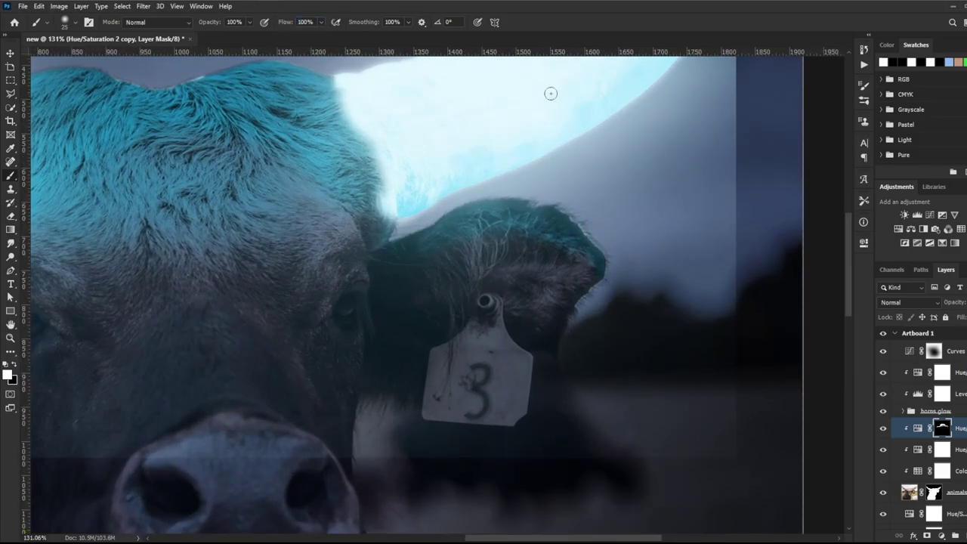
scroll(367, 218, "down", 3)
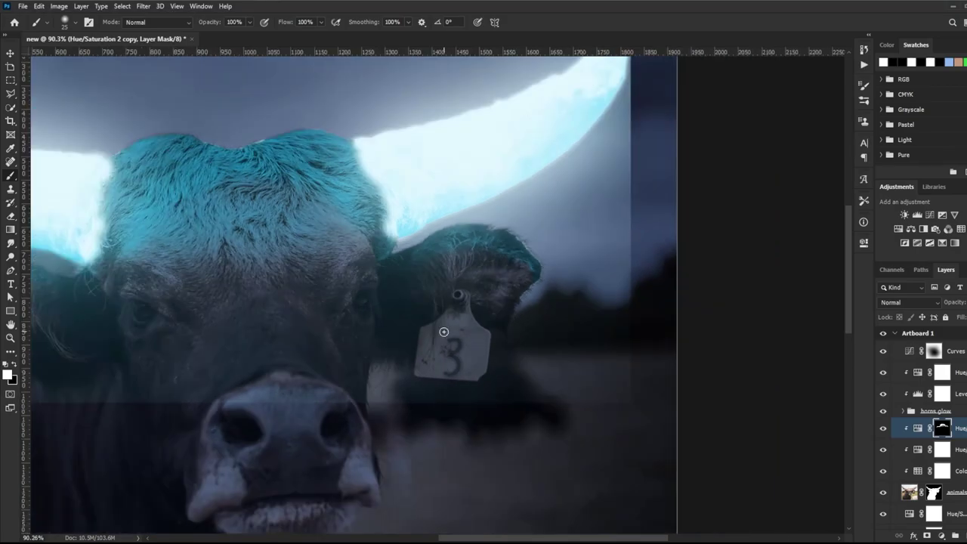
scroll(442, 335, "down", 1)
Limit the tint to bright tones with Blend If 141/194 and set Linear Dodge (Add)
double_click(904, 420)
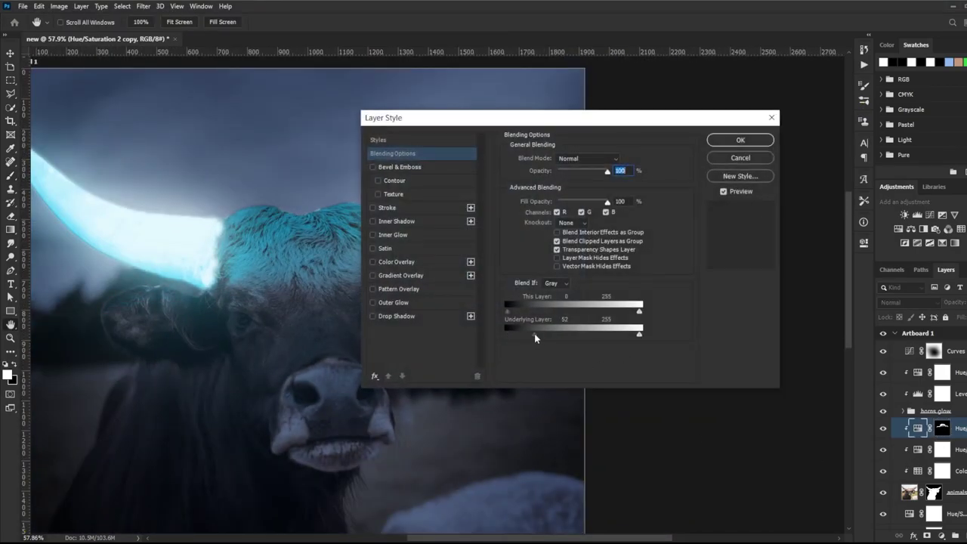
left_click_drag(680, 330, 693, 323)
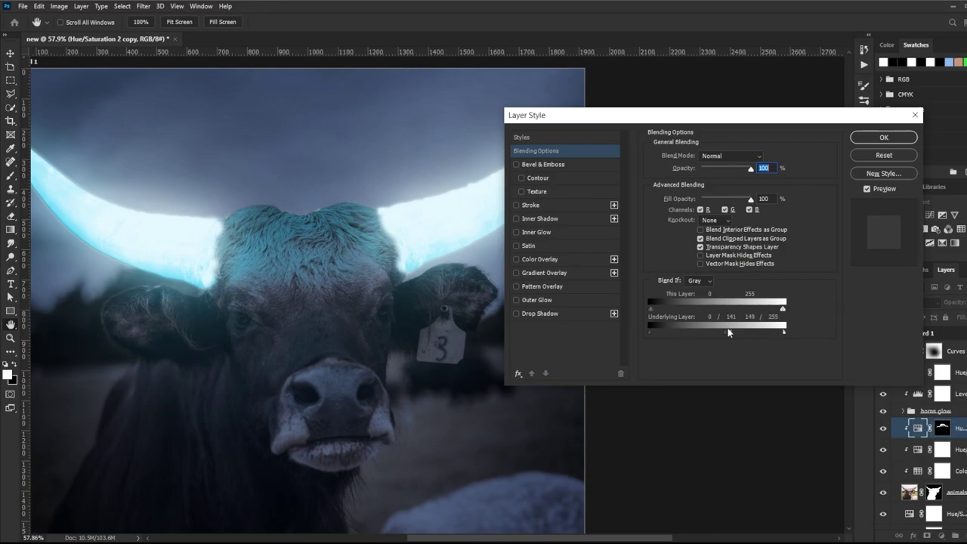
left_click(884, 138)
left_click(943, 428)
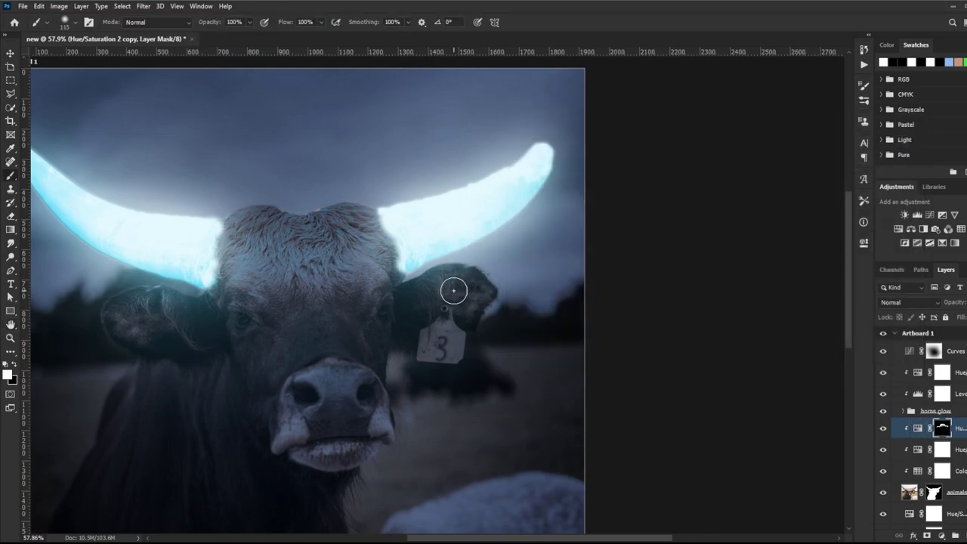
left_click(909, 303)
left_click(907, 362)
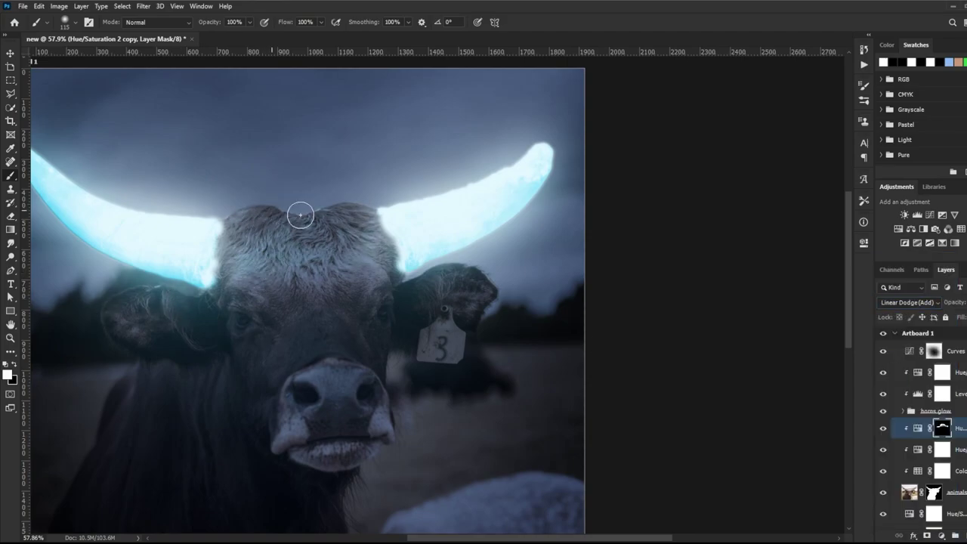
Paint more of the cyan tint onto the ox's face on the mask
left_click_drag(358, 384, 399, 417)
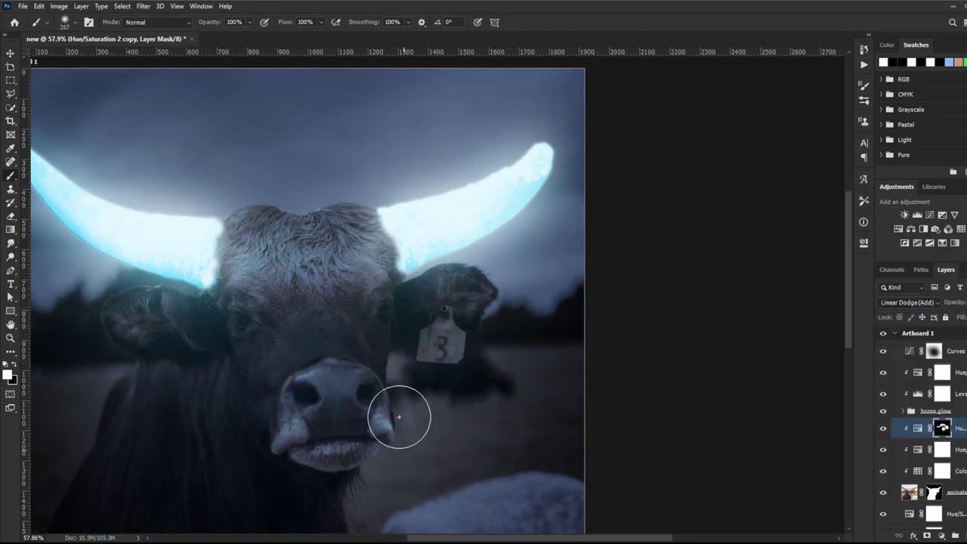
scroll(298, 297, "down", 3)
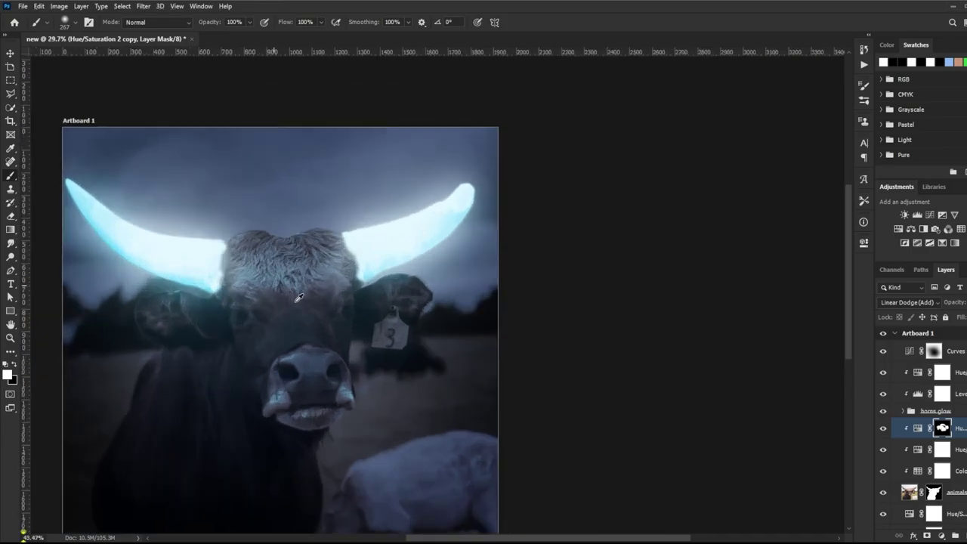
scroll(299, 297, "up", 2)
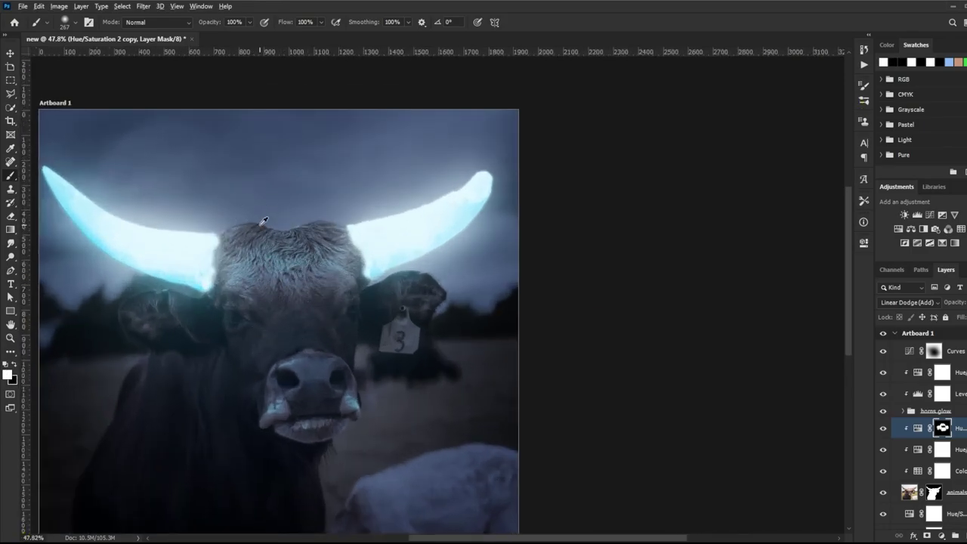
scroll(264, 220, "up", 3)
Duplicate the tint layer as Hue/Saturation 2 copy 2
left_click(918, 428)
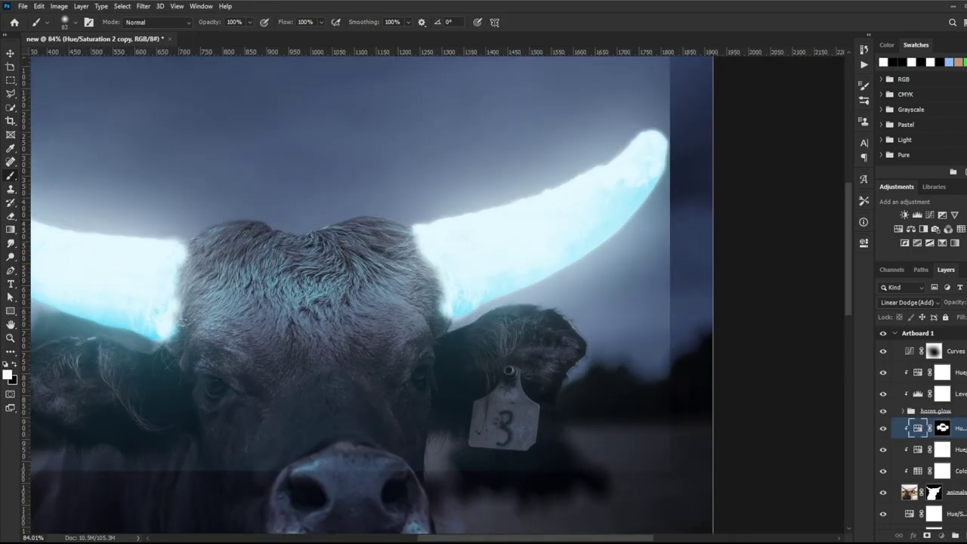
key("ctrl+j")
scroll(491, 439, "down", 3)
scroll(493, 456, "down", 1)
scroll(541, 351, "up", 5)
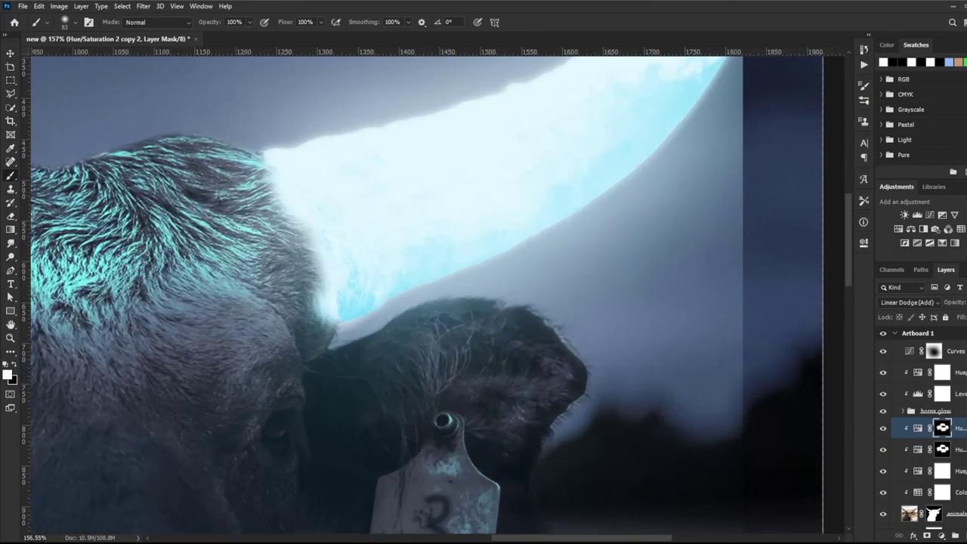
Set Hue/Saturation 2 copy 2's Underlying Layer Blend If to 0/69
double_click(895, 427)
left_click_drag(679, 328, 617, 326)
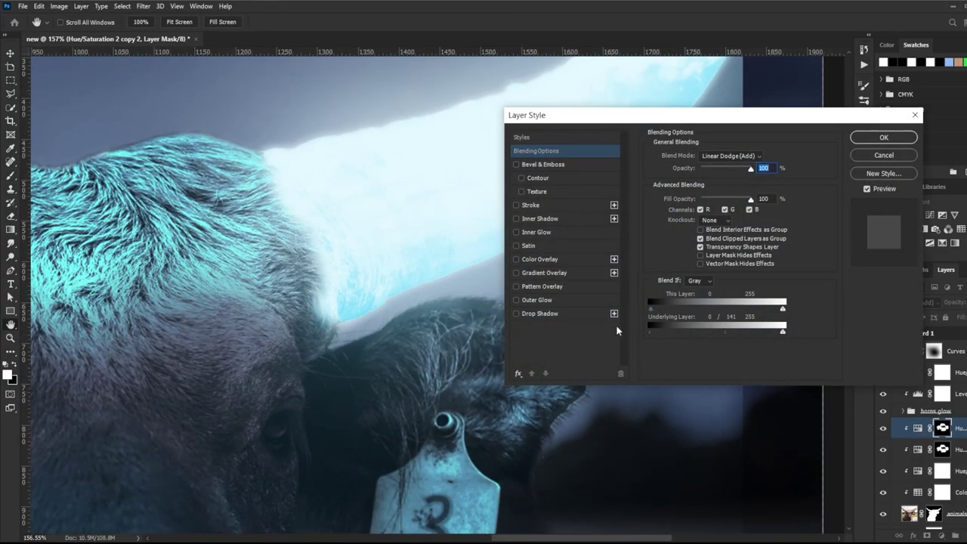
mouse_move(724, 330)
left_mouse_down()
mouse_move(631, 331)
mouse_move(694, 310)
left_mouse_up()
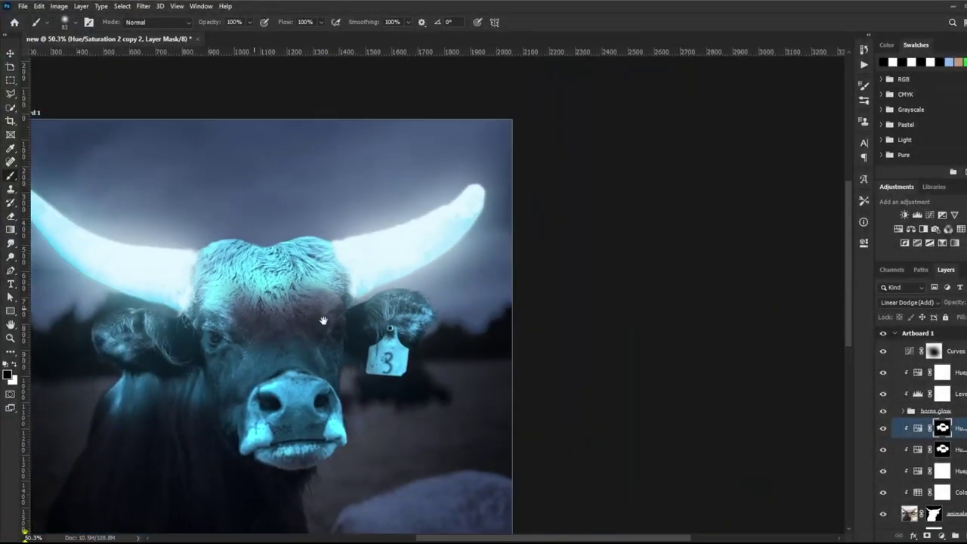
Paint black on its mask over the forehead, muzzle and both ears
scroll(324, 321, "up", 2)
mouse_move(313, 280)
left_mouse_down()
mouse_move(306, 249)
mouse_move(350, 371)
left_mouse_up()
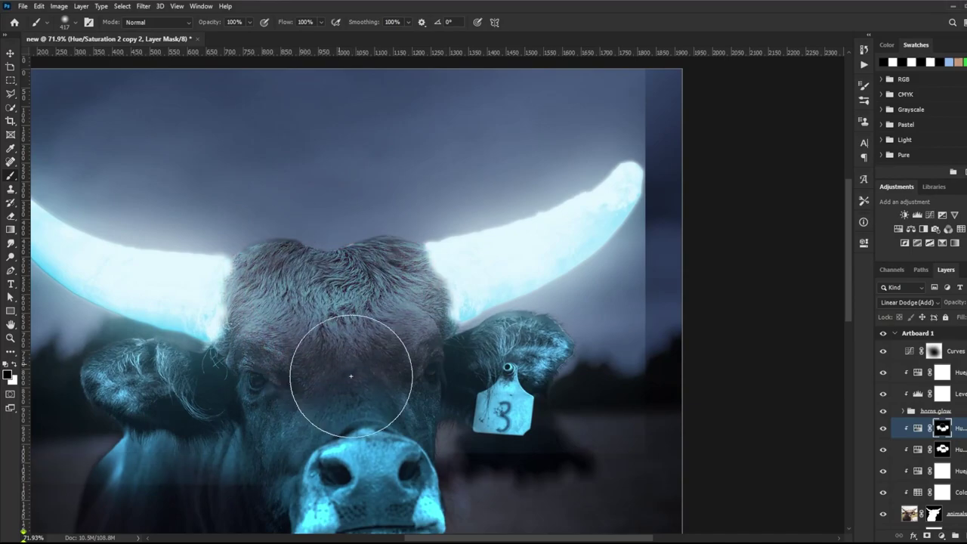
scroll(244, 448, "down", 3)
mouse_move(244, 448)
left_mouse_down()
mouse_move(355, 431)
mouse_move(393, 439)
mouse_move(410, 410)
mouse_move(411, 429)
left_mouse_up()
scroll(410, 429, "up", 3)
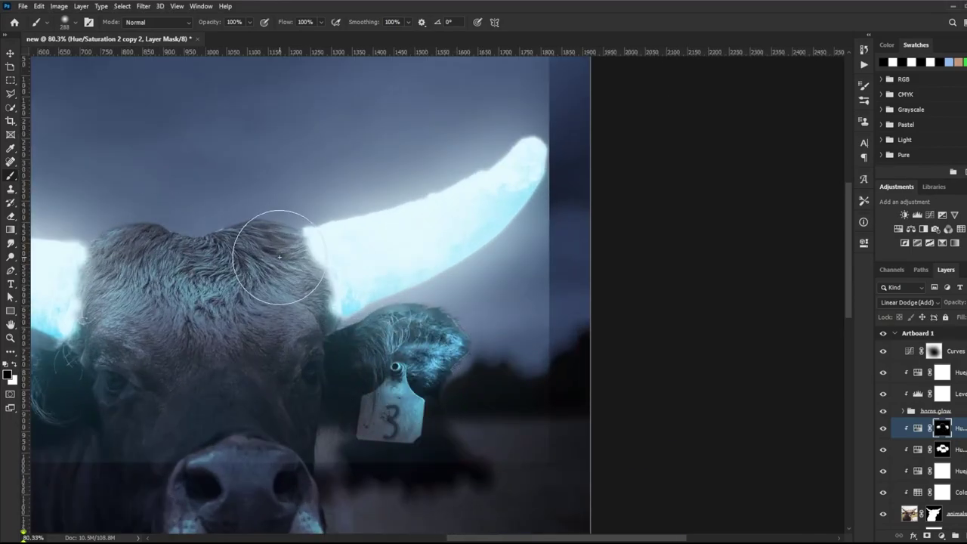
scroll(419, 373, "down", 2)
left_click_drag(272, 404, 249, 385)
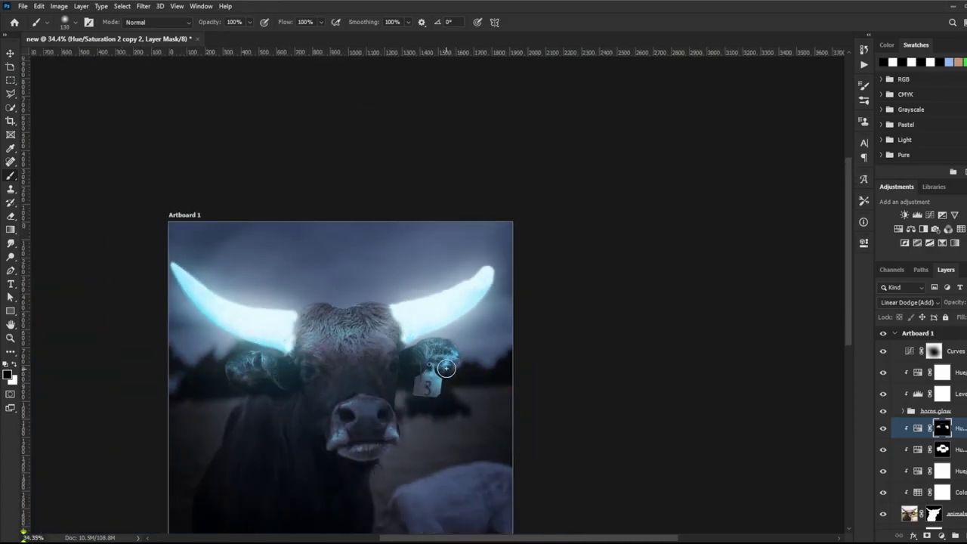
left_click_drag(431, 356, 454, 371)
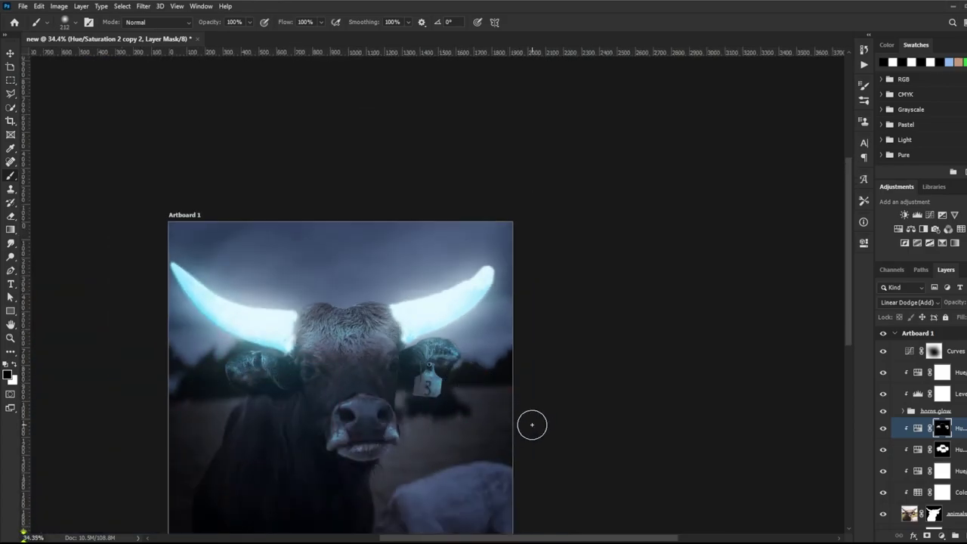
Scale down the particles image and rotate it about 42 degrees at the top right
scroll(427, 370, "up", 2)
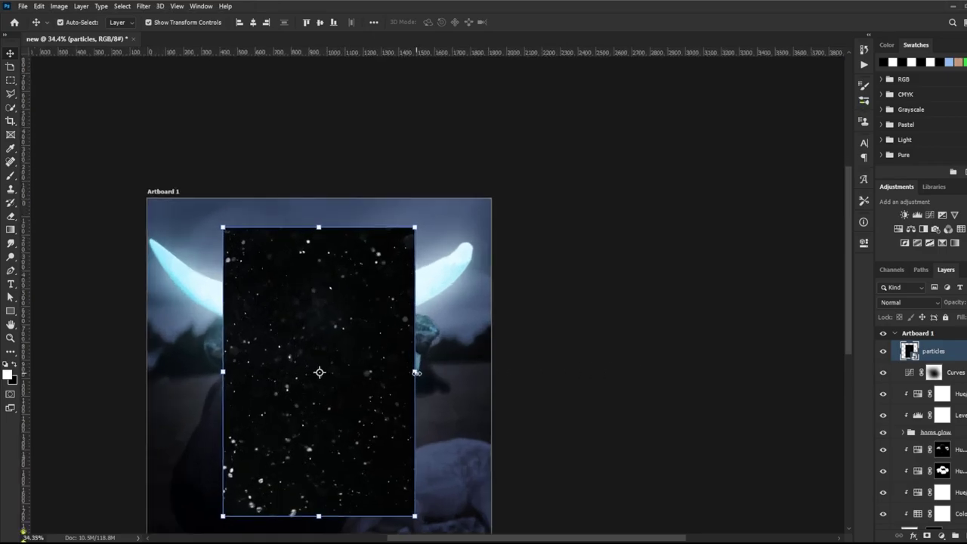
key("ctrl+t")
left_click_drag(415, 371, 374, 372)
mouse_move(364, 268)
left_mouse_down()
mouse_move(374, 347)
mouse_move(486, 252)
left_mouse_up()
key("Return")
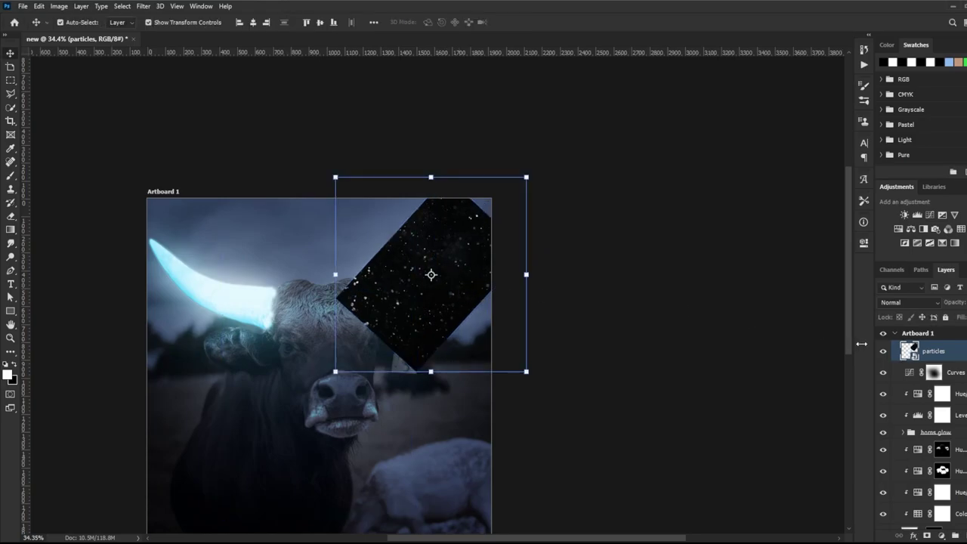
Duplicate the particles layer and rotate the copy to mirror it over the left horn
key("ctrl+j")
key("ctrl+t")
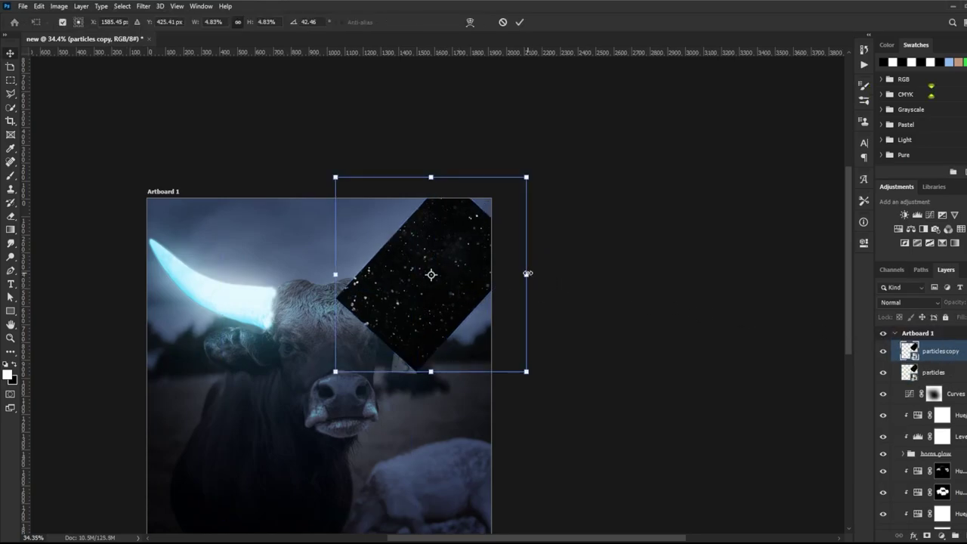
mouse_move(534, 279)
left_mouse_down()
mouse_move(446, 235)
mouse_move(232, 271)
mouse_move(244, 270)
left_mouse_up()
left_click_drag(315, 336, 311, 340)
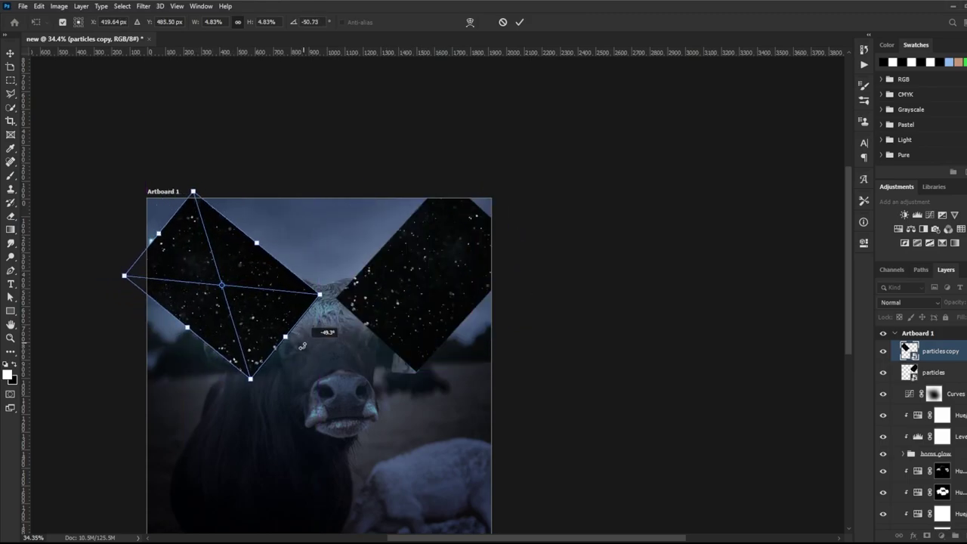
key("Return")
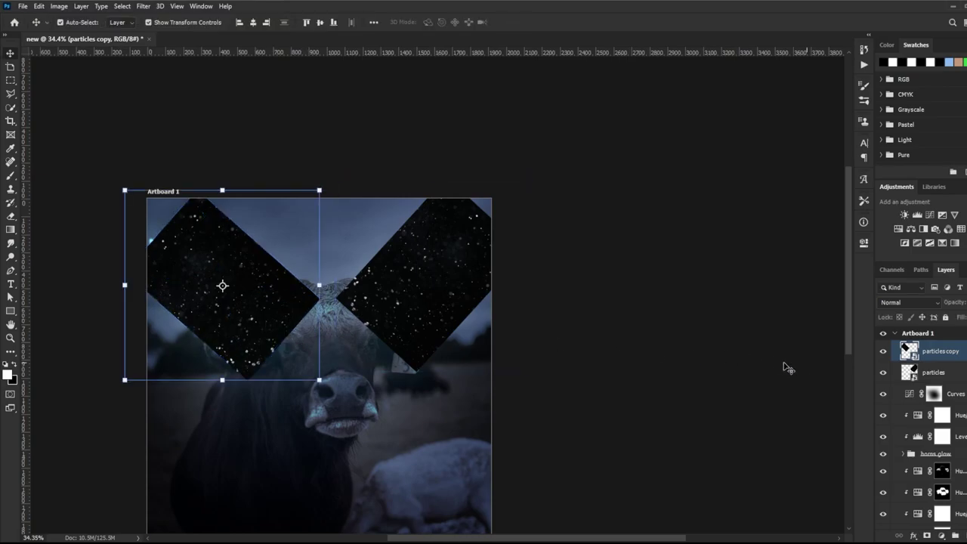
Set both the particles copy and particles layers to Screen blend mode
left_click(900, 303)
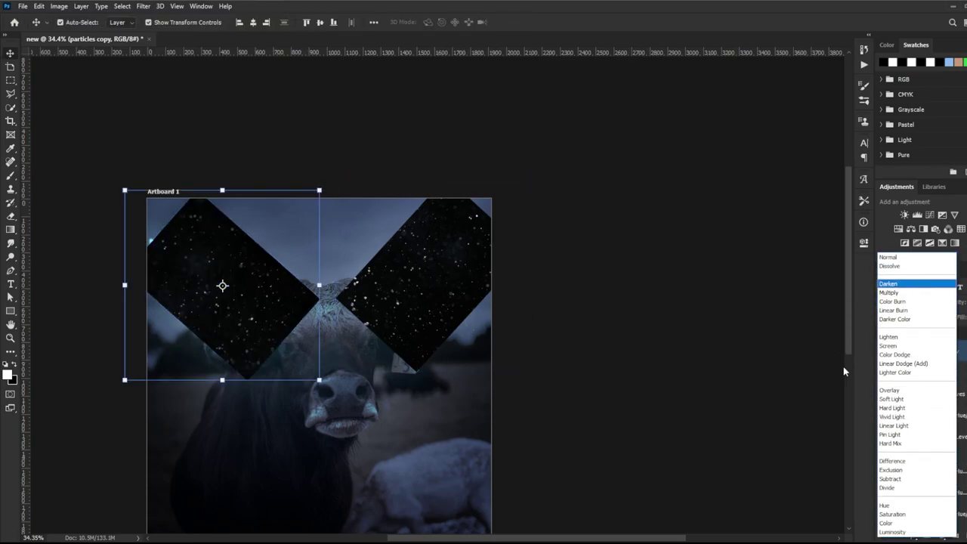
left_click(887, 346)
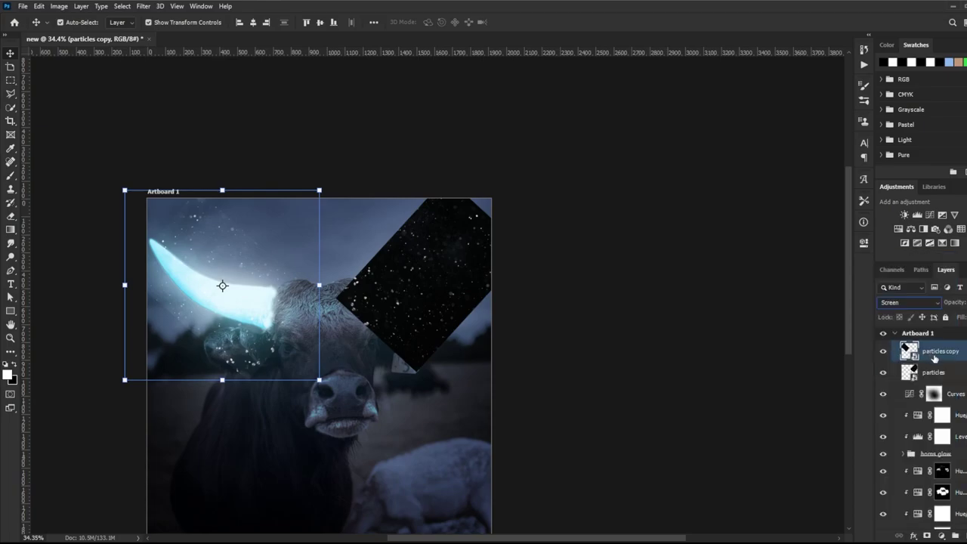
left_click(937, 369)
left_click(915, 305)
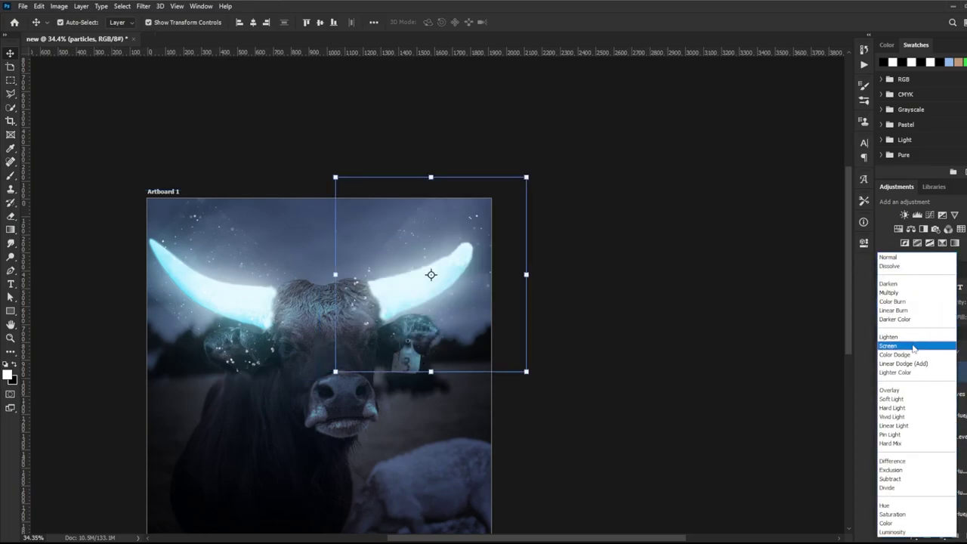
left_click(913, 346)
left_click(657, 345)
Rotate and resize particles copy so the sparkles follow the left horn
scroll(389, 306, "up", 1)
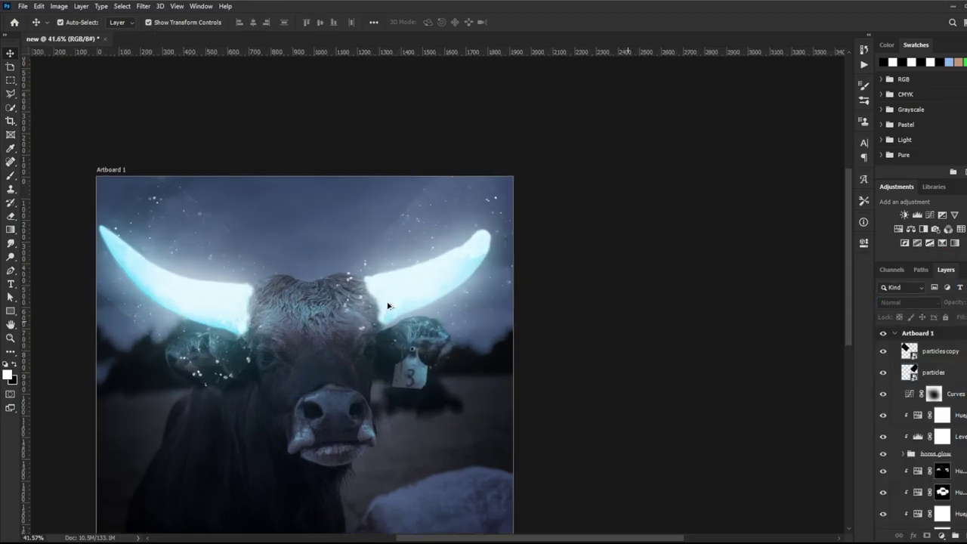
left_click_drag(200, 292, 289, 296)
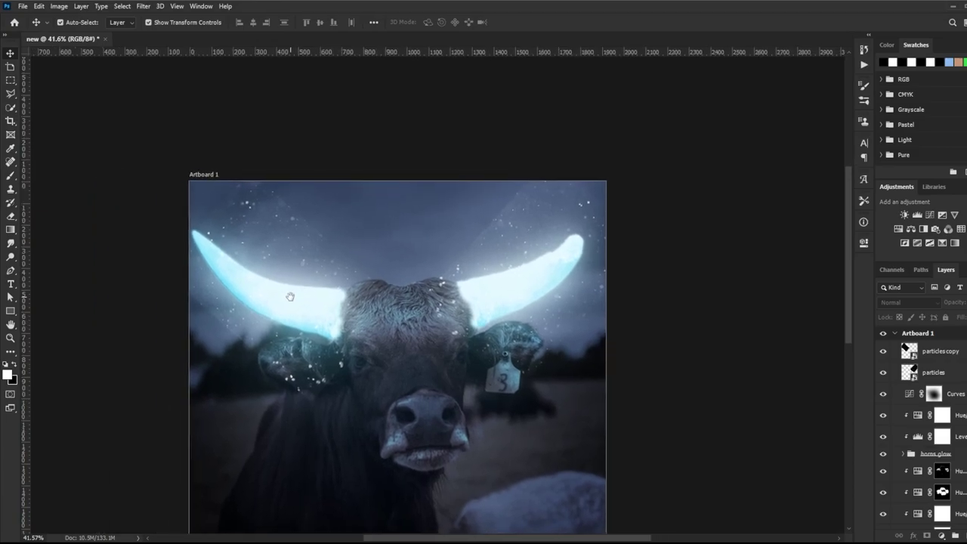
left_click(237, 244)
left_click_drag(155, 175, 160, 170)
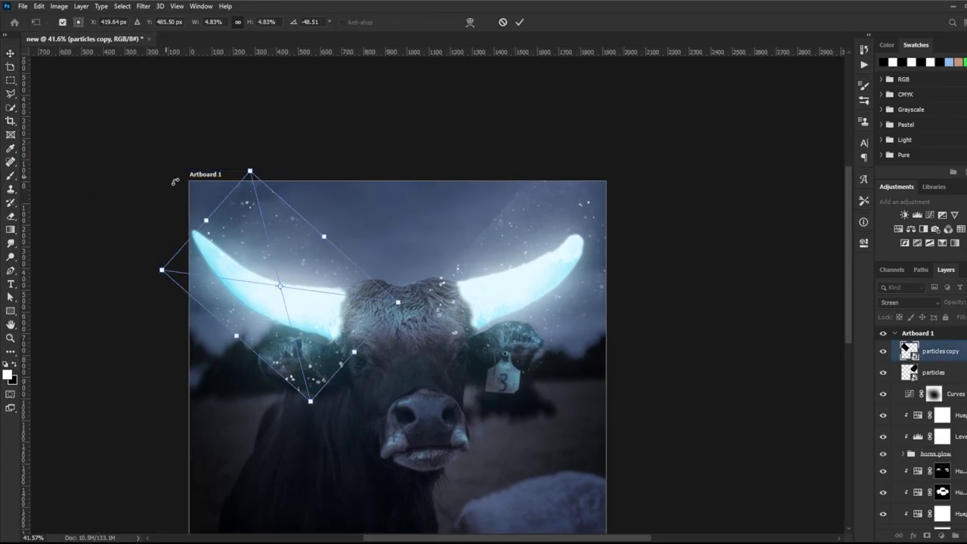
left_click_drag(205, 220, 187, 214)
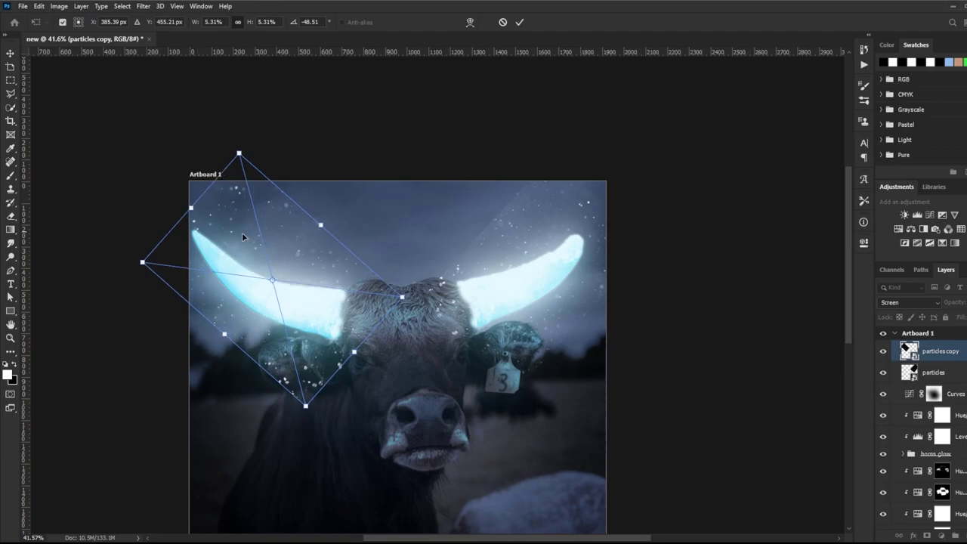
left_click_drag(350, 358, 342, 347)
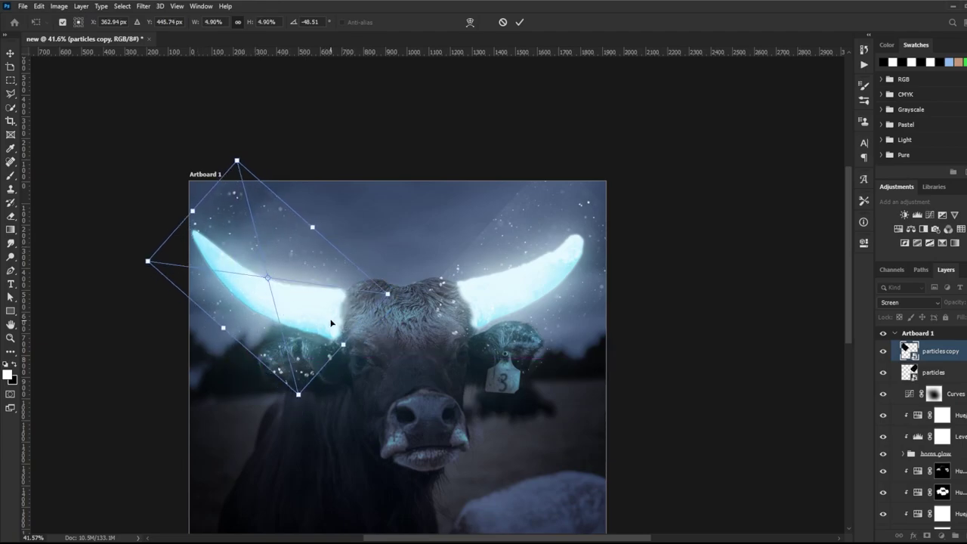
key("Return")
Move and rotate the particles layer so the sparkles follow the right horn
left_click(559, 238)
left_click_drag(559, 238, 550, 243)
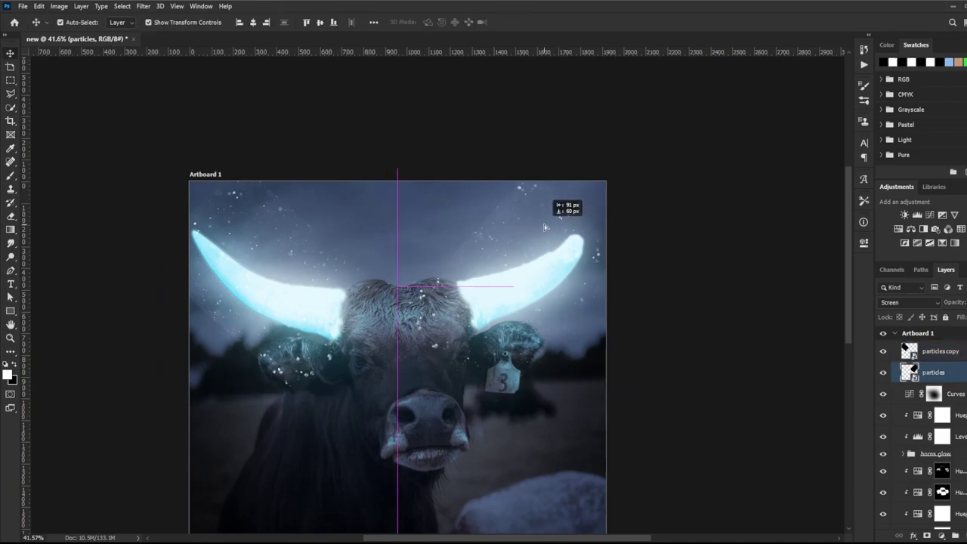
mouse_move(650, 278)
left_mouse_down()
mouse_move(574, 320)
mouse_move(565, 299)
left_mouse_up()
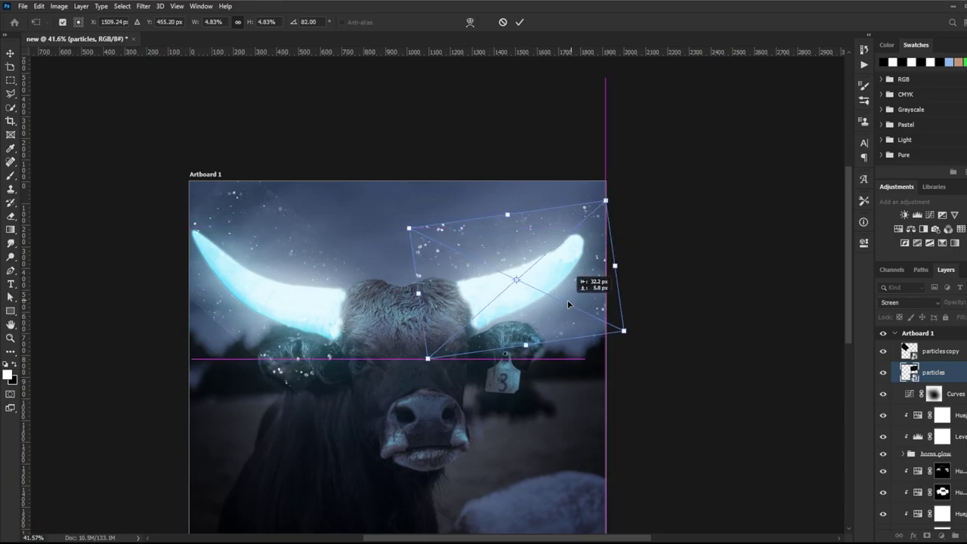
key("Return")
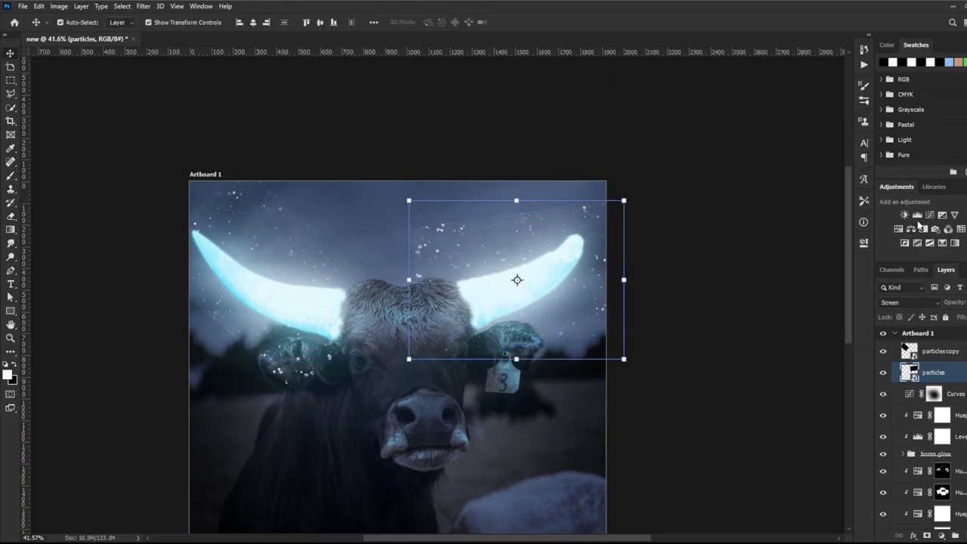
left_click(918, 216)
Clip a Levels adjustment with black input 60 to particles, and a copy to particles copy
left_click(774, 435)
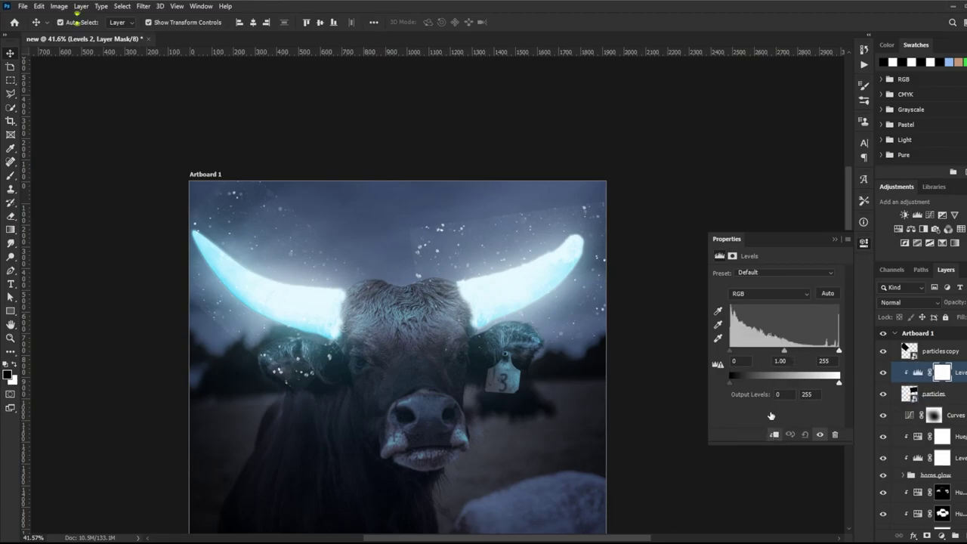
key("ctrl+z")
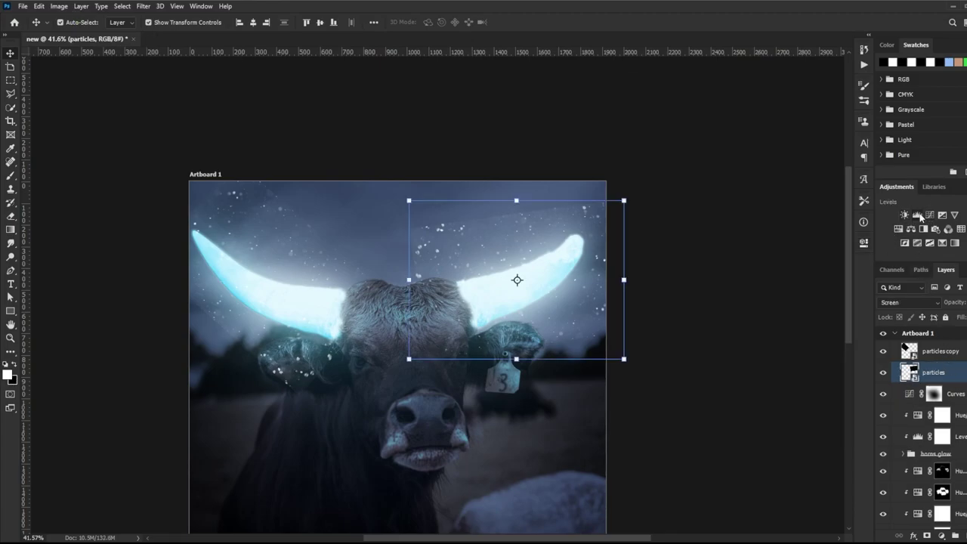
left_click(917, 216)
left_click(775, 435)
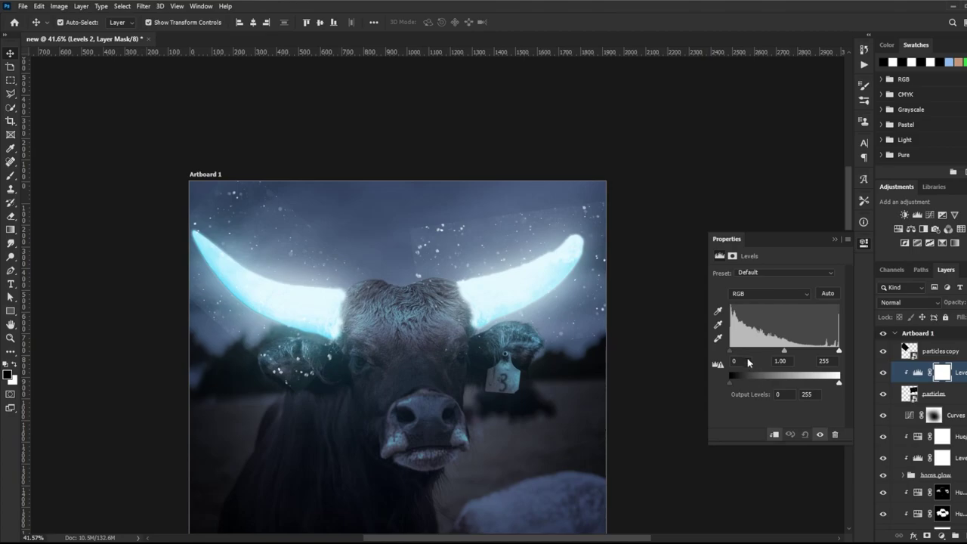
left_click_drag(732, 351, 756, 350)
left_click(864, 245)
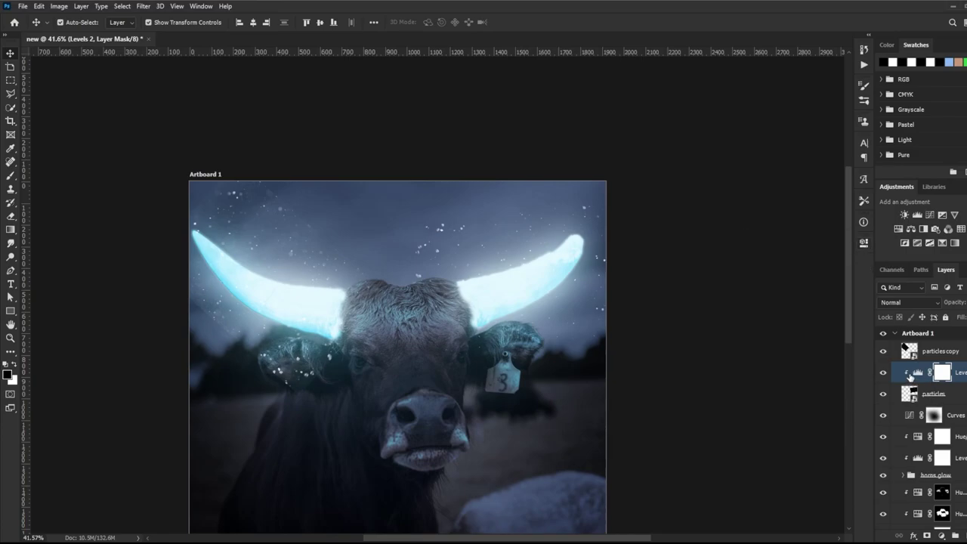
left_click_drag(911, 374, 916, 352)
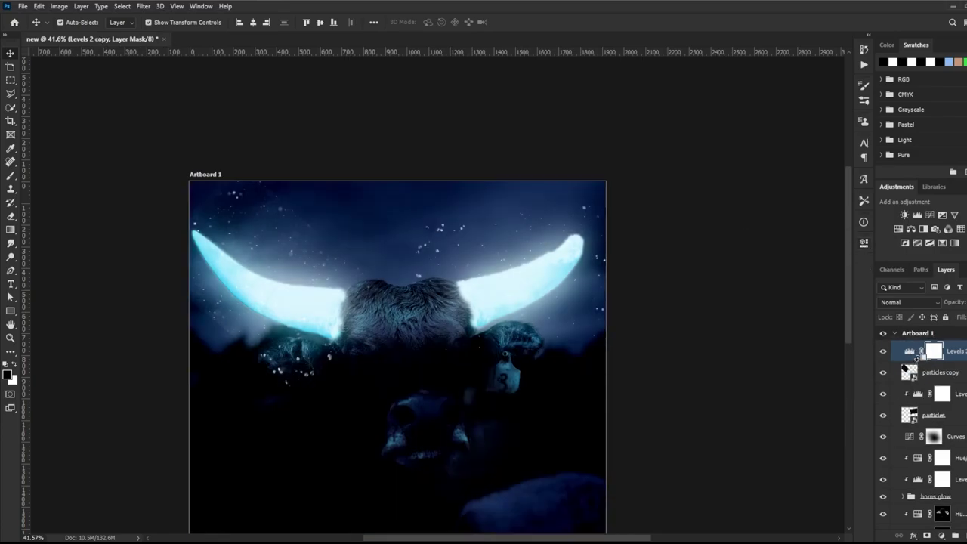
left_click(905, 363, "alt")
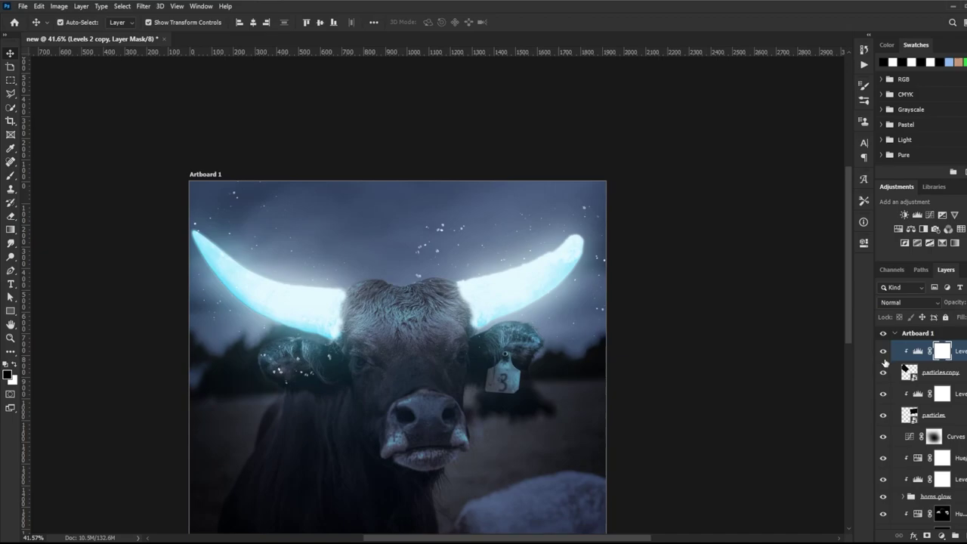
Group the two particle layers and their Levels adjustments as 'particles' and expand the group
left_click(686, 370)
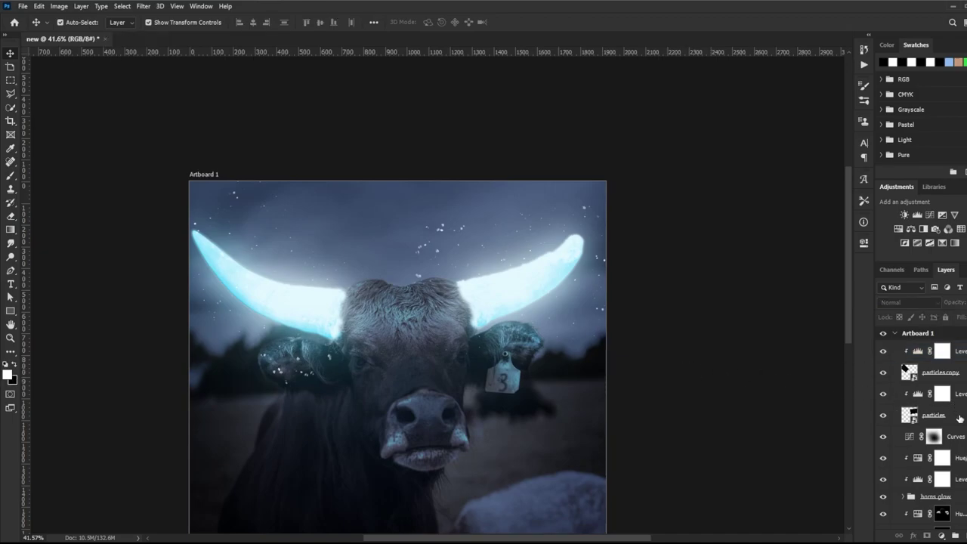
left_click(959, 418)
left_click(958, 351, "shift")
key("ctrl+g")
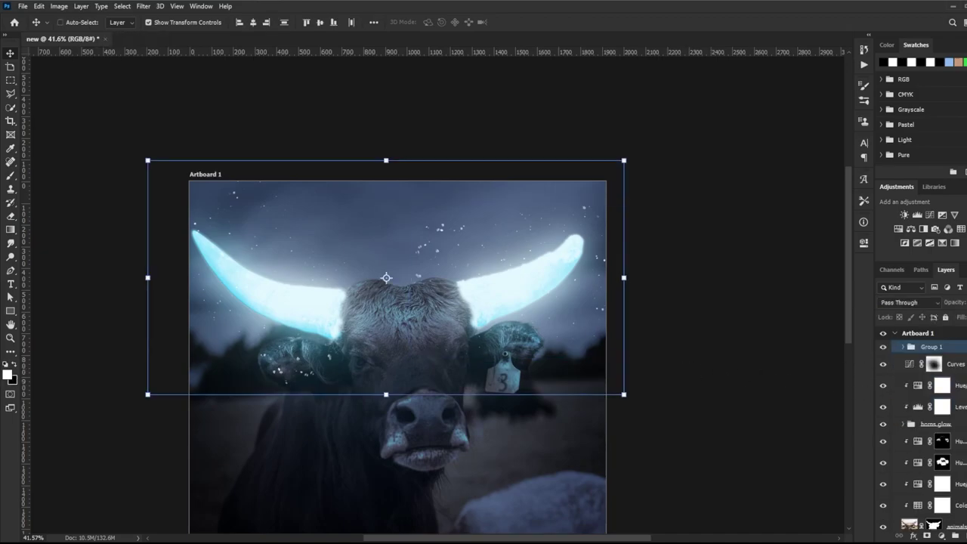
double_click(930, 346)
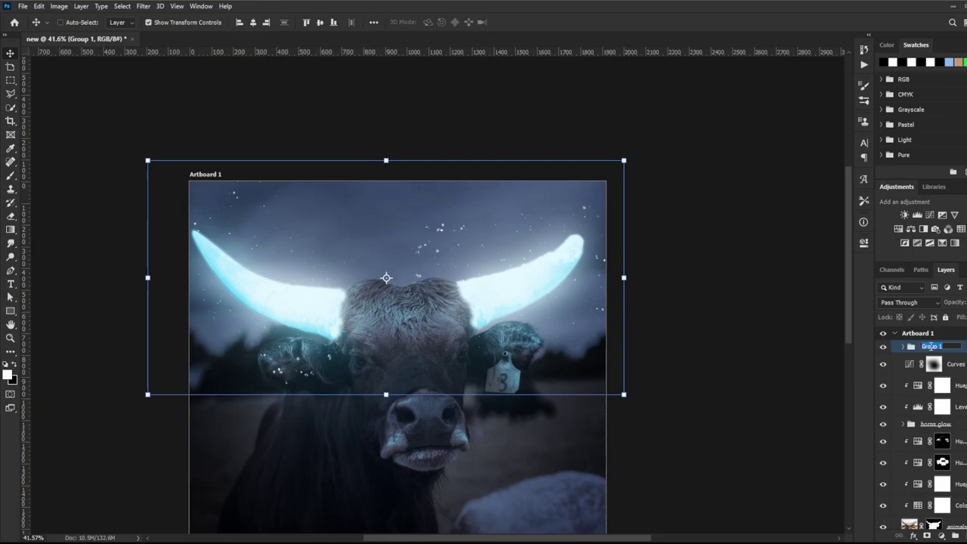
type("particles")
key("Return")
left_click(903, 347)
left_click(943, 385)
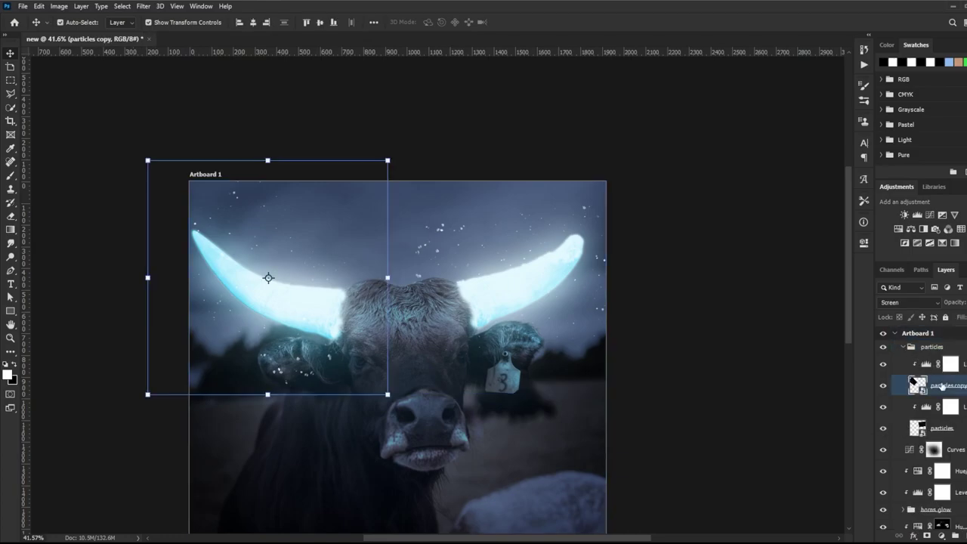
left_click(950, 364)
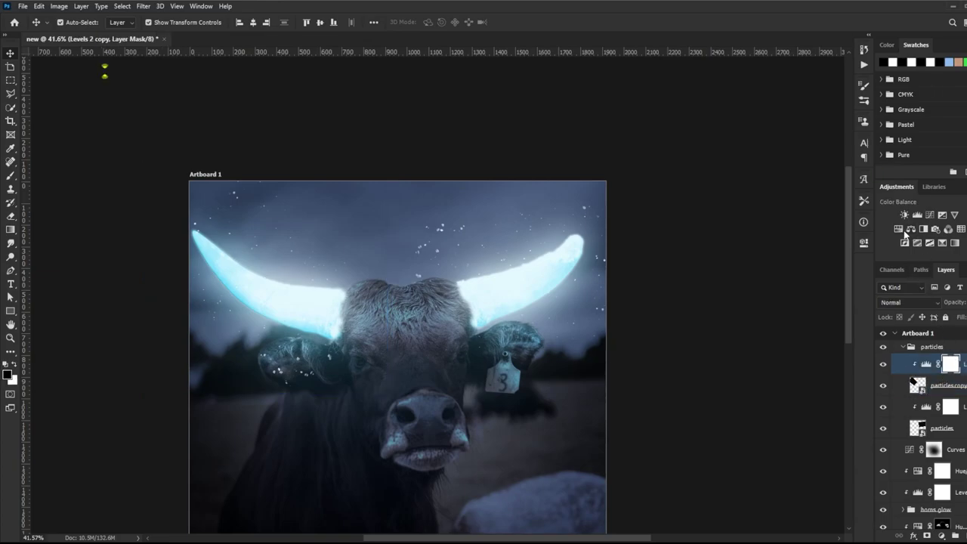
Add a clipped, colorized Hue/Saturation with hue 183, saturation 97 and lightness -44
left_click(899, 229)
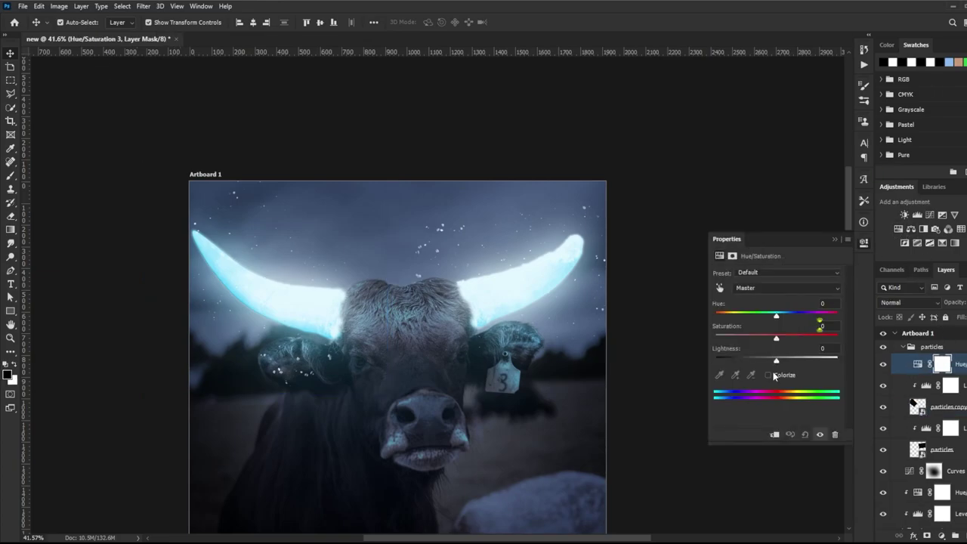
left_click(773, 435)
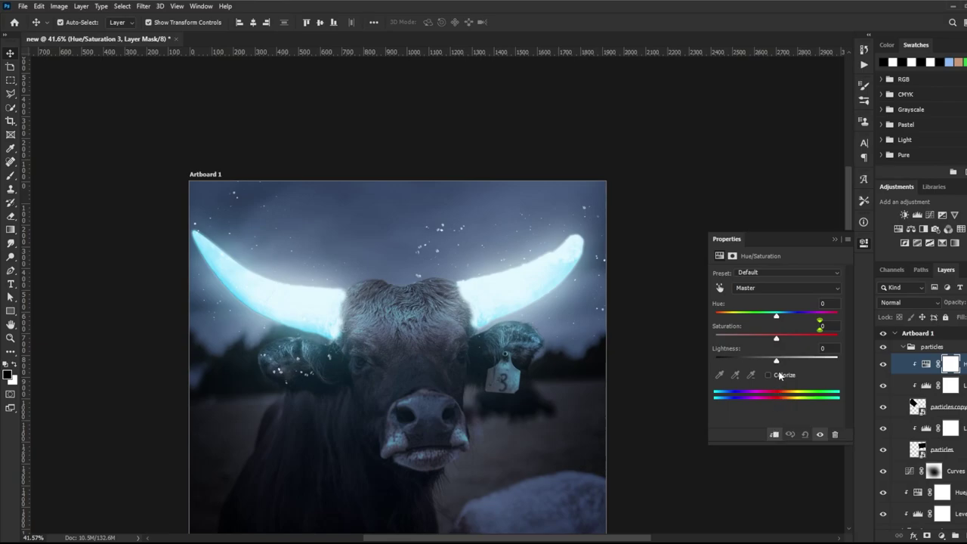
left_click(780, 377)
left_click_drag(752, 341, 837, 341)
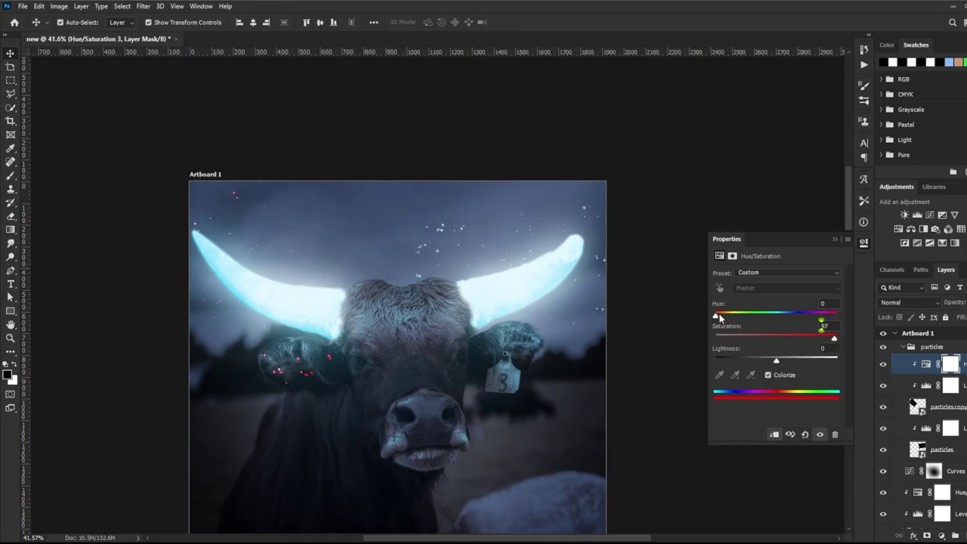
left_click_drag(717, 315, 779, 324)
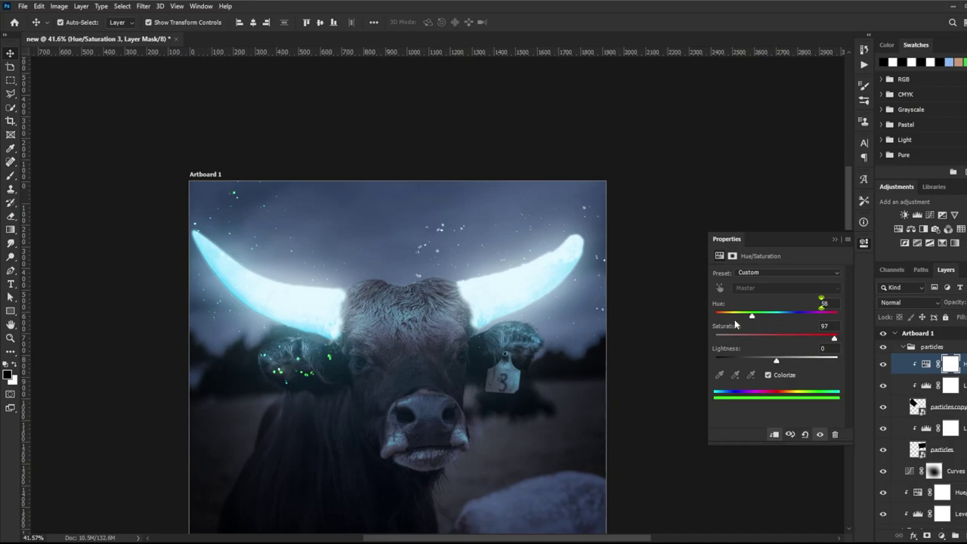
left_click_drag(734, 323, 778, 326)
left_click_drag(777, 363, 749, 365)
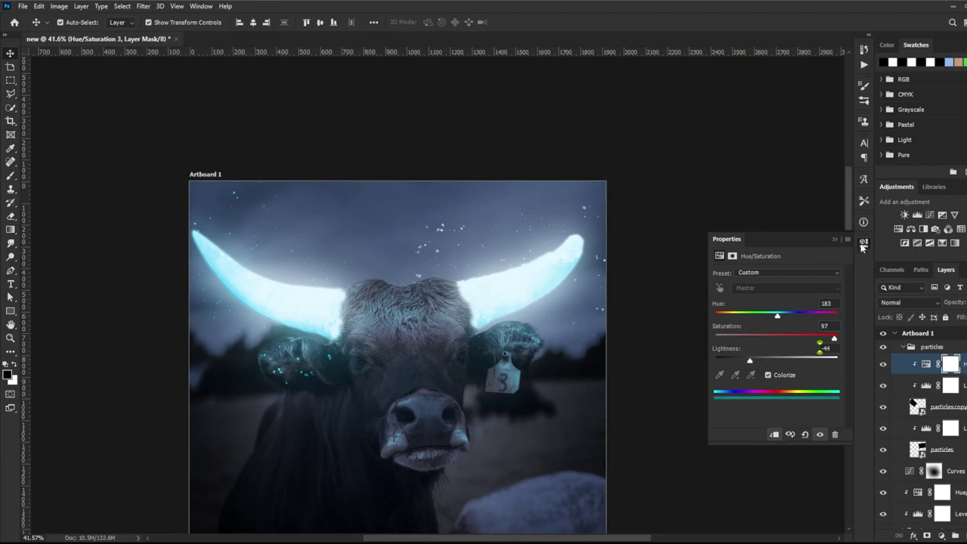
left_click(862, 247)
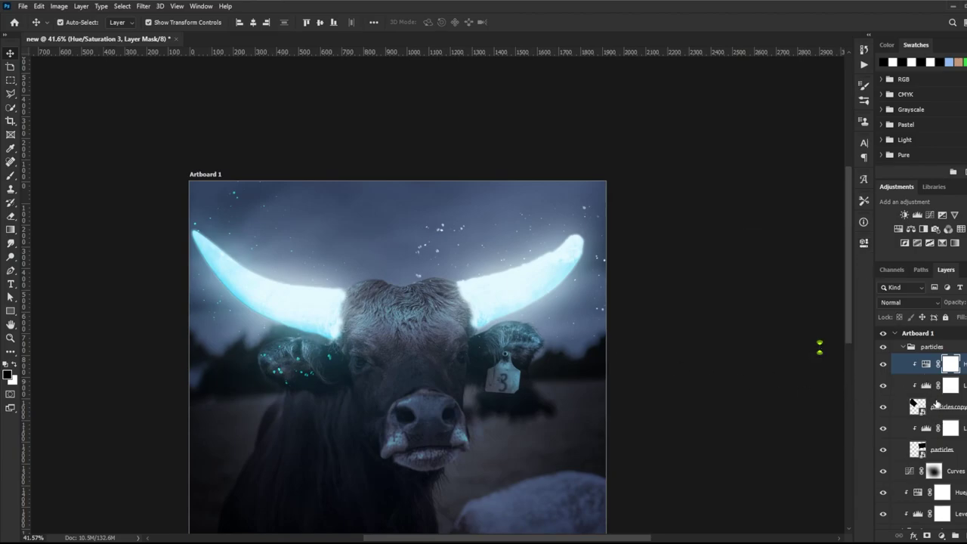
left_click(938, 412)
Finish rotating and resizing the particles copy over the left horn
mouse_move(389, 278)
left_mouse_down()
mouse_move(311, 308)
mouse_move(309, 318)
mouse_move(304, 308)
left_mouse_up()
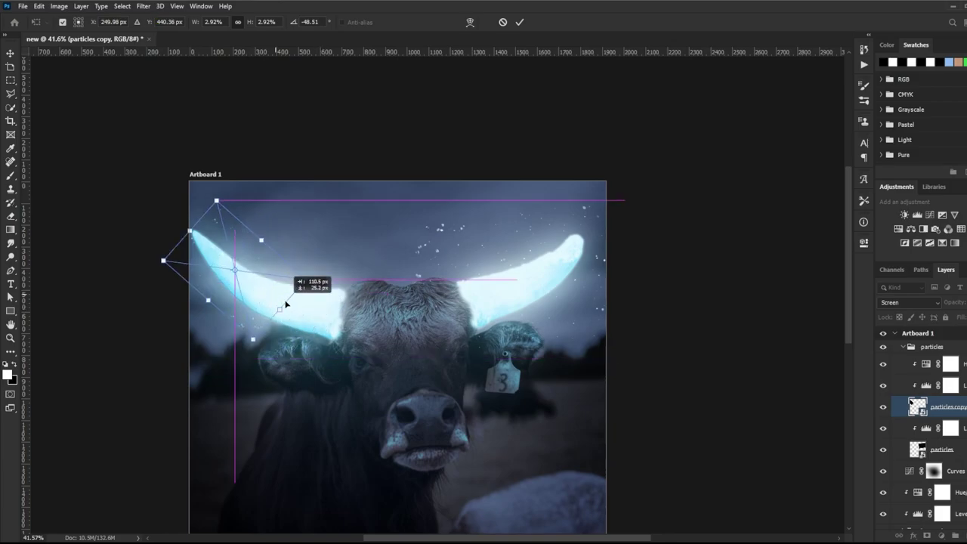
key("Return")
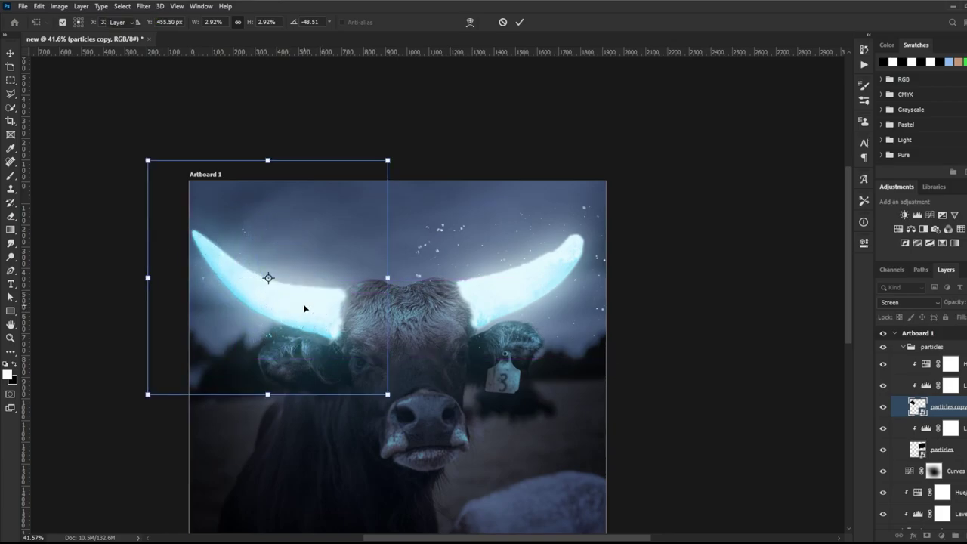
left_click(127, 233)
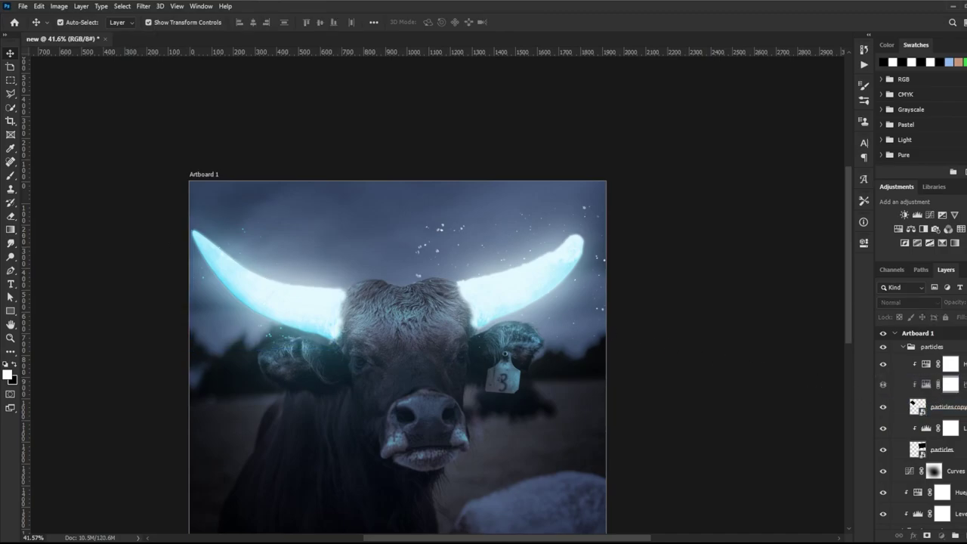
Duplicate the Hue/Saturation adjustment and clip it to the particles, discarding an extra particles duplicate
left_click_drag(926, 365, 927, 428)
left_click(923, 439, "alt")
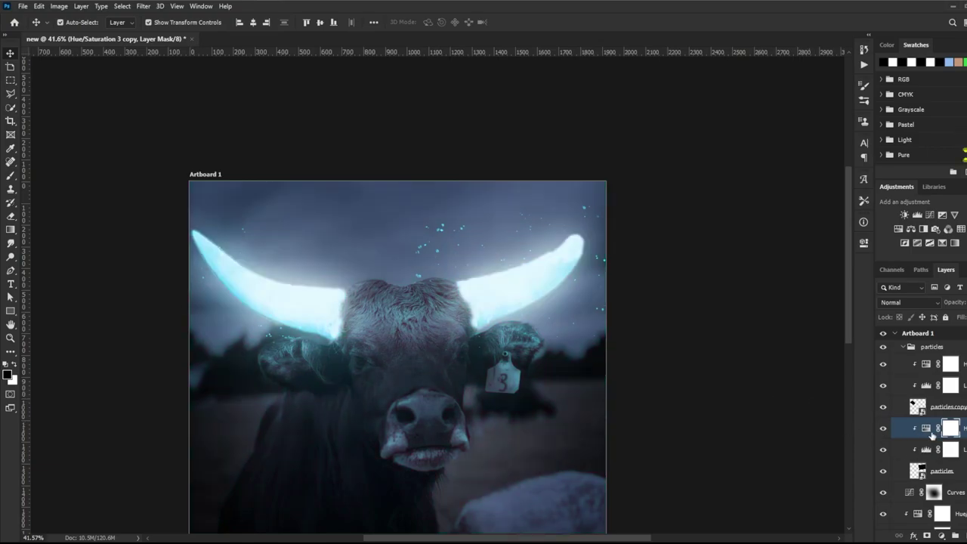
left_click_drag(945, 412, 949, 399)
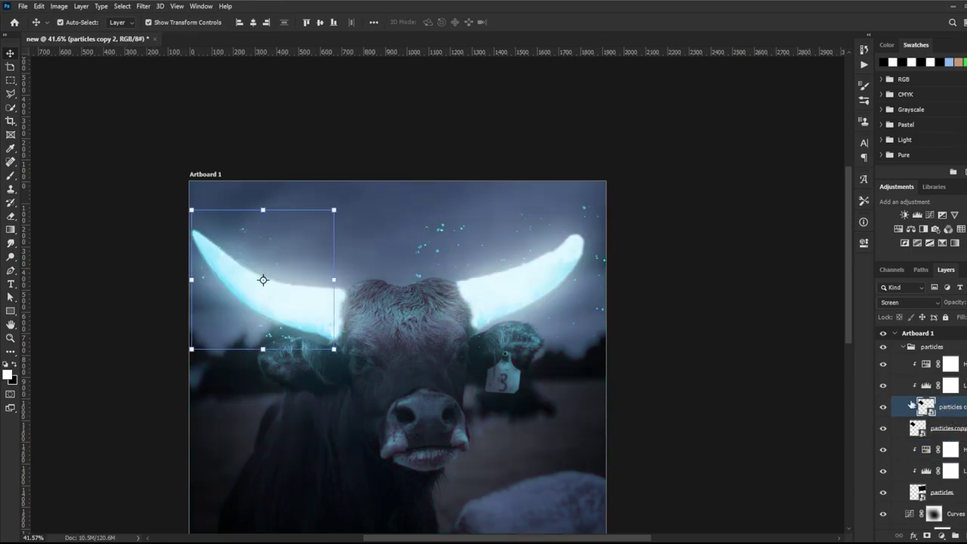
key("ctrl+t")
left_click_drag(348, 284, 298, 282)
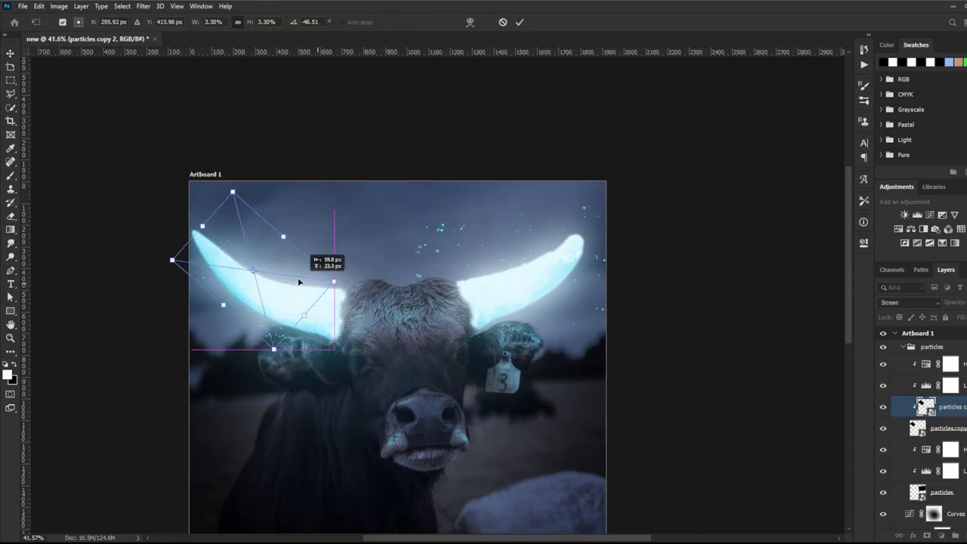
key("Return")
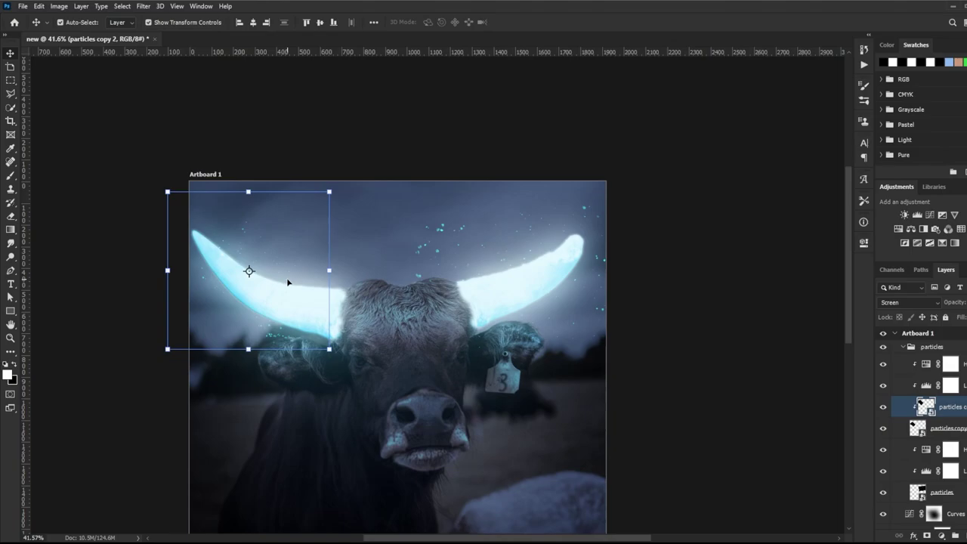
key("Delete")
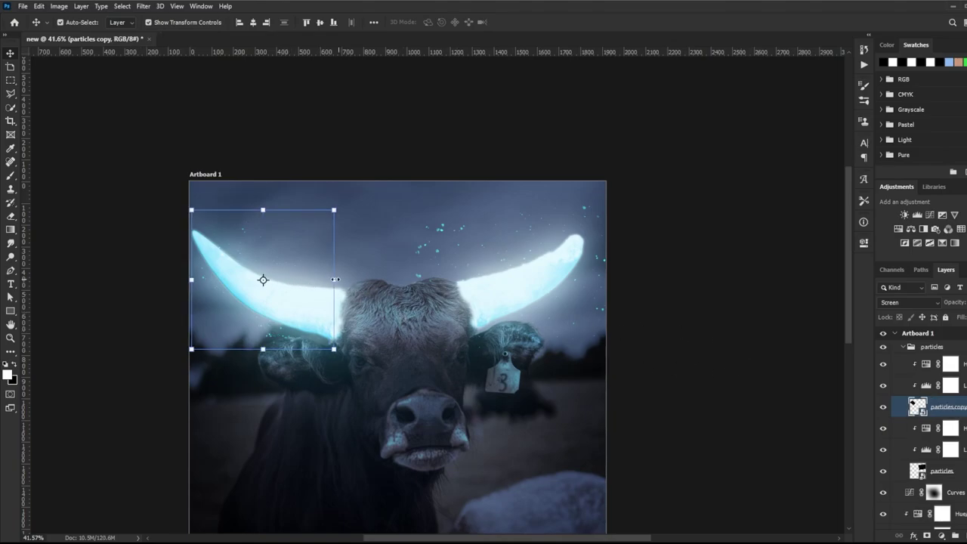
Move the particles copy over the left horn and enlarge it to about 4.23%
key("ctrl+t")
left_click_drag(313, 317, 272, 307)
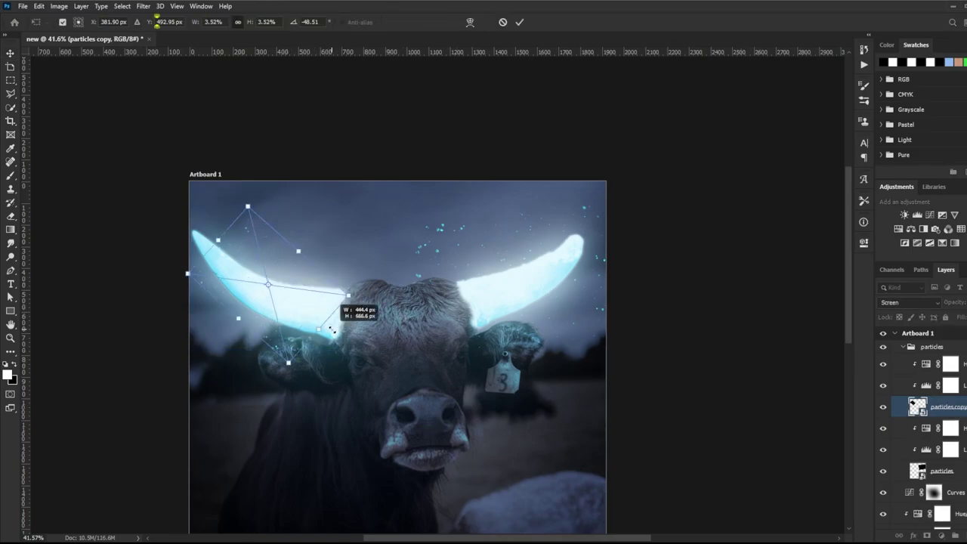
left_click_drag(215, 241, 191, 217)
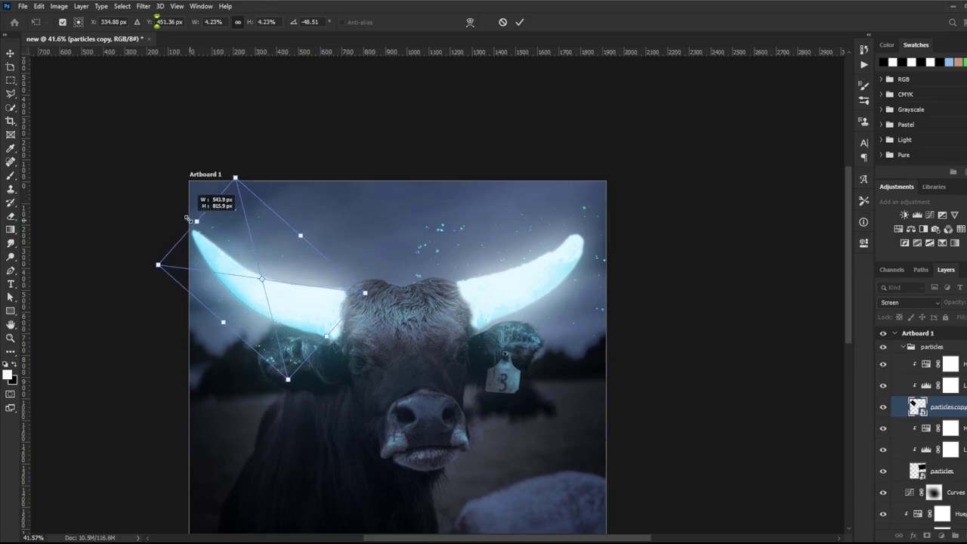
key("Return")
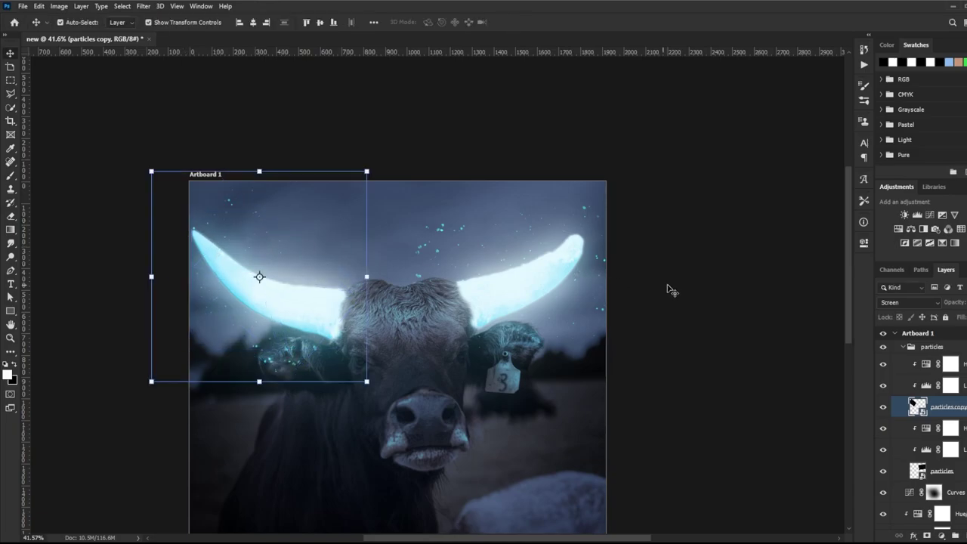
left_click(669, 288)
scroll(658, 330, "down", 2)
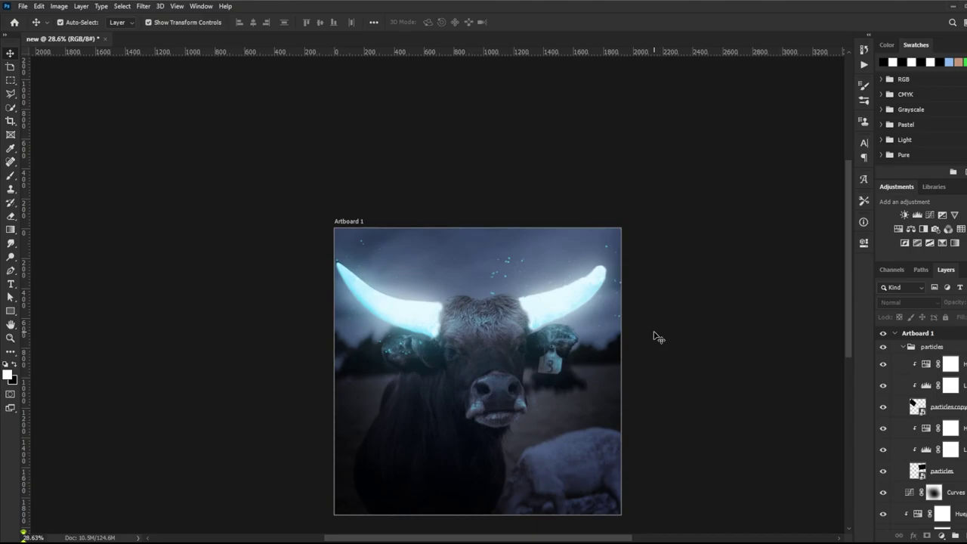
Rotate the particles copy to about 107°, enlarge it to 4.87% and nudge it left and down
scroll(657, 337, "up", 1)
left_click(355, 289)
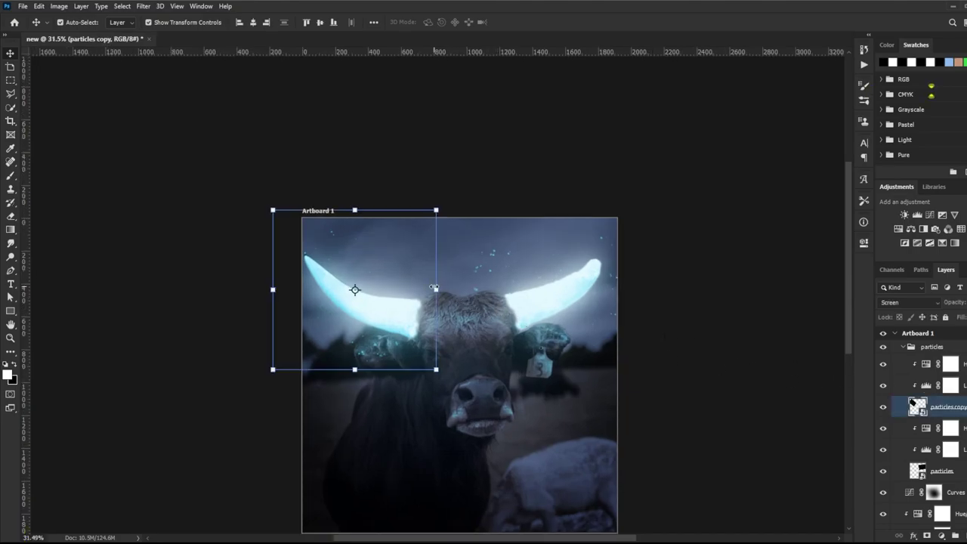
mouse_move(434, 288)
left_mouse_down()
mouse_move(328, 290)
mouse_move(341, 292)
left_mouse_up()
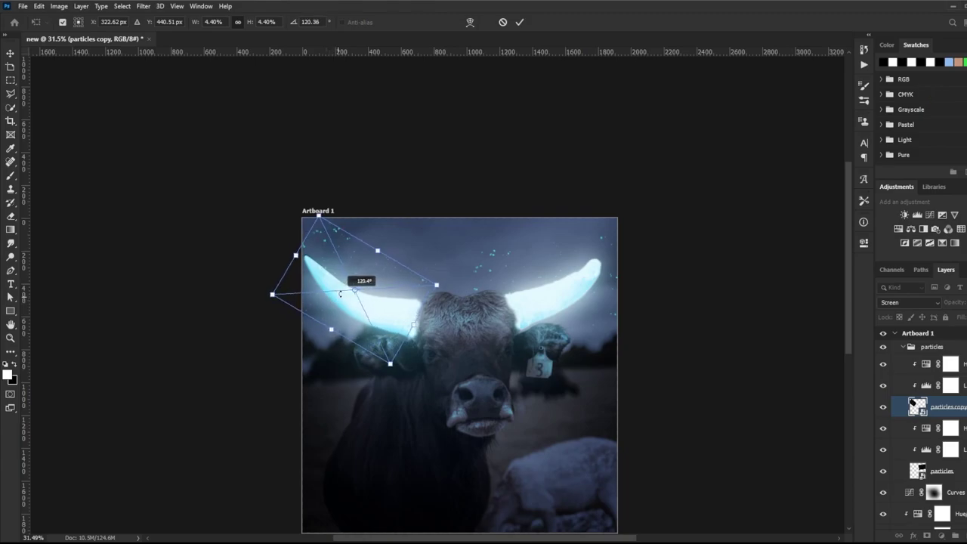
left_click_drag(414, 327, 424, 328)
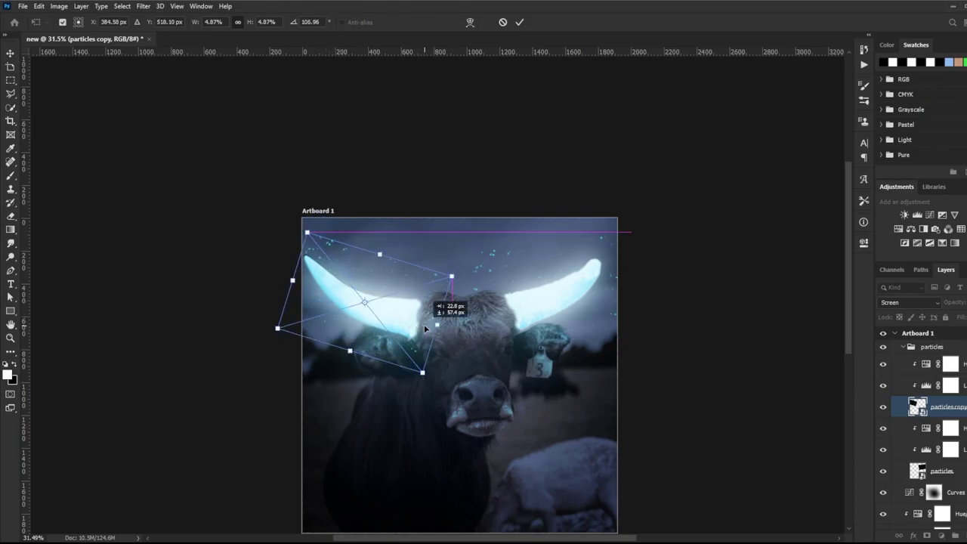
left_click_drag(424, 327, 415, 335)
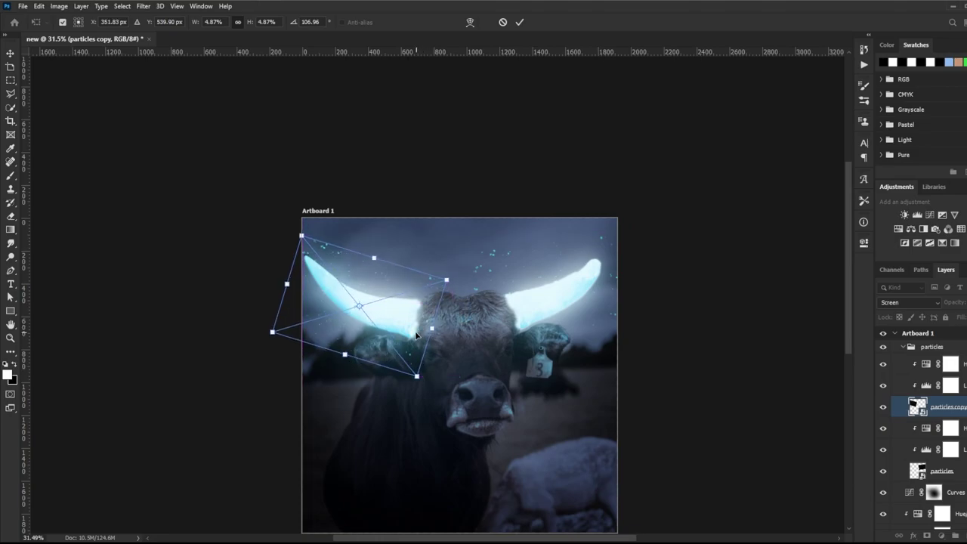
key("Return")
left_click(668, 346)
scroll(462, 315, "up", 2)
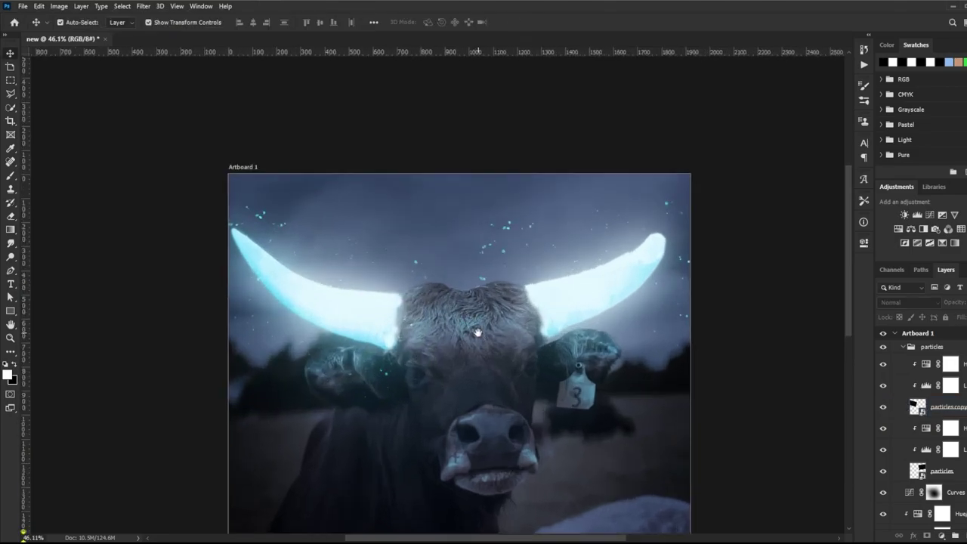
left_click_drag(477, 332, 454, 248)
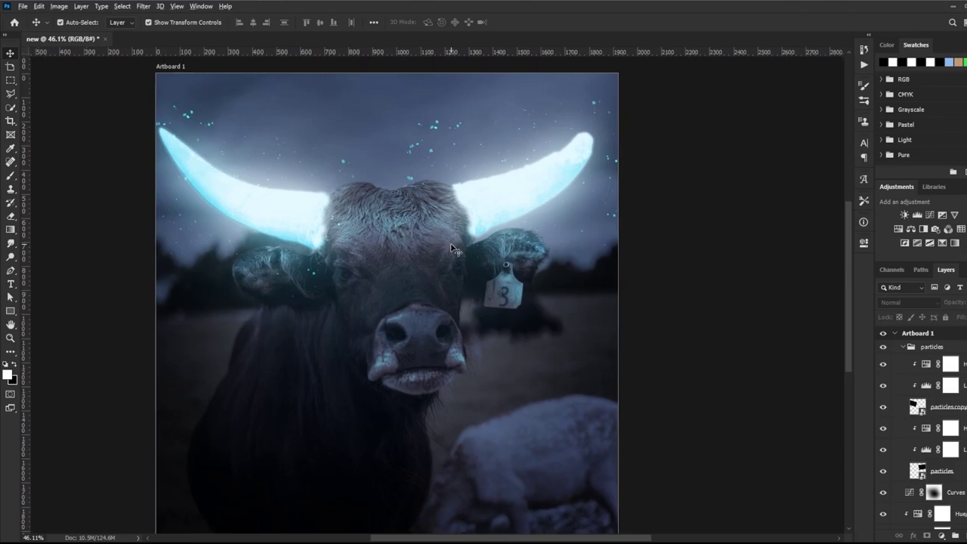
scroll(454, 248, "down", 1)
scroll(457, 249, "down", 1)
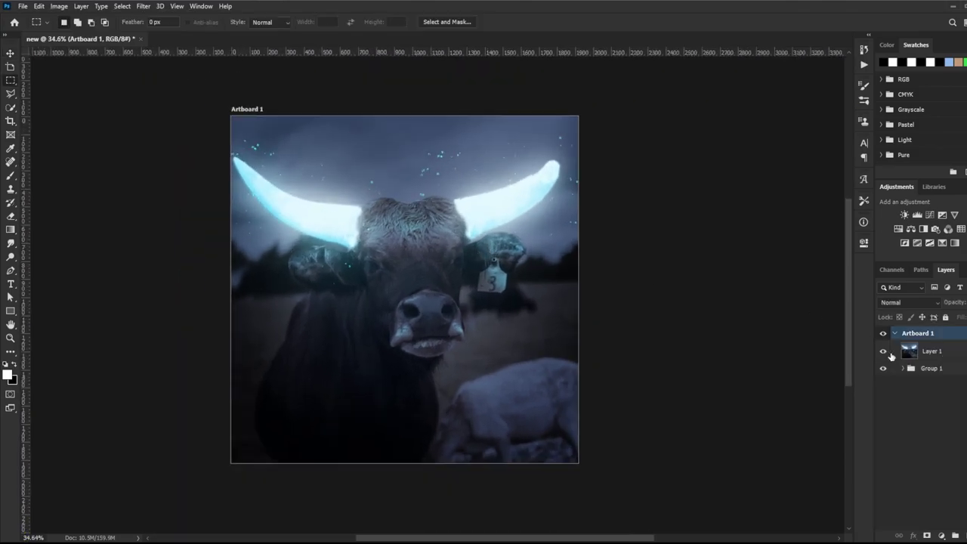
Open Camera Raw on Layer 1 with raised Sharpening, Noise Reduction 7, Color Noise Reduction 14
left_click(934, 352)
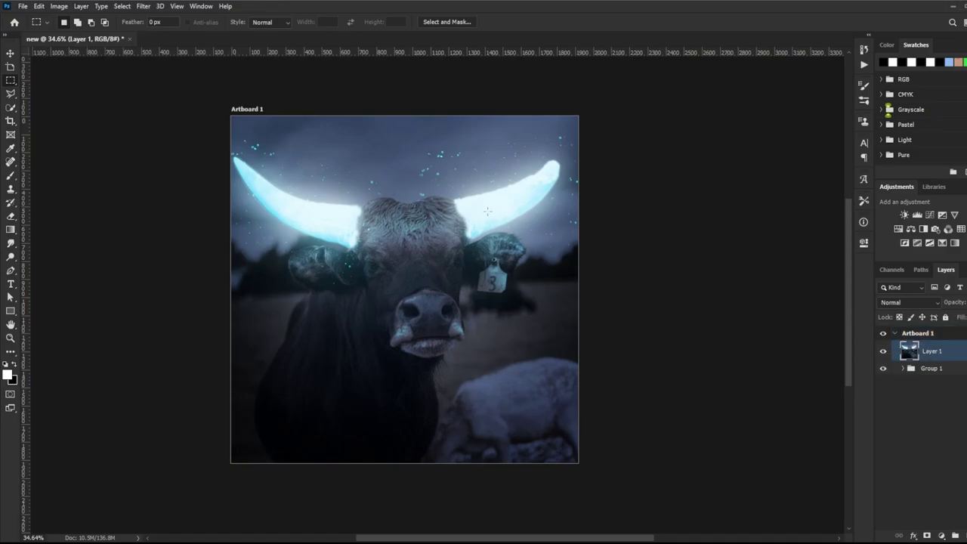
left_click(143, 6)
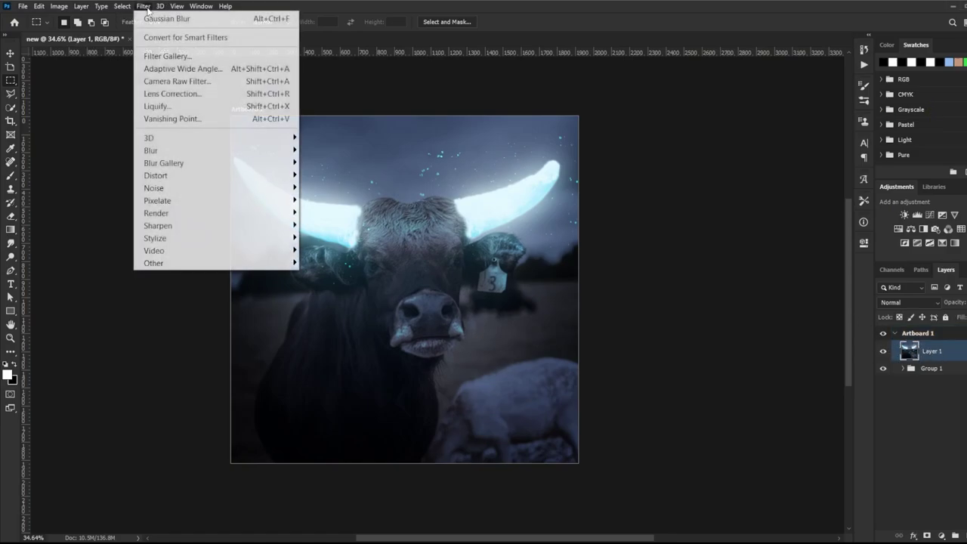
left_click(184, 83)
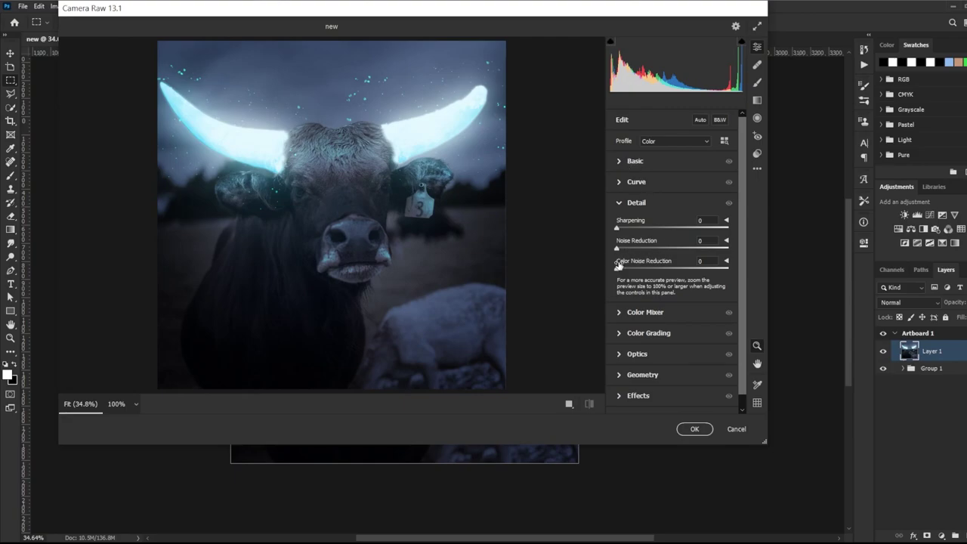
mouse_move(617, 270)
left_mouse_down()
mouse_move(633, 270)
mouse_move(624, 249)
mouse_move(633, 229)
mouse_move(708, 234)
left_mouse_up()
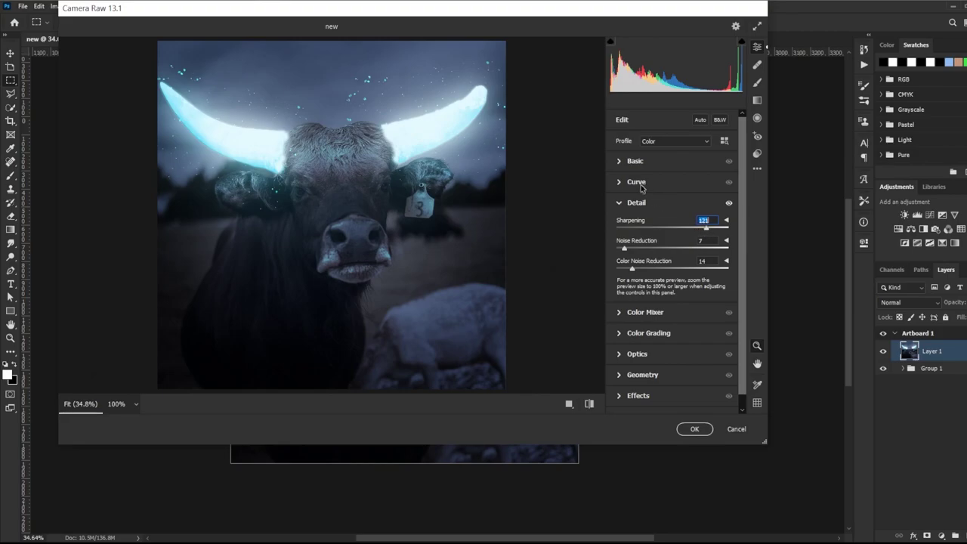
Set Basic to Temperature -5, Exposure -0.90, Contrast +11, Highlights +12, Shadows -25, Texture +36
left_click(619, 161)
scroll(627, 170, "down", 1)
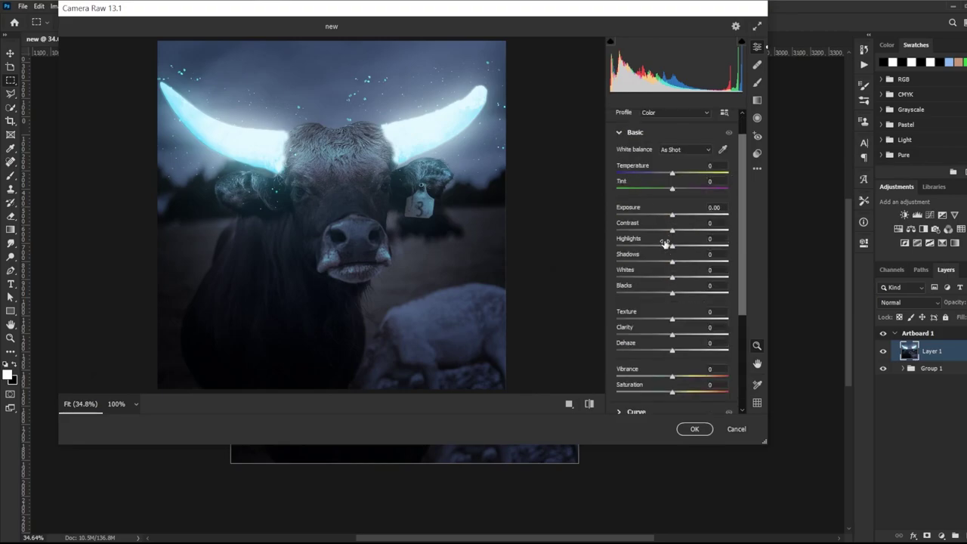
mouse_move(673, 175)
left_mouse_down()
mouse_move(664, 176)
mouse_move(682, 181)
mouse_move(669, 182)
mouse_move(661, 217)
mouse_move(650, 216)
mouse_move(681, 235)
mouse_move(673, 253)
left_mouse_up()
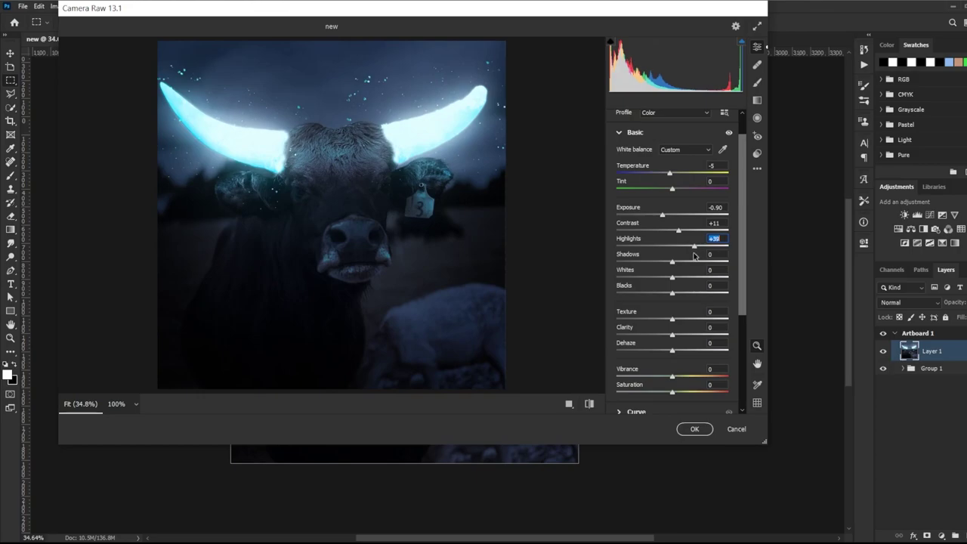
mouse_move(673, 253)
left_mouse_down()
mouse_move(650, 262)
mouse_move(677, 281)
mouse_move(713, 283)
mouse_move(650, 281)
mouse_move(673, 279)
mouse_move(662, 296)
mouse_move(694, 321)
mouse_move(729, 323)
mouse_move(679, 324)
mouse_move(728, 335)
mouse_move(694, 335)
left_mouse_up()
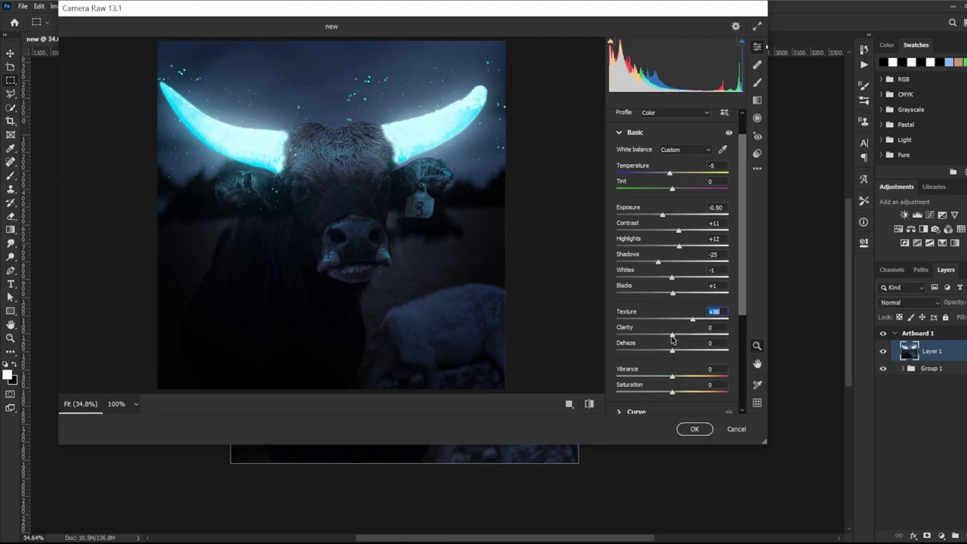
left_click(621, 133)
Set Effects Grain to 27 and apply the Camera Raw adjustments
left_click(619, 309)
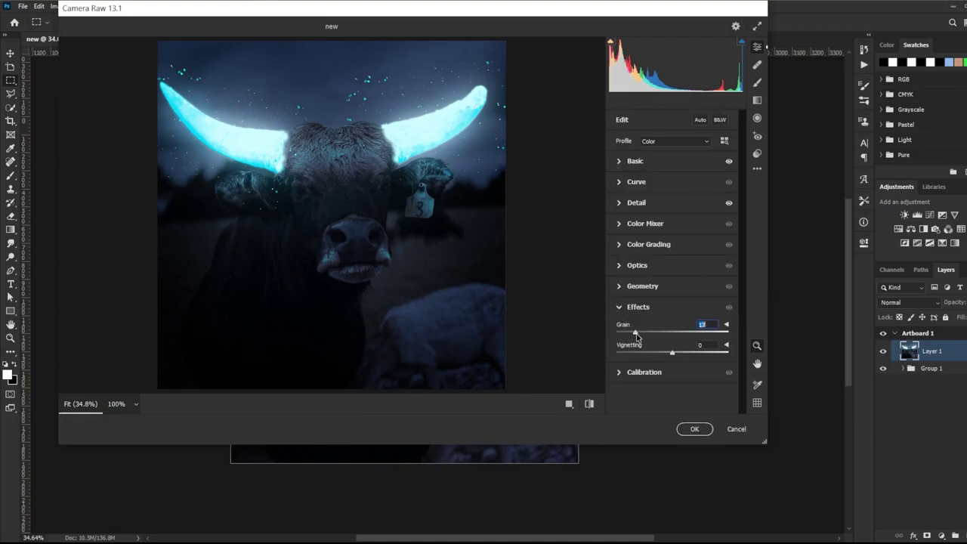
left_click_drag(637, 337, 649, 340)
left_click(706, 432)
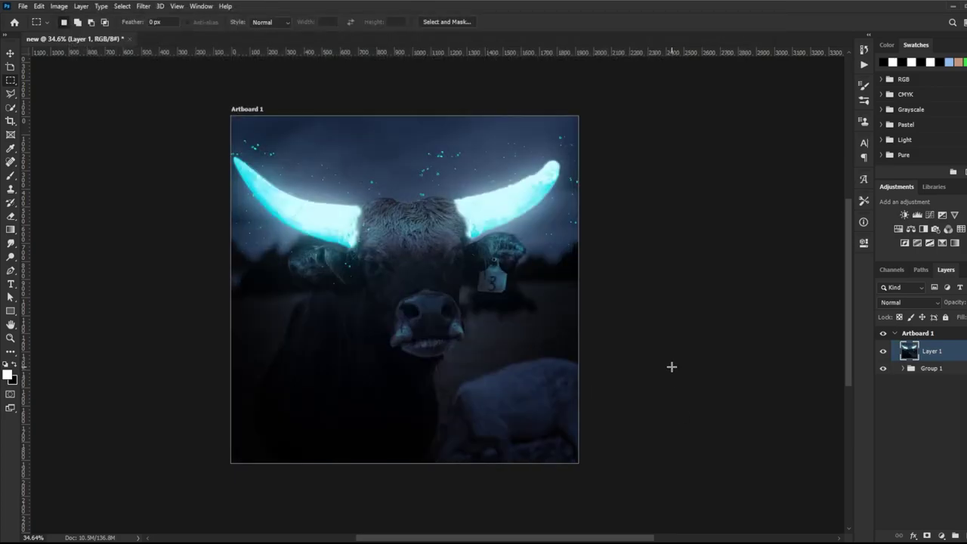
left_click(10, 53)
left_click(678, 270)
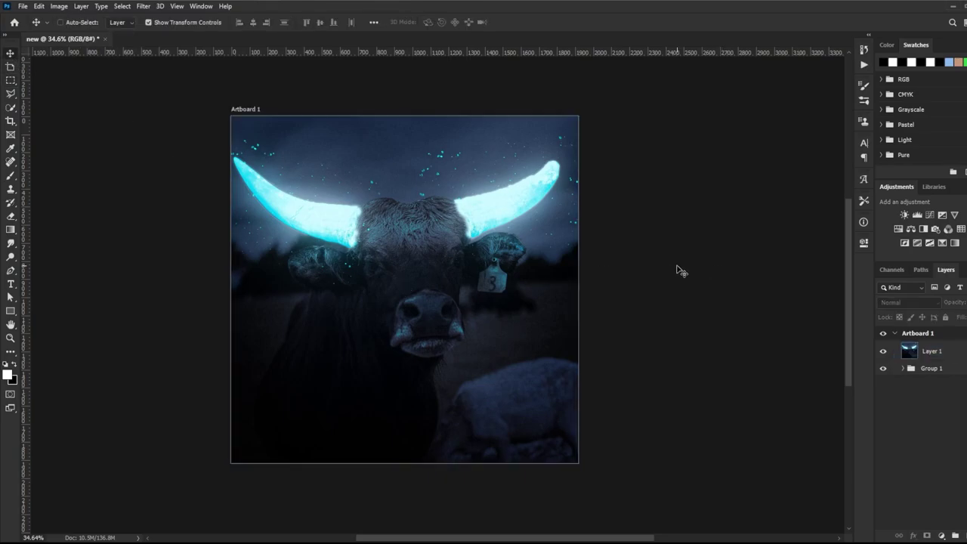
scroll(678, 270, "up", 2)
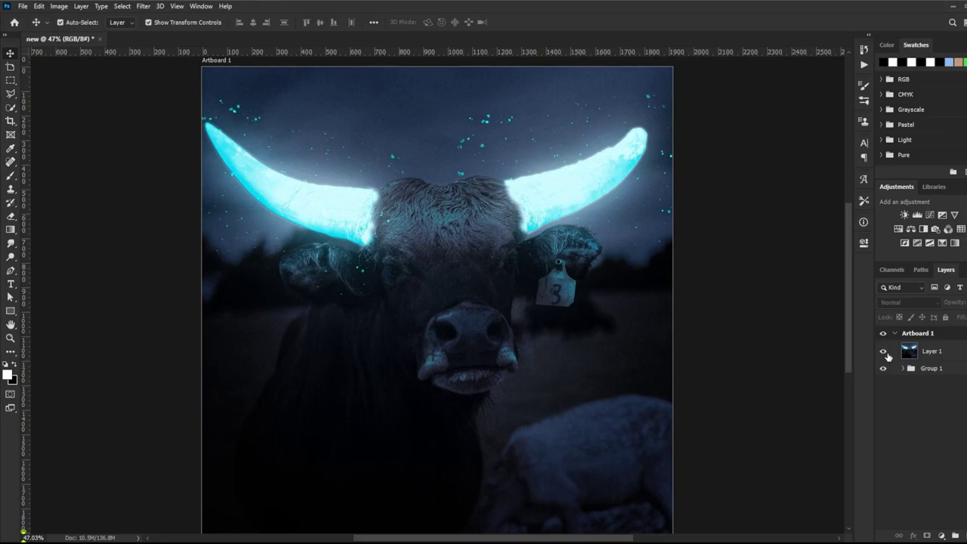
left_click(888, 356)
left_click(885, 352)
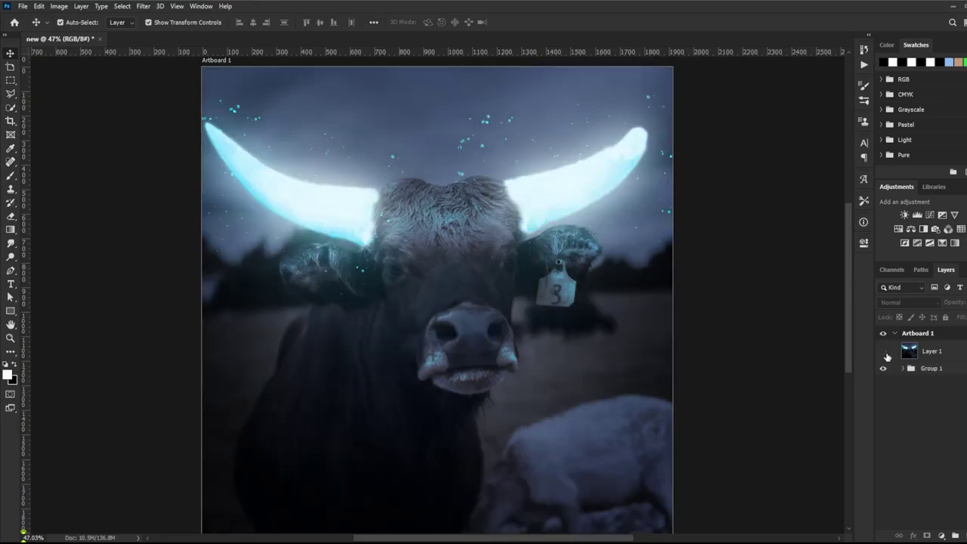
left_click(884, 353)
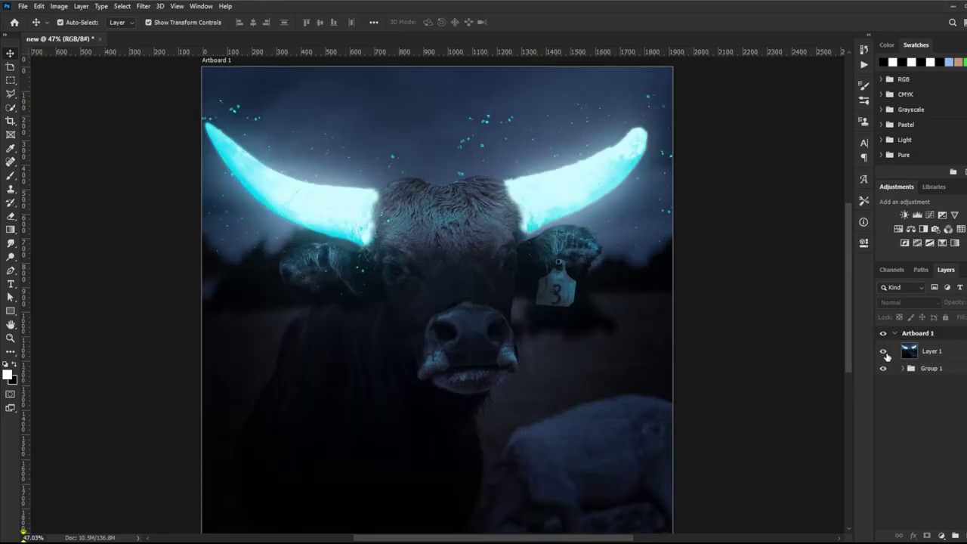